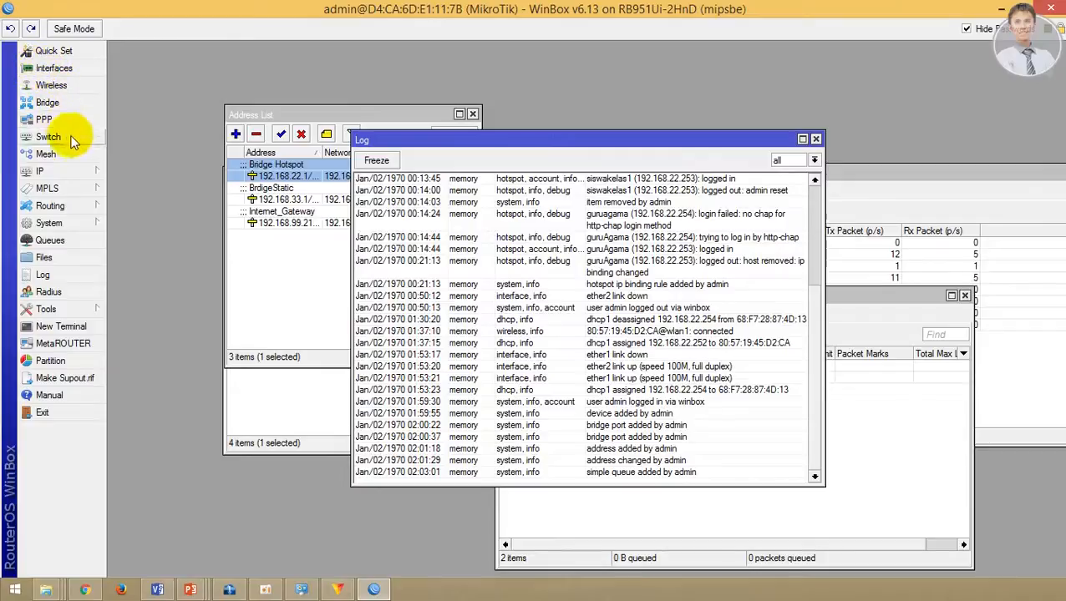
Step: Enable the SNTP client, apply it, and set its mode to unicast
{"action": "scroll", "coordinate": [443, 288], "scroll_direction": "up", "scroll_amount": 5}
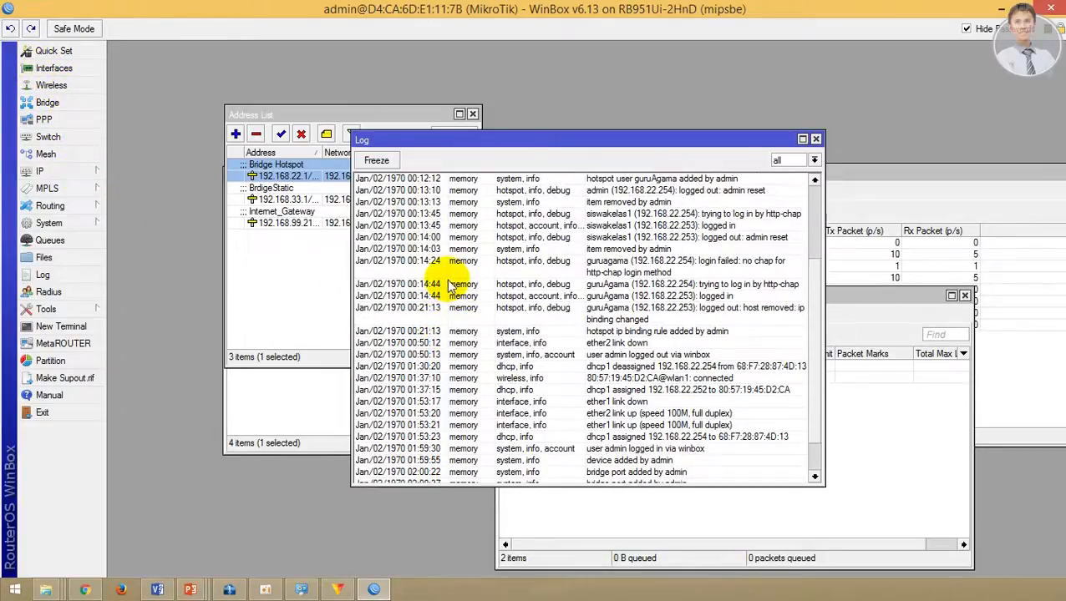
{"action": "scroll", "coordinate": [449, 286], "scroll_direction": "down", "scroll_amount": 5}
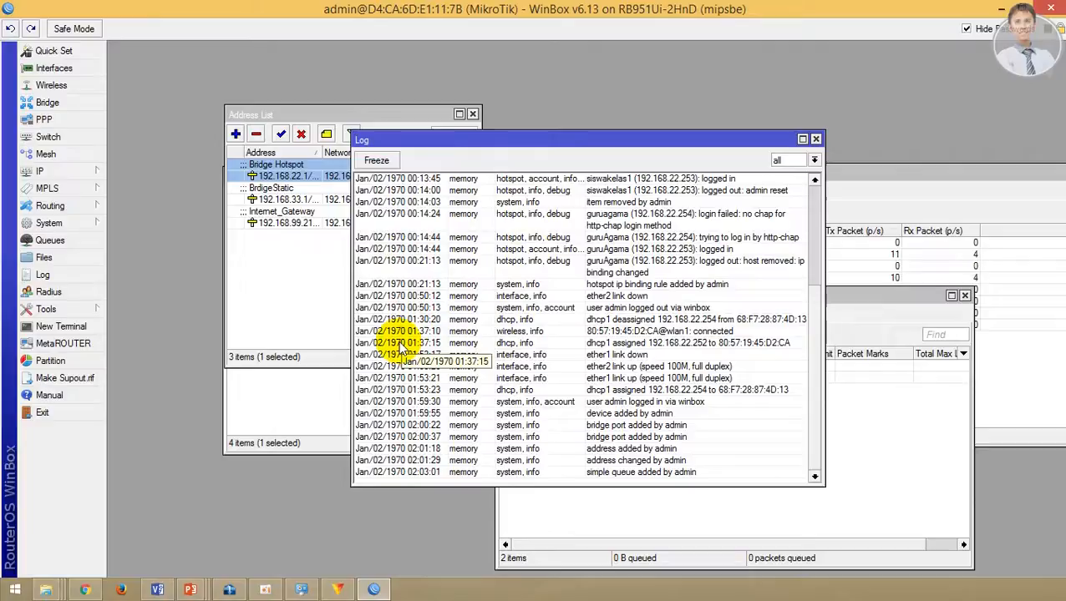
{"action": "left_click", "coordinate": [88, 223]}
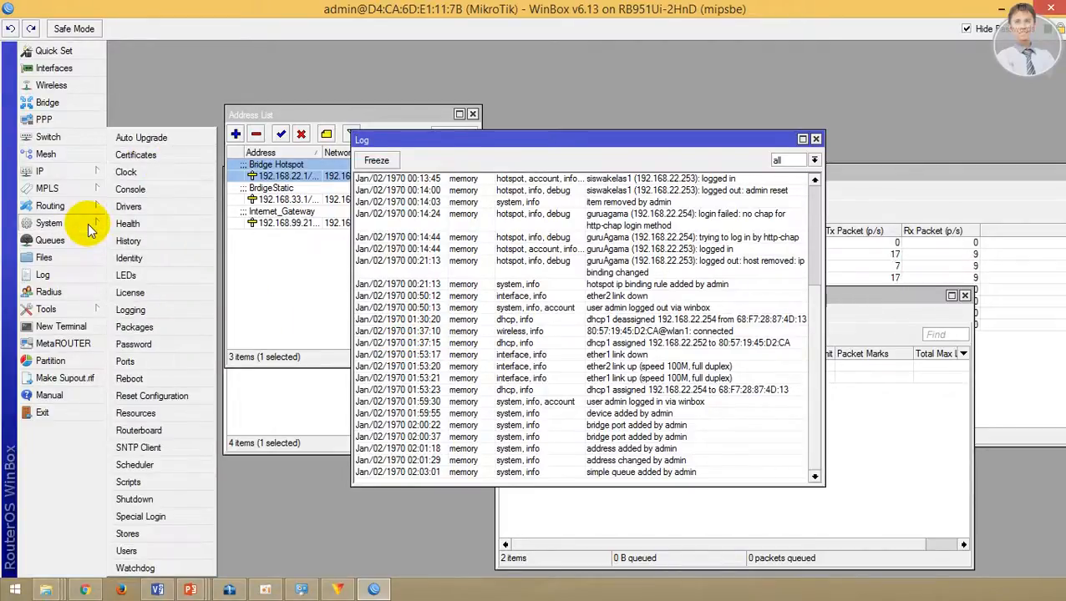
{"action": "left_click", "coordinate": [142, 448]}
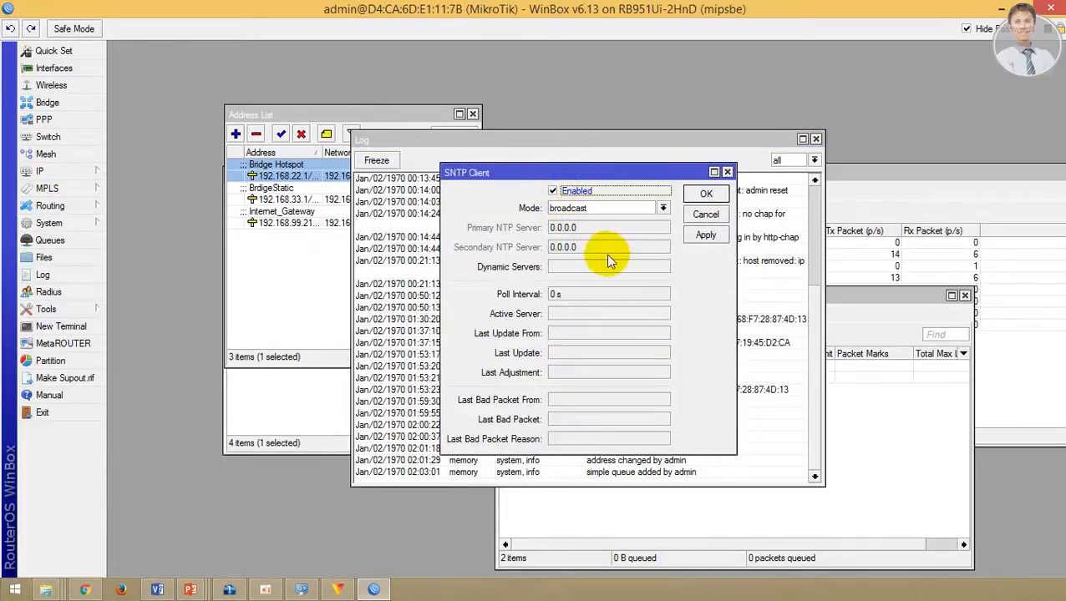
{"action": "left_click", "coordinate": [712, 237]}
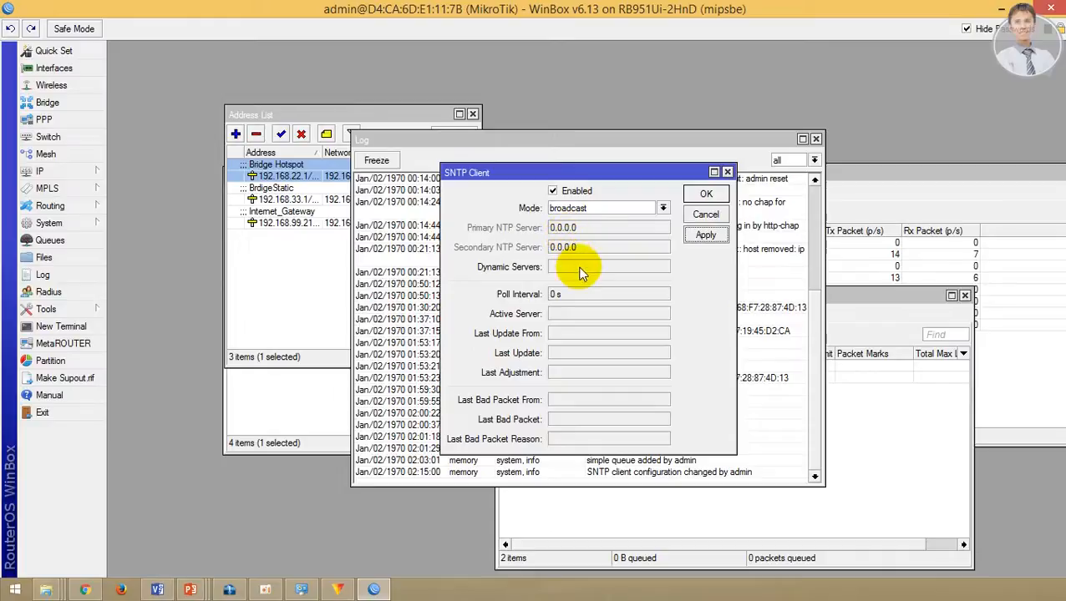
{"action": "left_click", "coordinate": [660, 207]}
{"action": "left_click", "coordinate": [650, 231]}
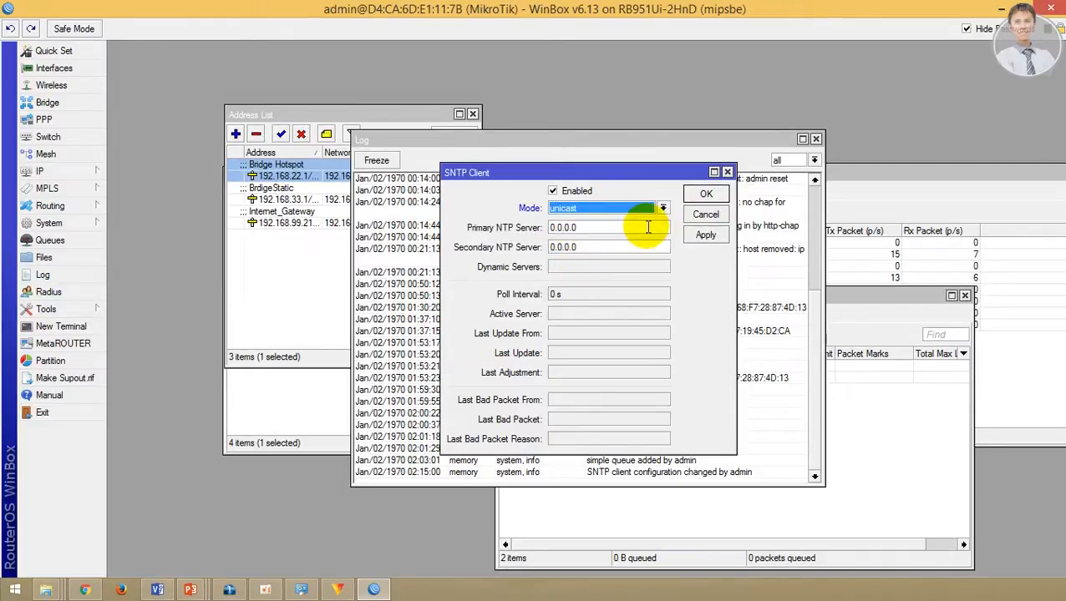
{"action": "left_click", "coordinate": [661, 210]}
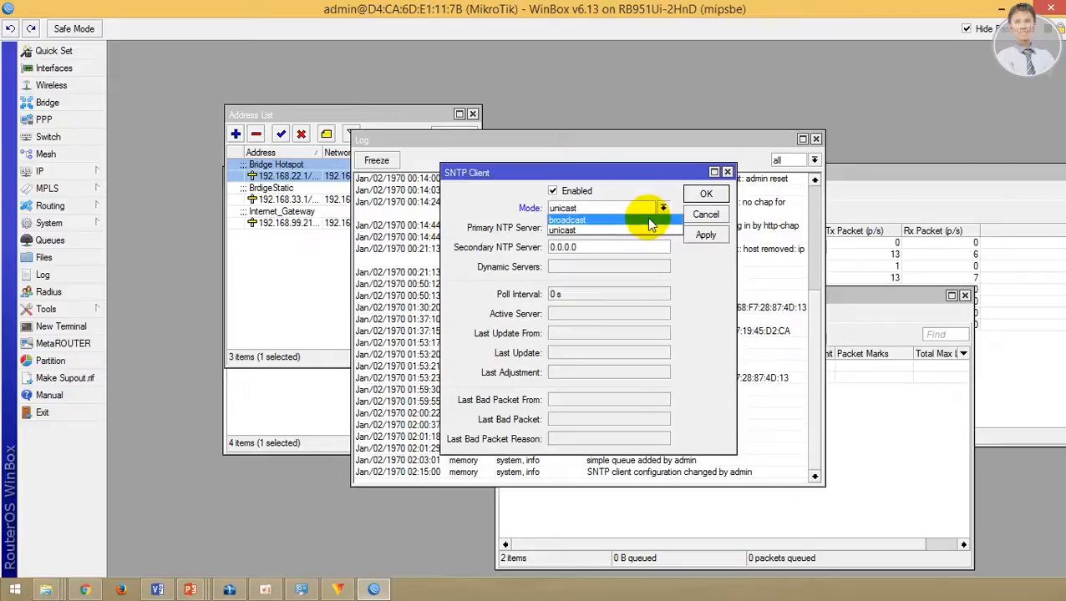
{"action": "left_click", "coordinate": [566, 219]}
{"action": "left_click", "coordinate": [664, 210]}
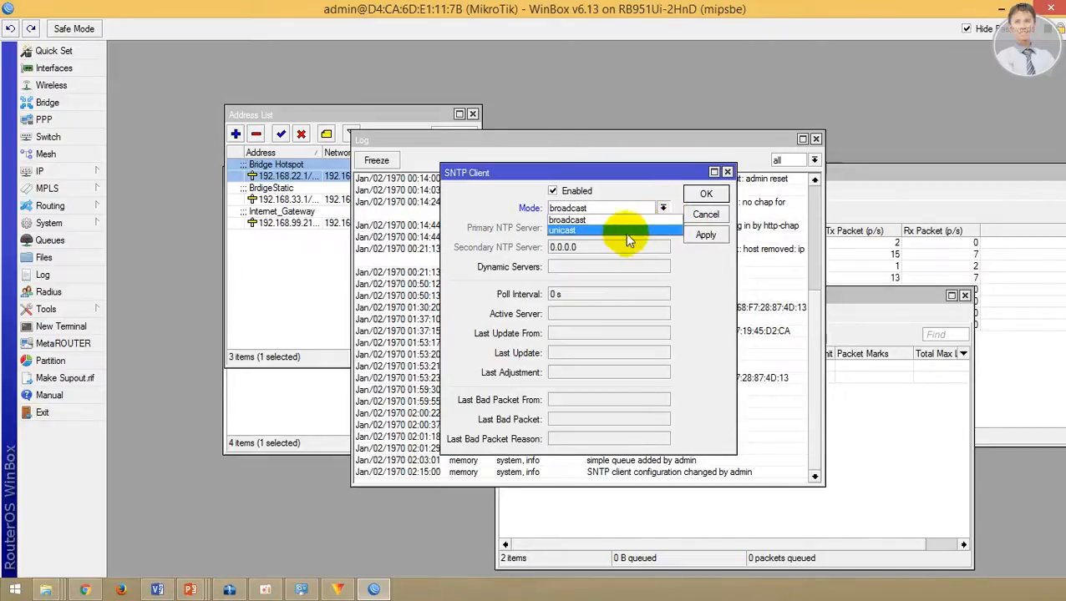
{"action": "left_click", "coordinate": [617, 231]}
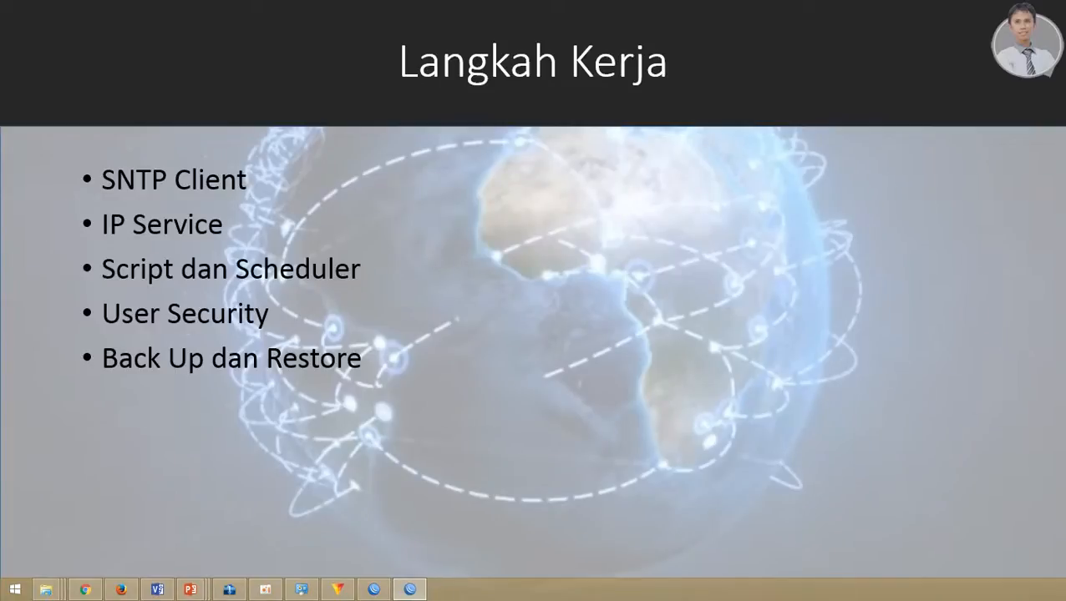
Step: Switch to Firefox and drag its window onto the screen over the slide
{"action": "key", "text": "alt+Tab"}
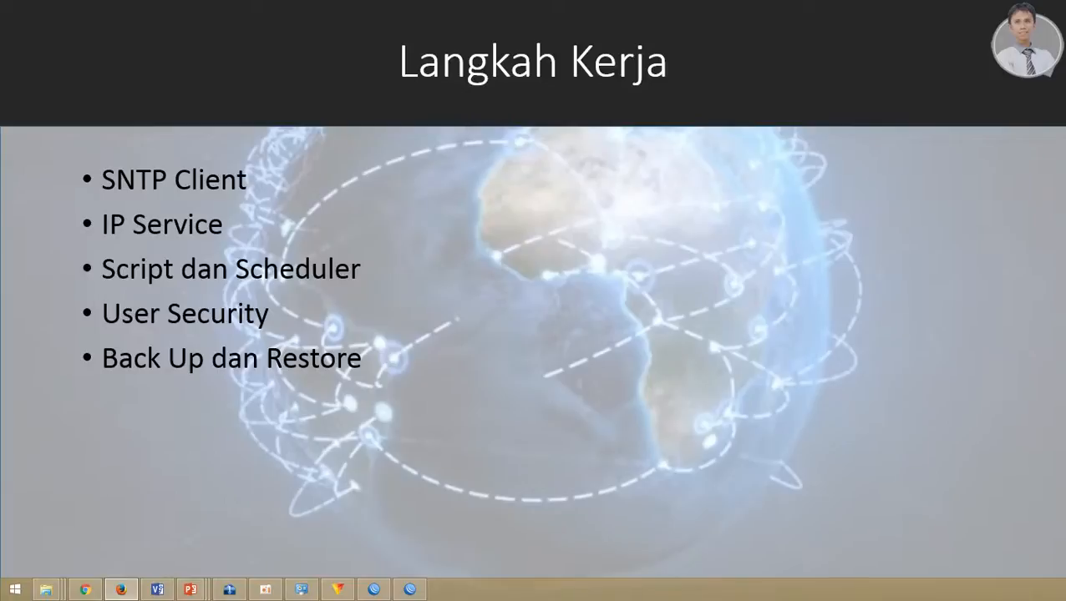
{"action": "left_click_drag", "start_coordinate": [0, 20], "coordinate": [568, 37]}
Step: Maximize Firefox and search Google for 'SNTP server'
{"action": "left_click", "coordinate": [1003, 34]}
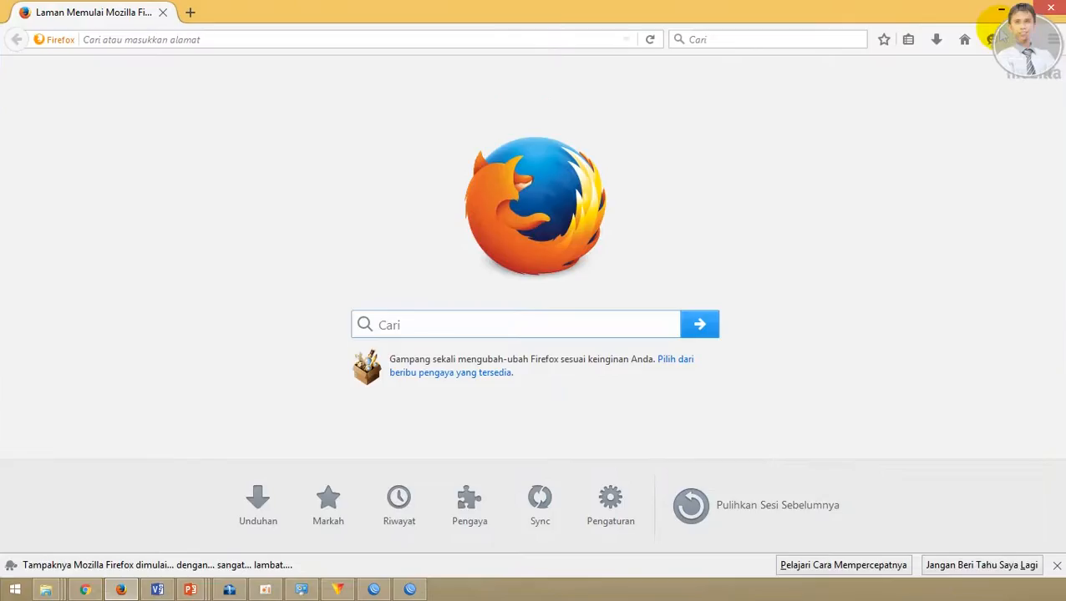
{"action": "left_click", "coordinate": [332, 40]}
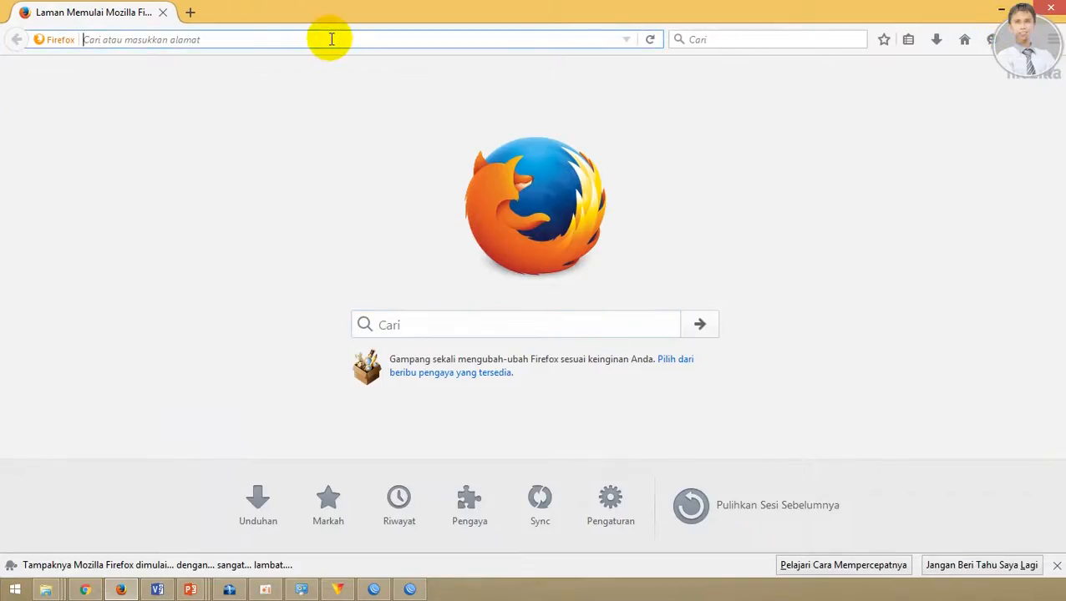
{"action": "type", "text": "google"}
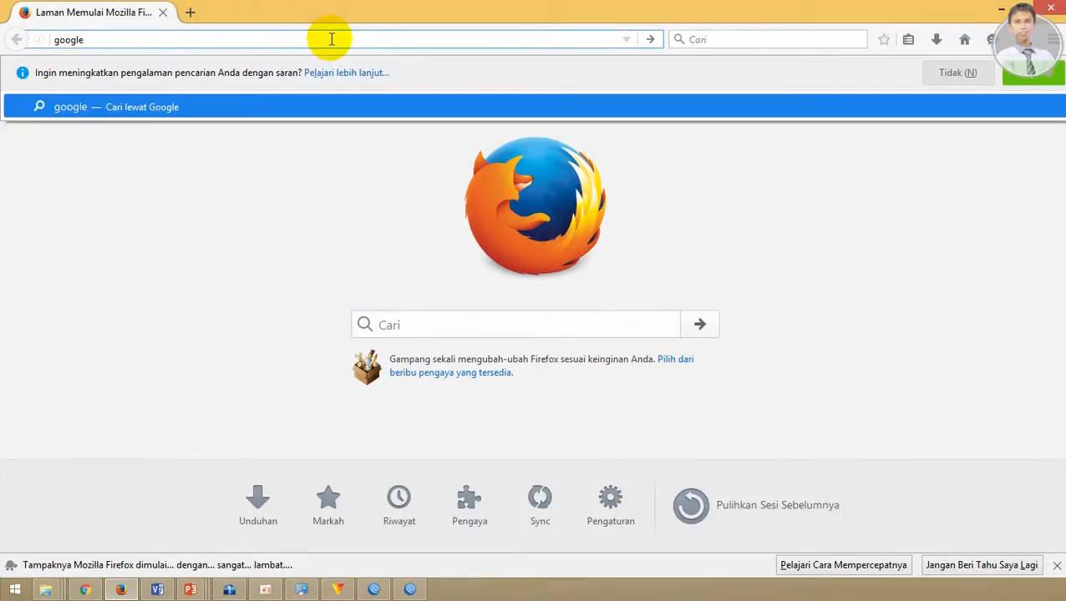
{"action": "key", "text": "Return"}
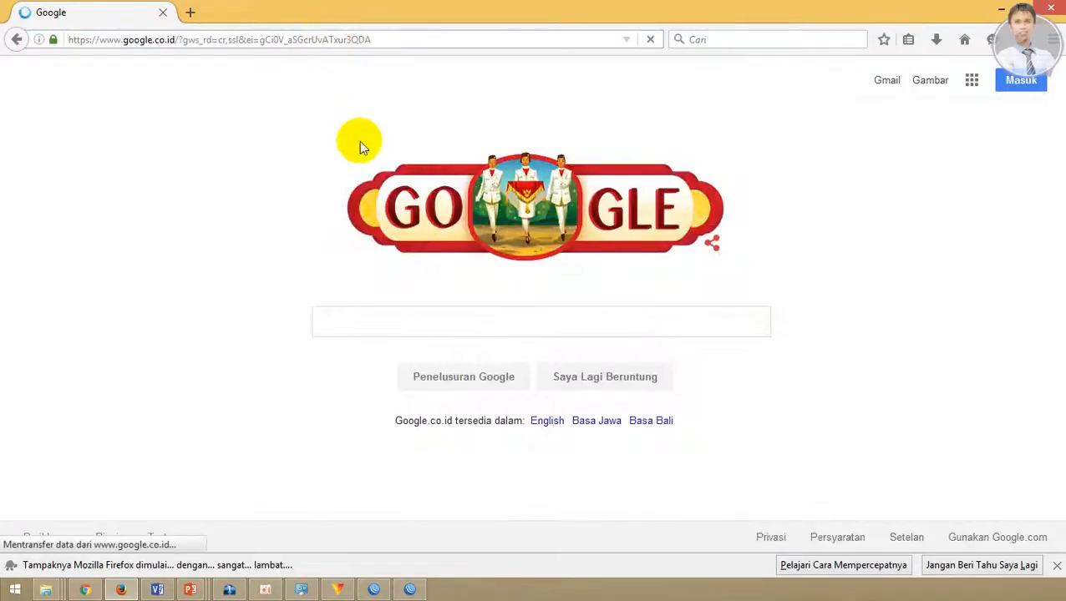
{"action": "left_click", "coordinate": [387, 317]}
{"action": "type", "text": "SNTP s"}
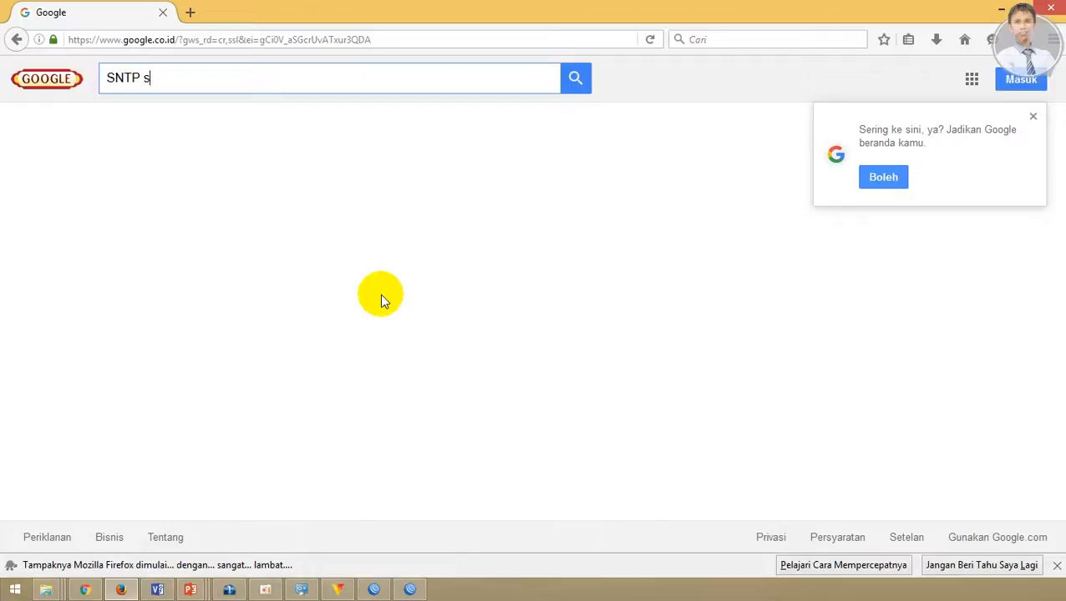
{"action": "type", "text": "erver"}
{"action": "key", "text": "Return"}
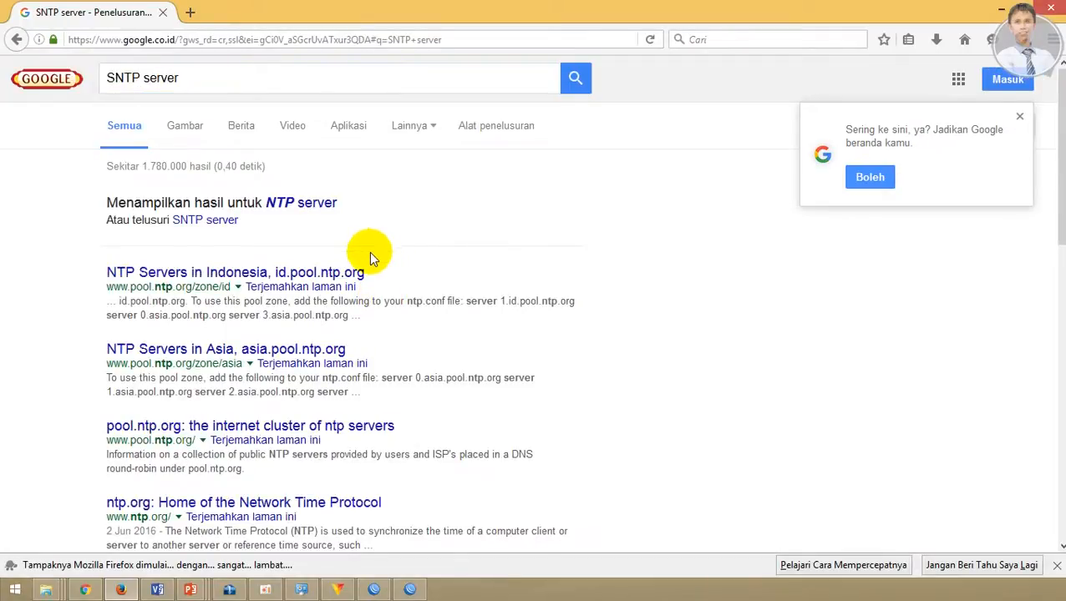
Step: Copy 3.id.pool.ntp.org from the Indonesian NTP pool page, then return to WinBox
{"action": "left_click", "coordinate": [340, 282]}
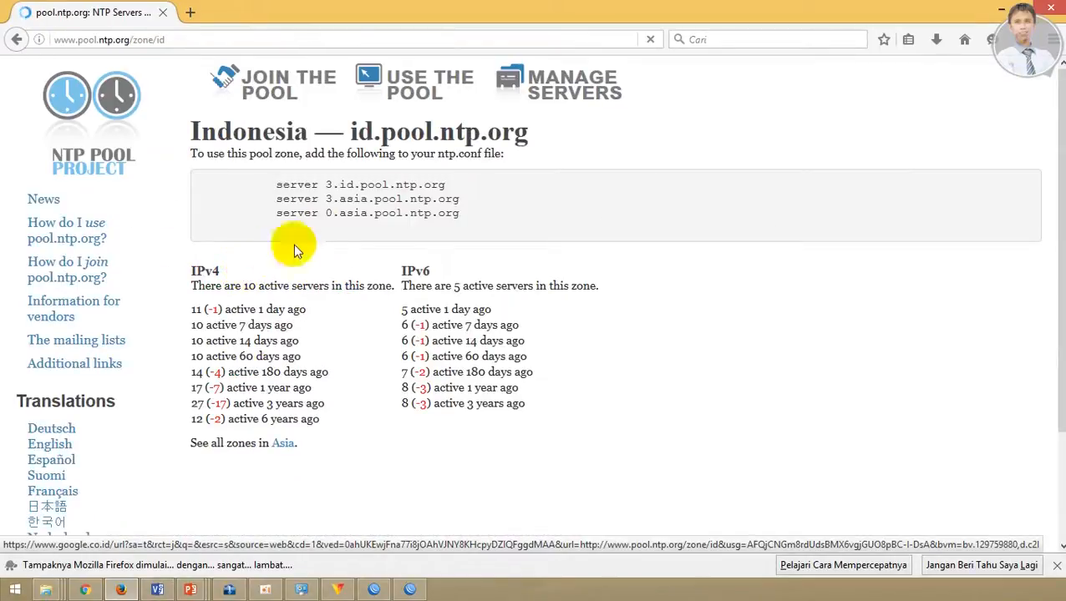
{"action": "left_click_drag", "start_coordinate": [327, 184], "coordinate": [445, 183]}
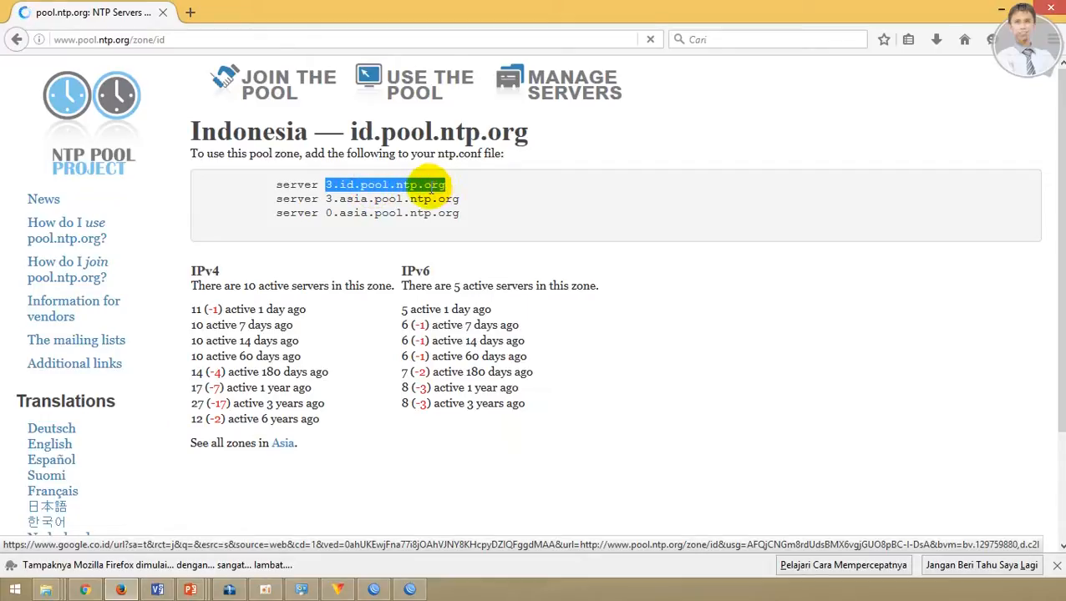
{"action": "right_click", "coordinate": [431, 188]}
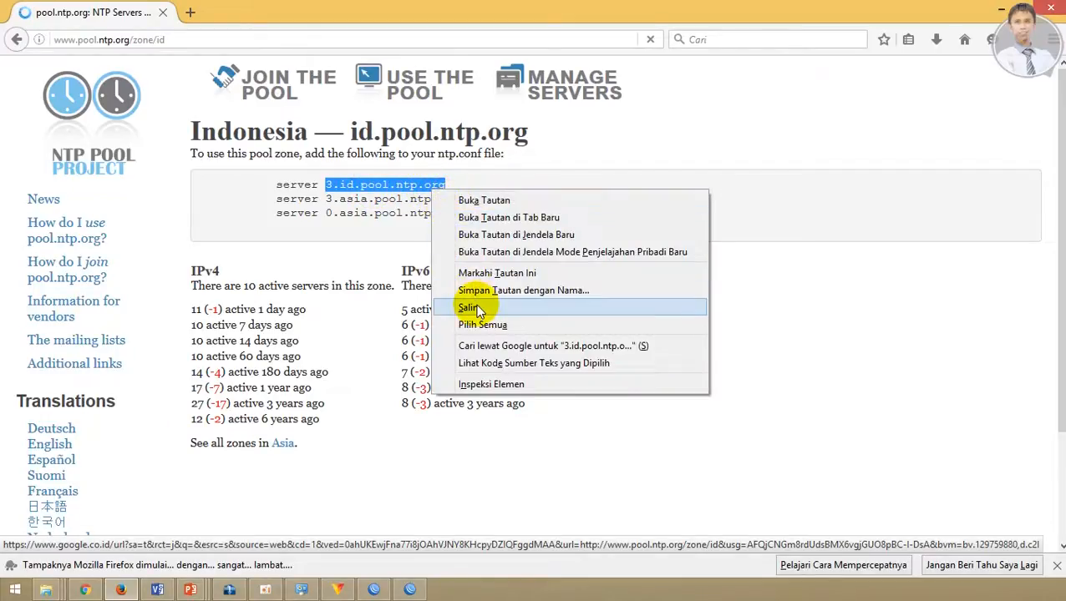
{"action": "left_click", "coordinate": [470, 307]}
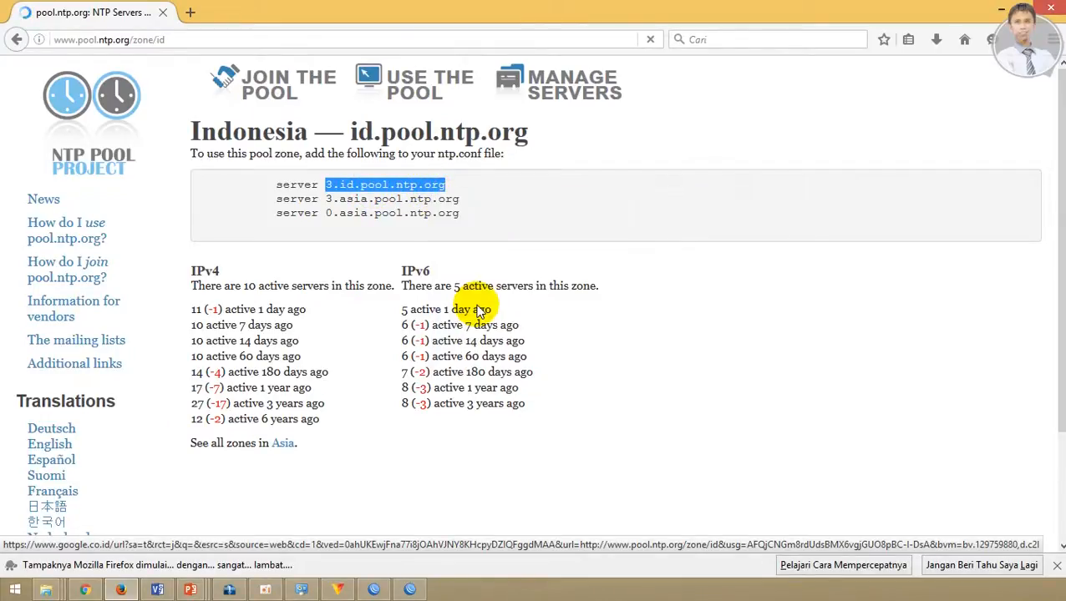
{"action": "left_click", "coordinate": [378, 588]}
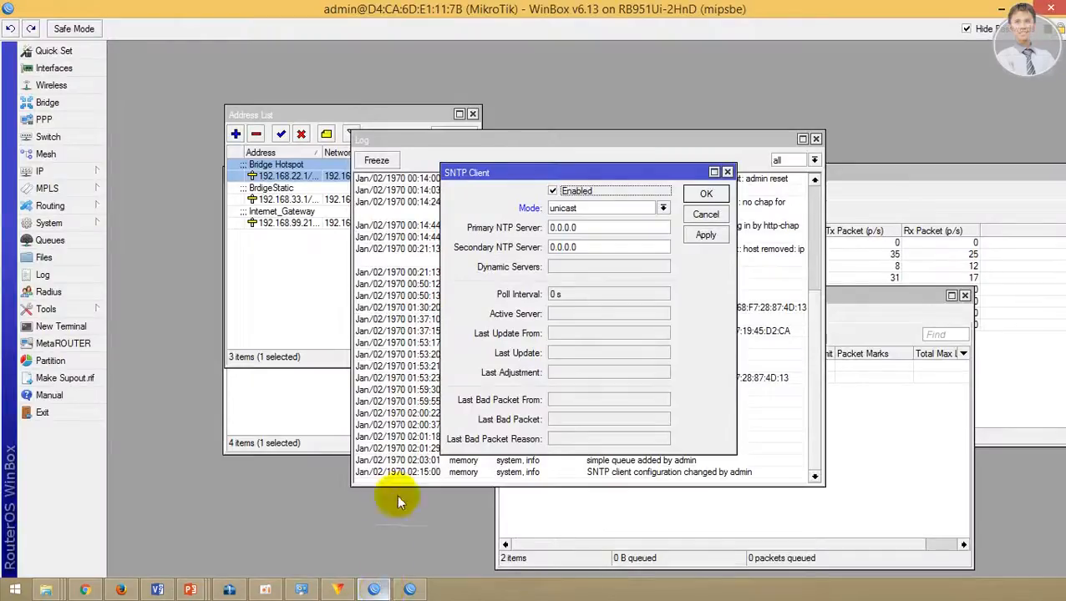
Step: Paste 3.id.pool.ntp.org and 3.asia.pool.ntp.org as primary and secondary NTP servers, then apply and save
{"action": "double_click", "coordinate": [564, 228]}
{"action": "key", "text": "ctrl+v"}
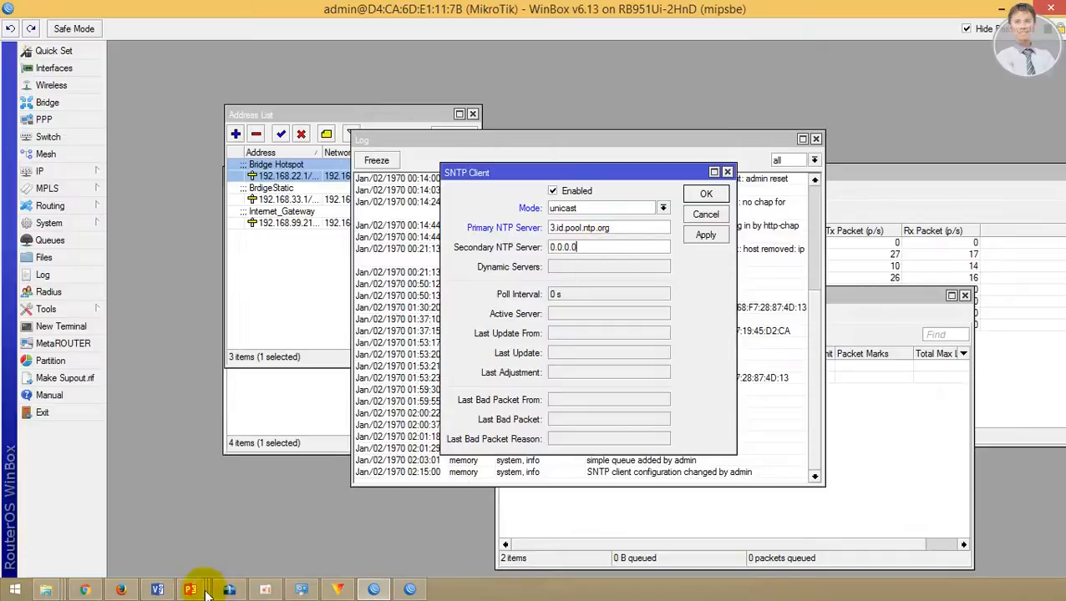
{"action": "left_click", "coordinate": [121, 588]}
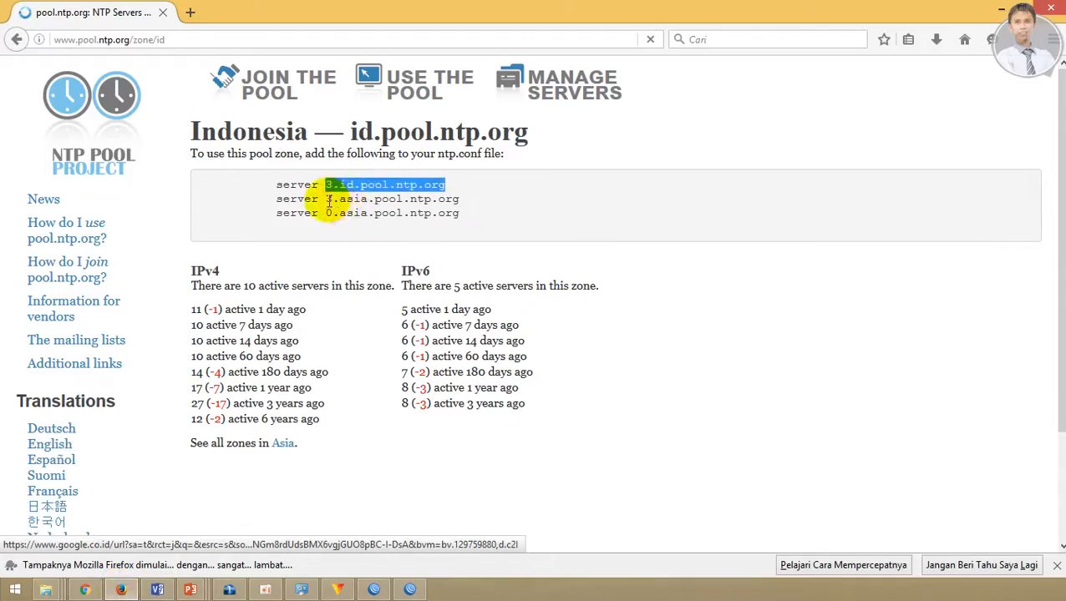
{"action": "left_click_drag", "start_coordinate": [326, 199], "coordinate": [458, 199]}
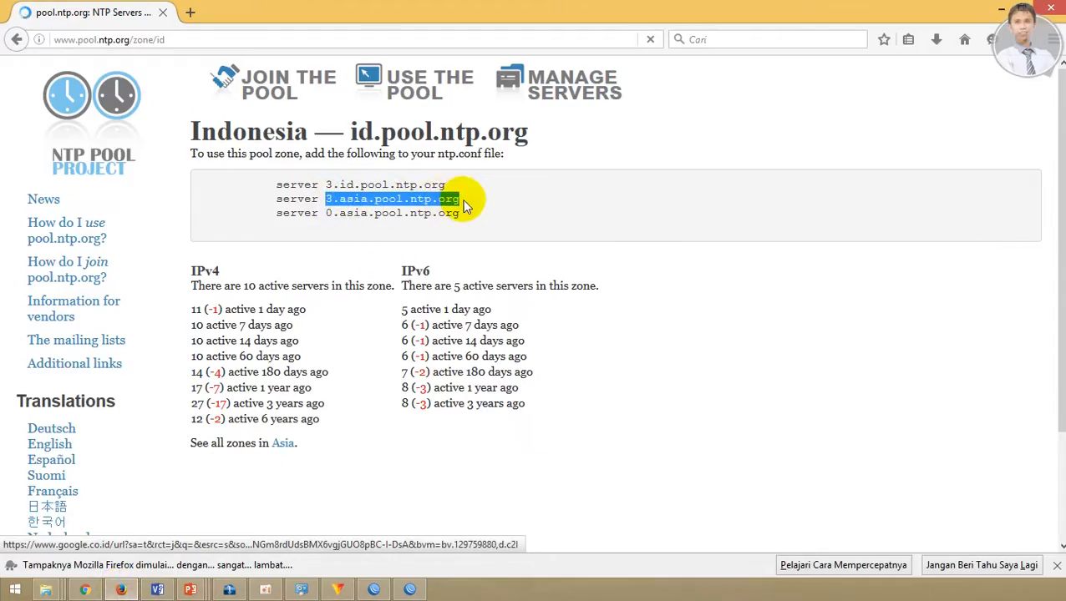
{"action": "right_click", "coordinate": [417, 204]}
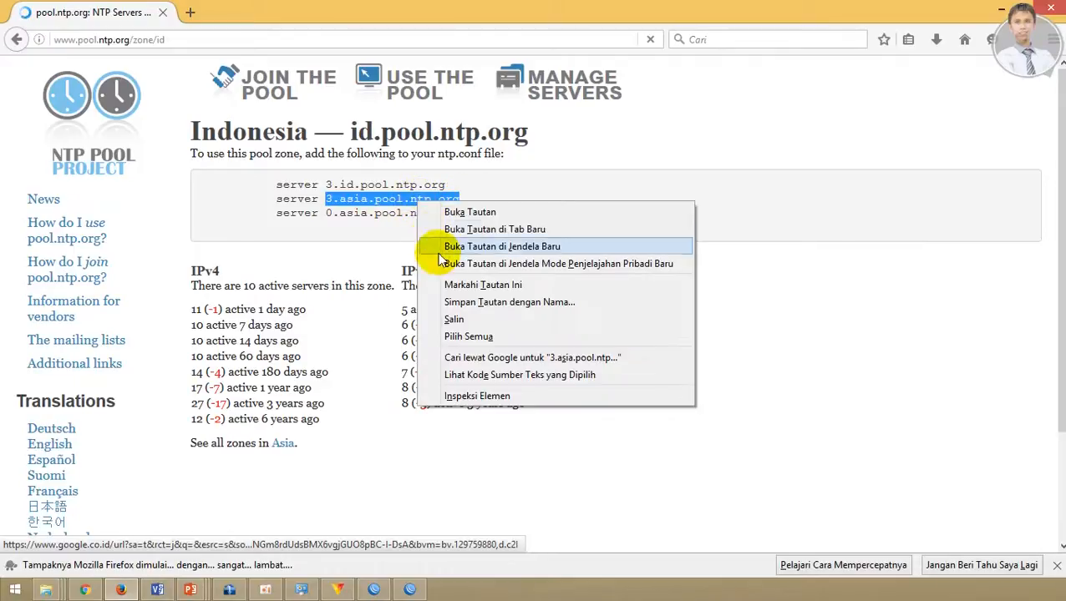
{"action": "left_click", "coordinate": [453, 320]}
{"action": "left_click", "coordinate": [374, 589]}
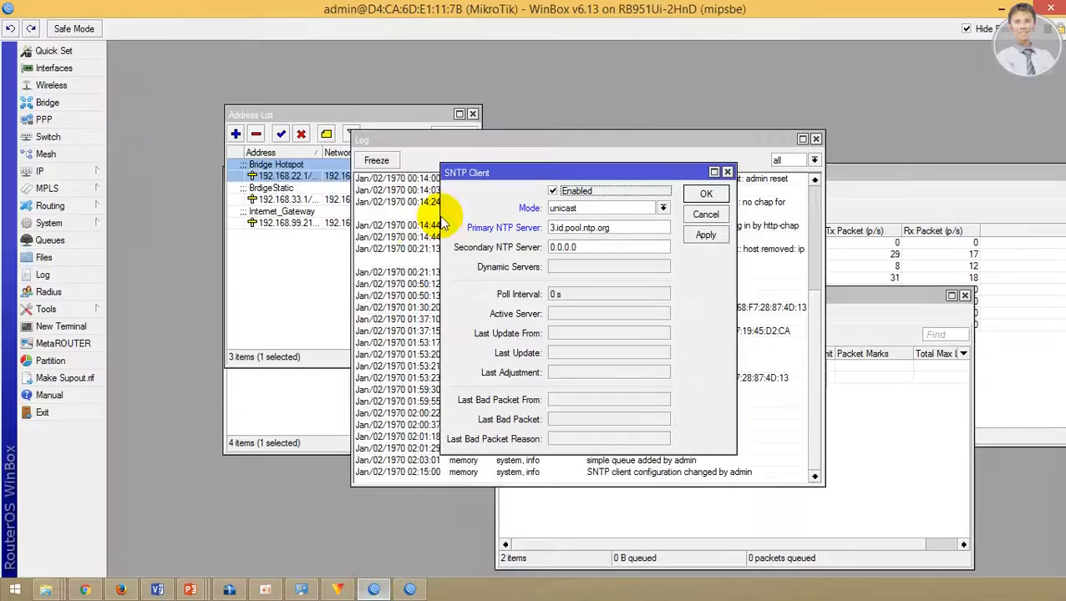
{"action": "double_click", "coordinate": [606, 249]}
{"action": "key", "text": "ctrl+v"}
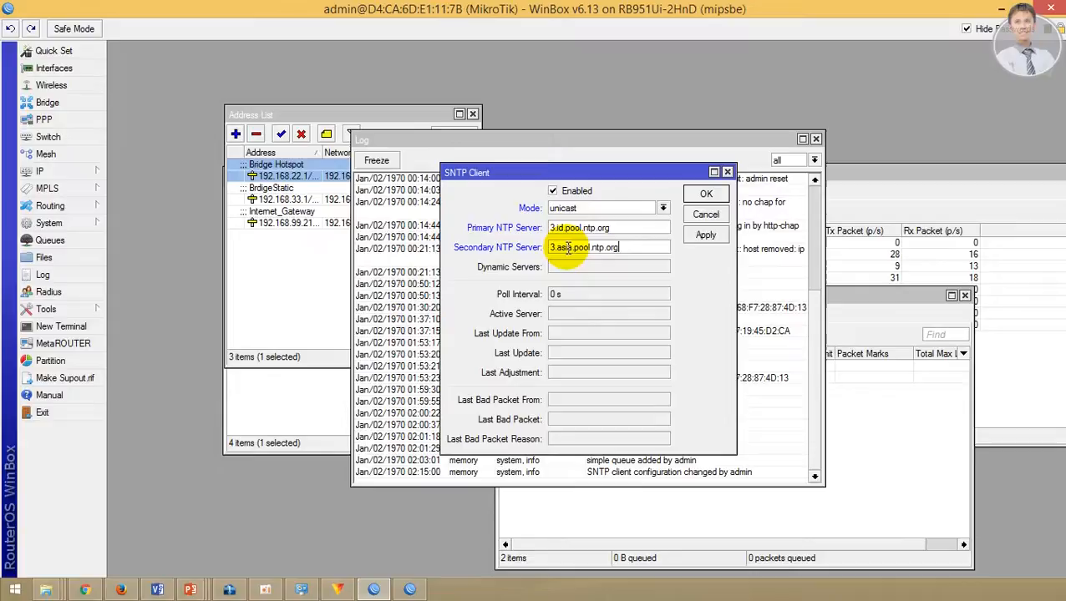
{"action": "left_click", "coordinate": [704, 239]}
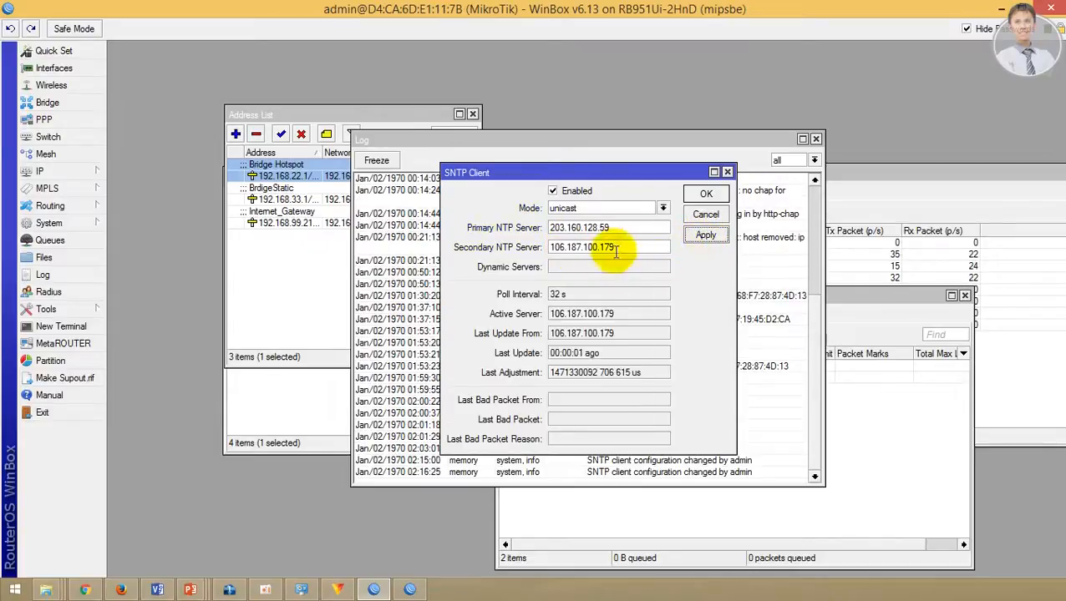
{"action": "left_click", "coordinate": [706, 194]}
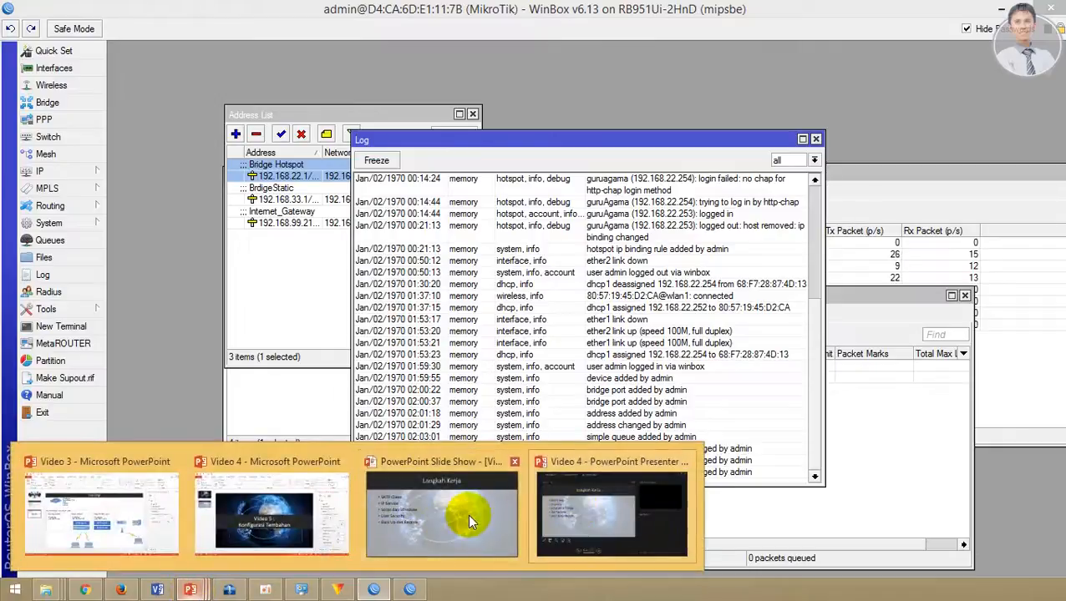
{"action": "left_click", "coordinate": [467, 513]}
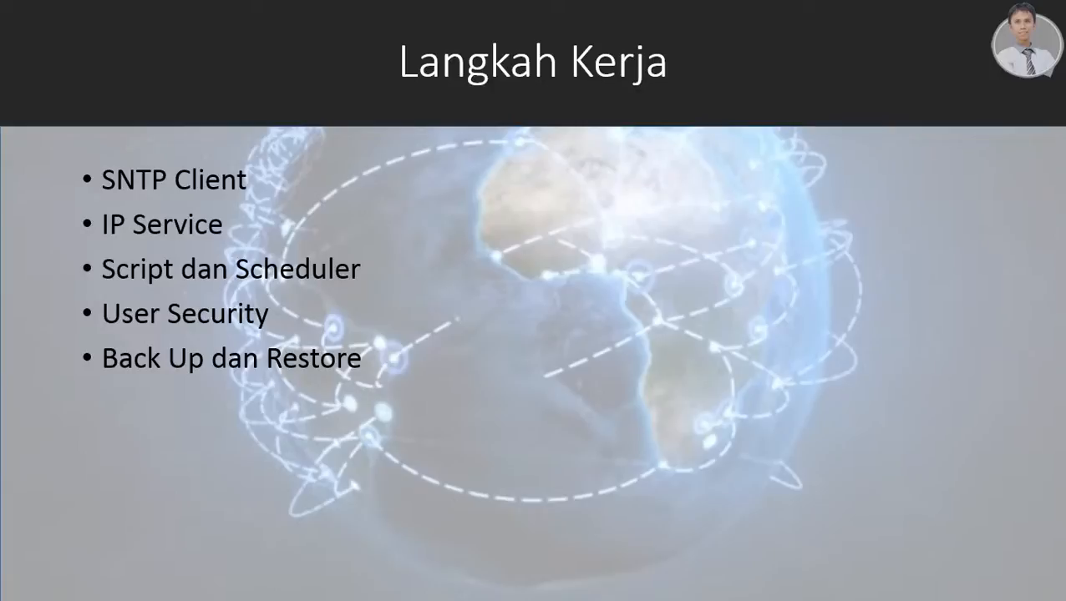
{"action": "key", "text": "alt+Tab"}
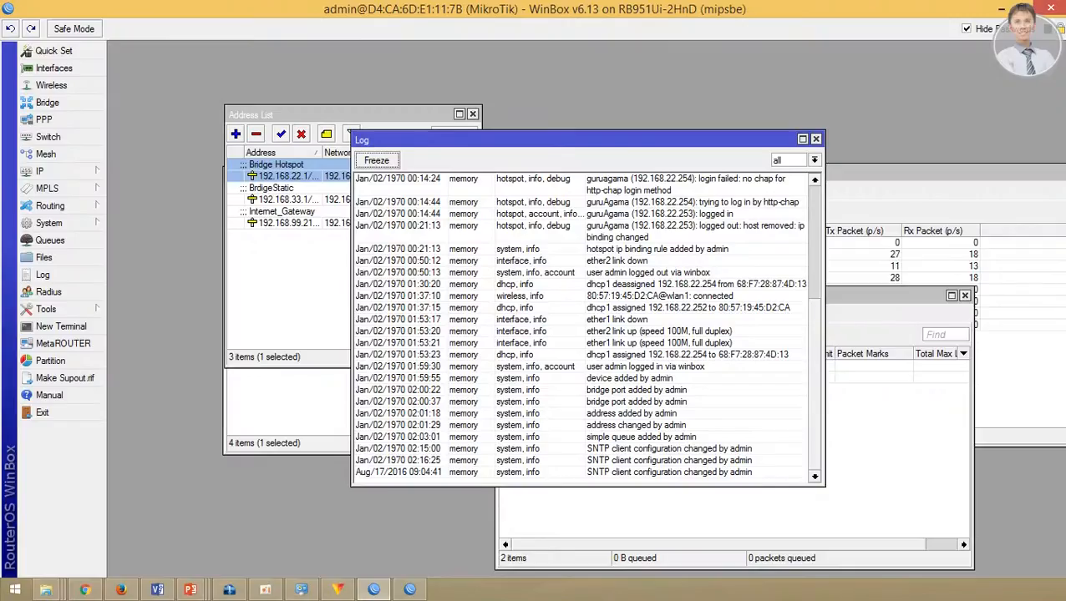
Step: Select api through telnet in the IP Service List and disable them
{"action": "left_click", "coordinate": [50, 172]}
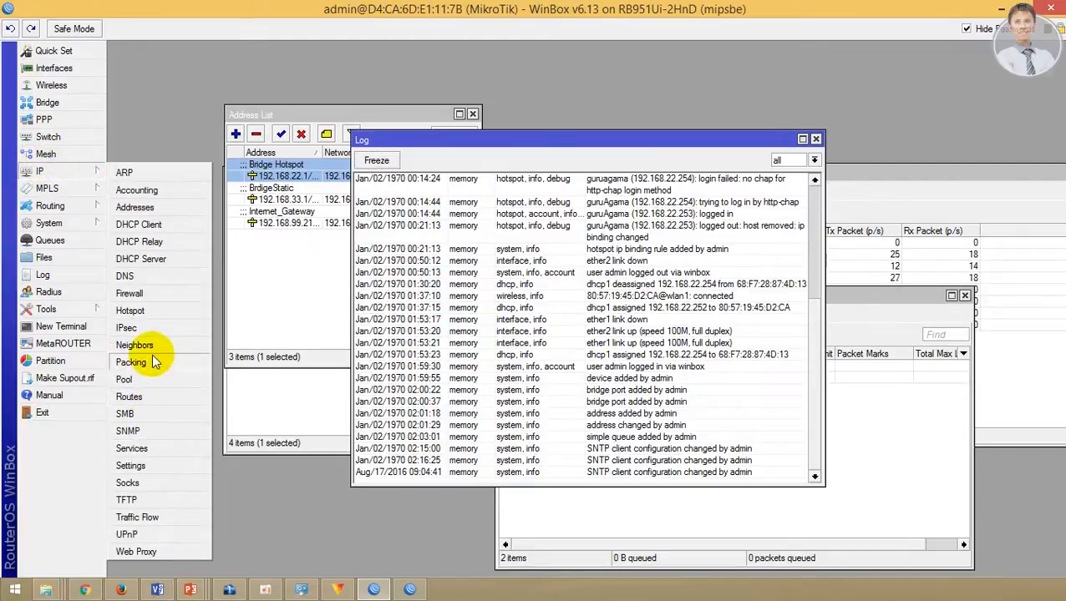
{"action": "left_click", "coordinate": [132, 449]}
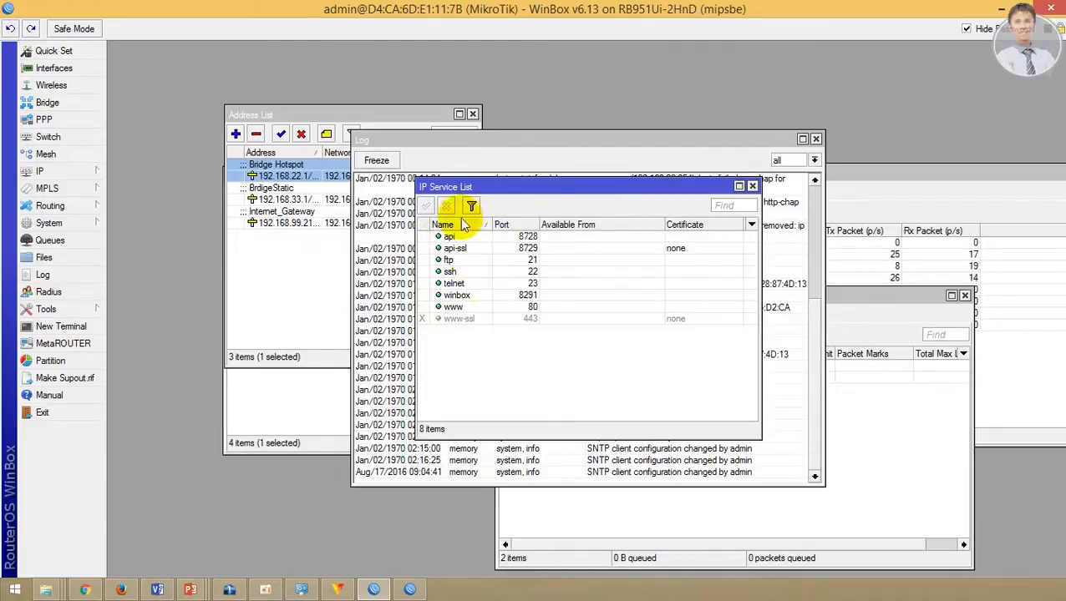
{"action": "left_click", "coordinate": [467, 297]}
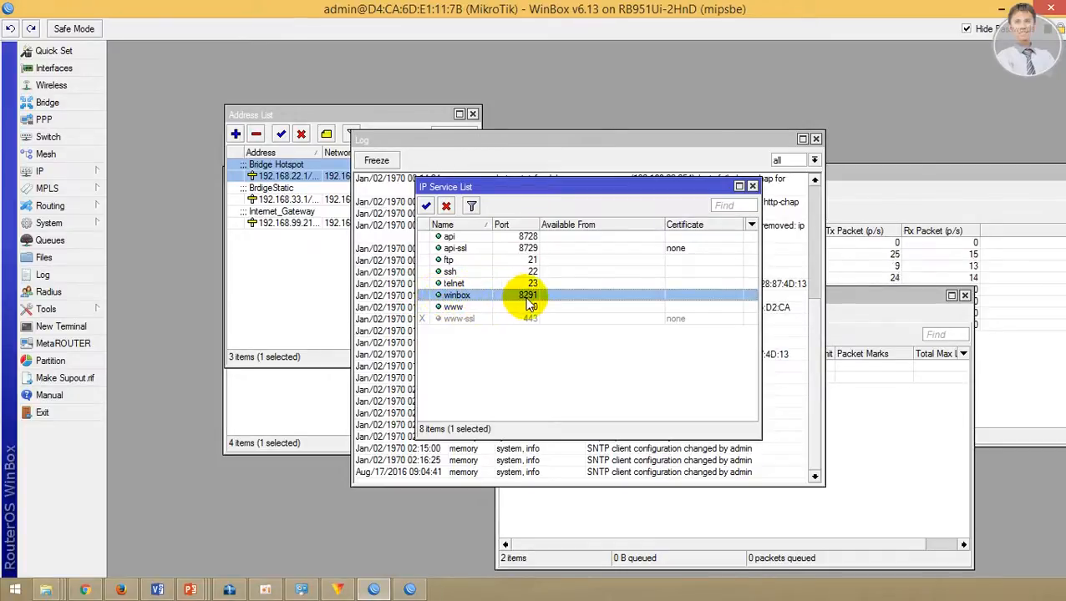
{"action": "left_click", "coordinate": [459, 307]}
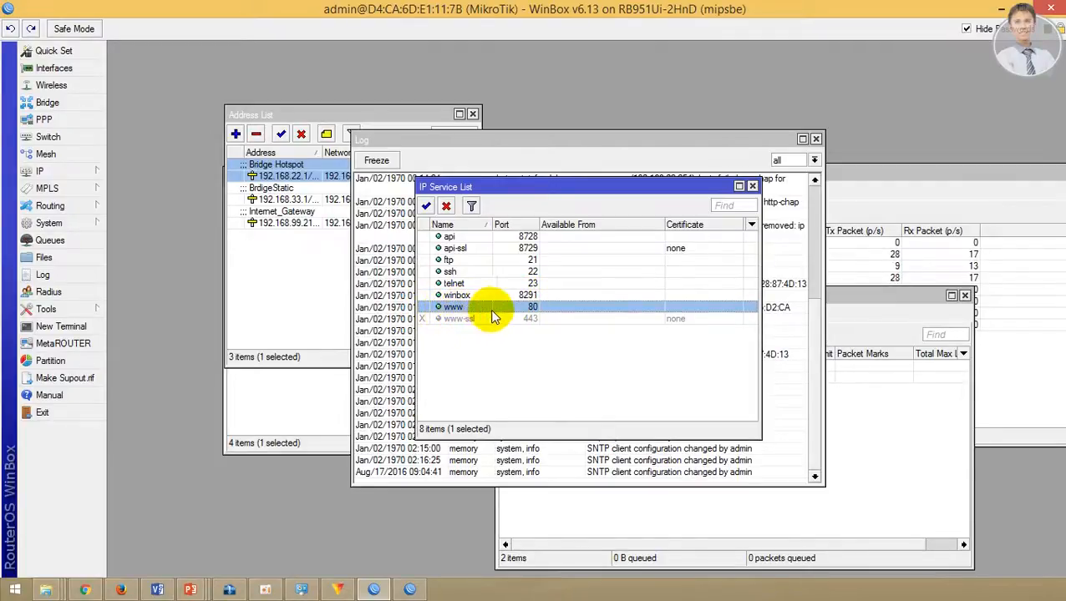
{"action": "left_click", "coordinate": [473, 295]}
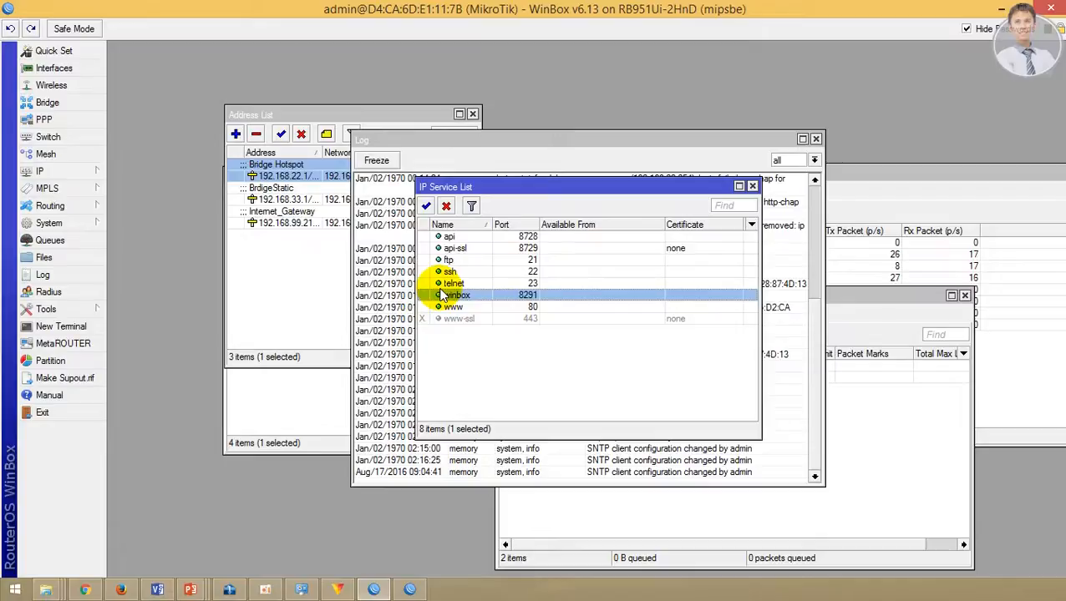
{"action": "left_click", "coordinate": [481, 284]}
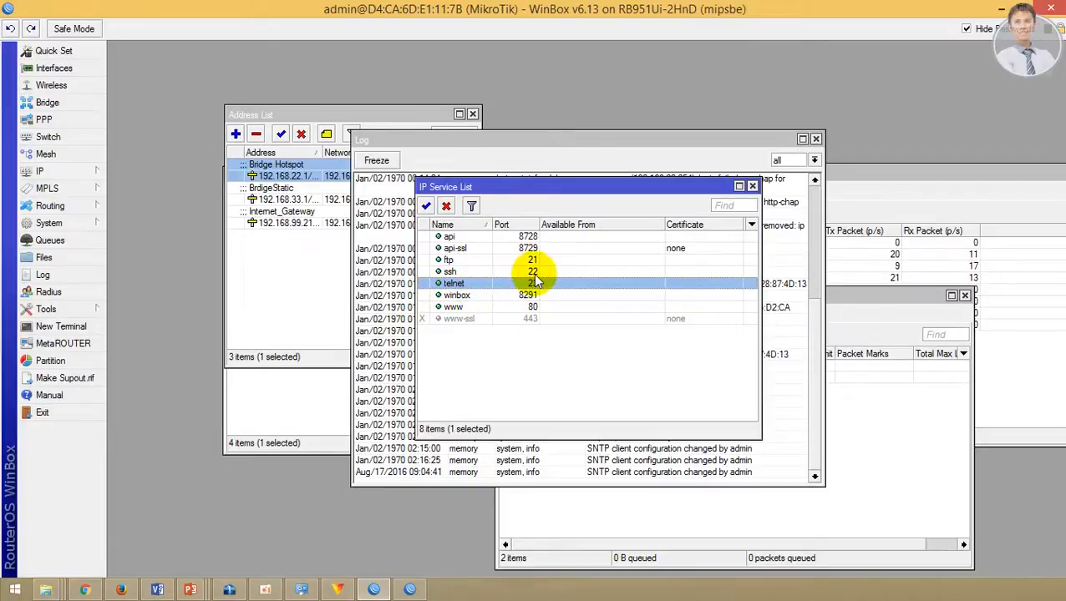
{"action": "left_click", "coordinate": [464, 270]}
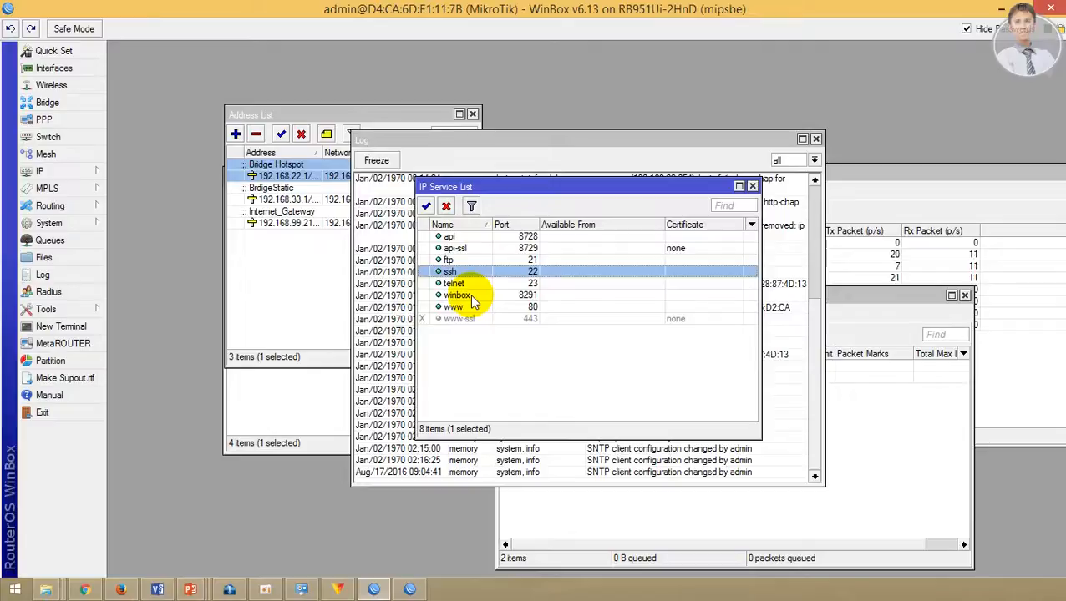
{"action": "left_click", "coordinate": [465, 237]}
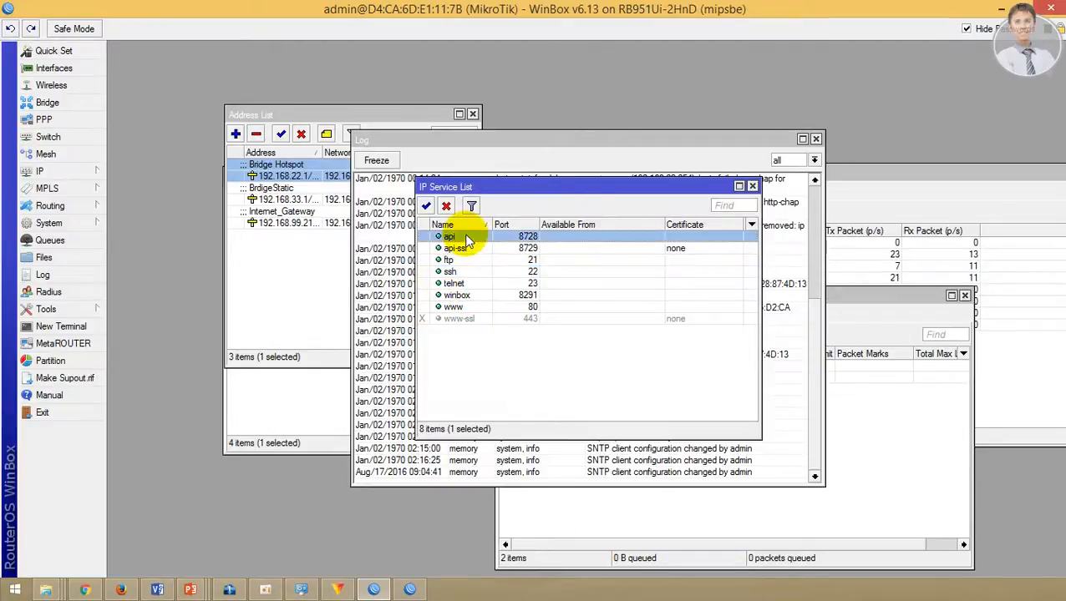
{"action": "left_click", "coordinate": [472, 283], "text": "shift"}
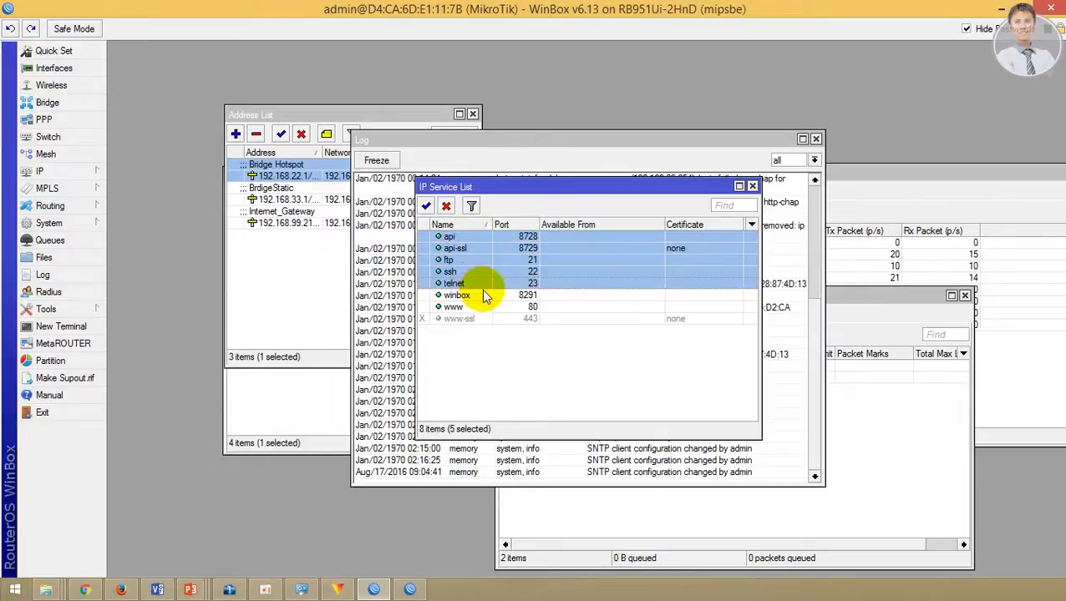
{"action": "left_click", "coordinate": [445, 206]}
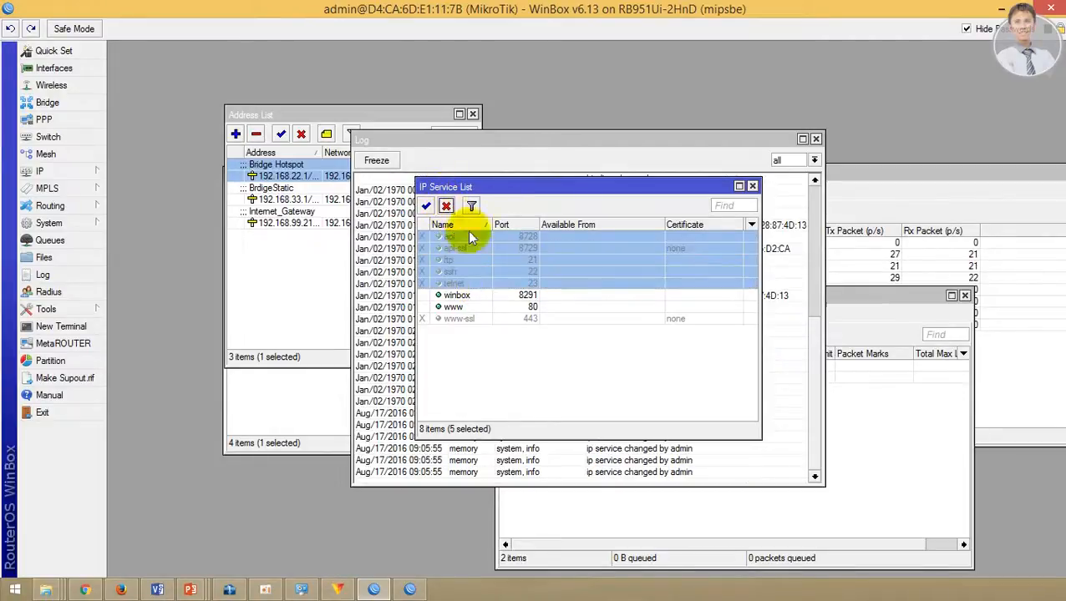
Step: Select the www-ssl, winbox and www entries to check the remaining services
{"action": "left_click", "coordinate": [522, 319]}
{"action": "left_click", "coordinate": [474, 295]}
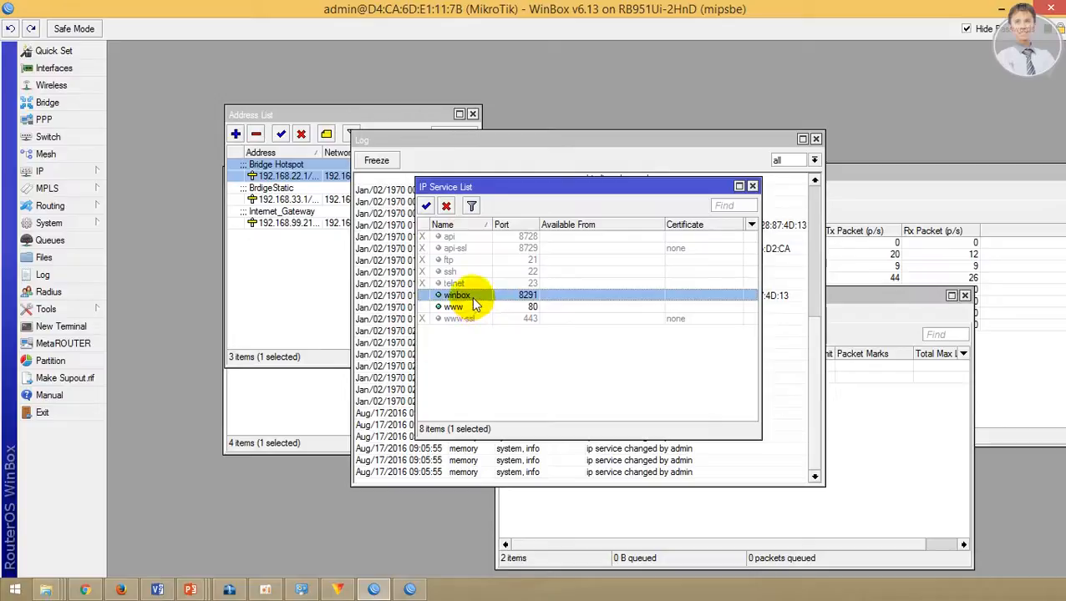
{"action": "left_click", "coordinate": [464, 307]}
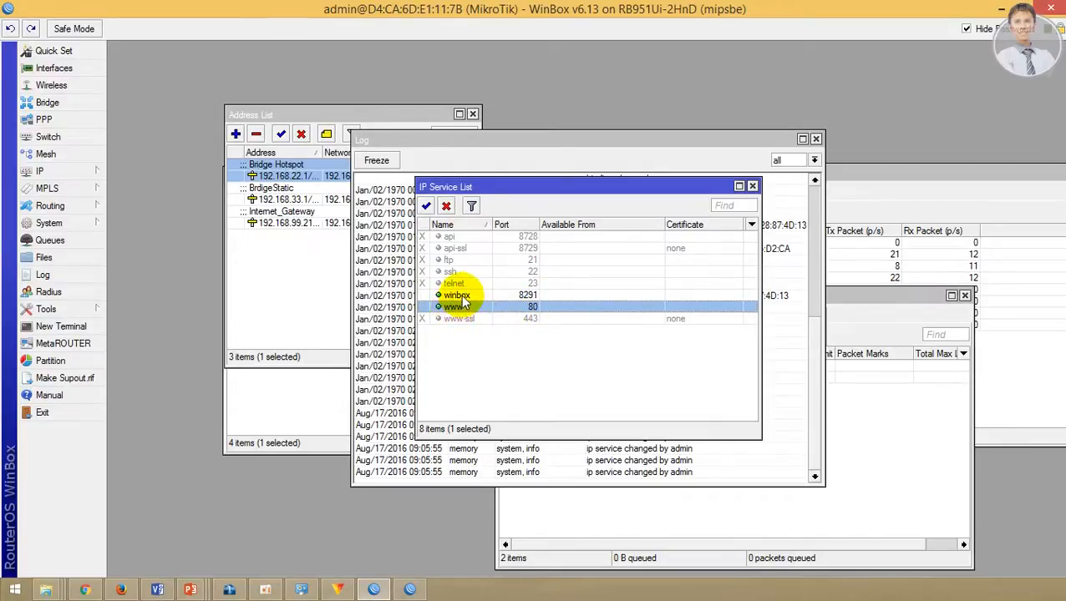
{"action": "left_click", "coordinate": [462, 296]}
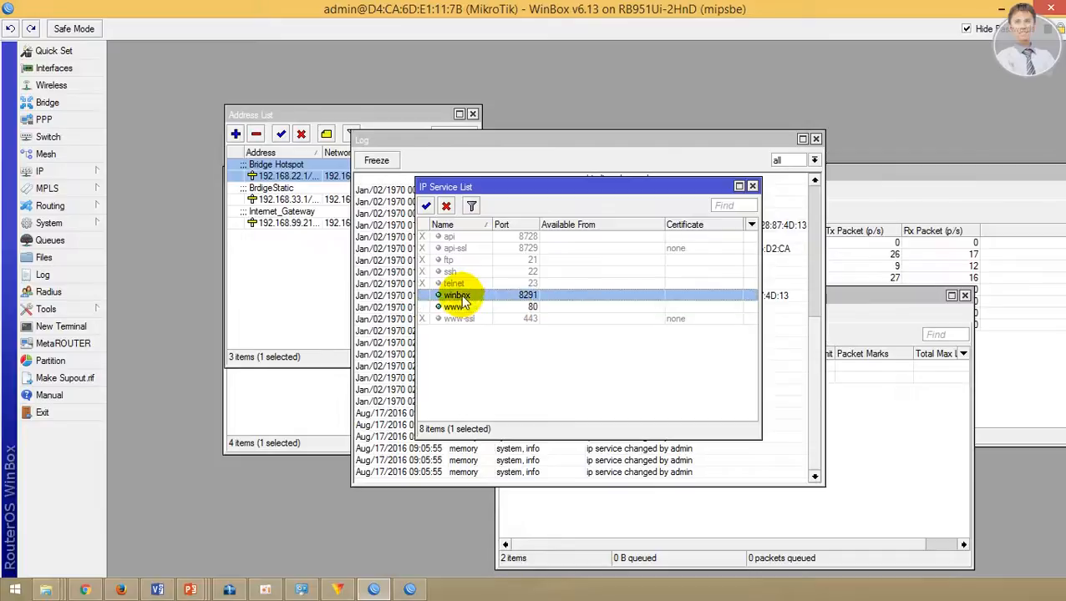
{"action": "left_click", "coordinate": [508, 308]}
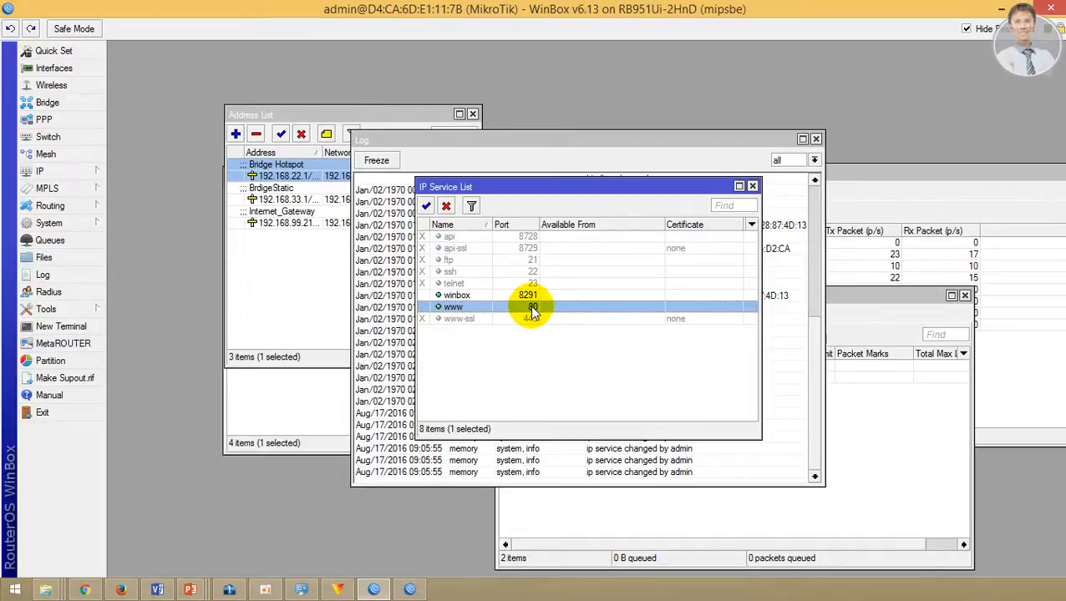
Step: Set the www service's port to 3000, apply and confirm it
{"action": "double_click", "coordinate": [533, 309]}
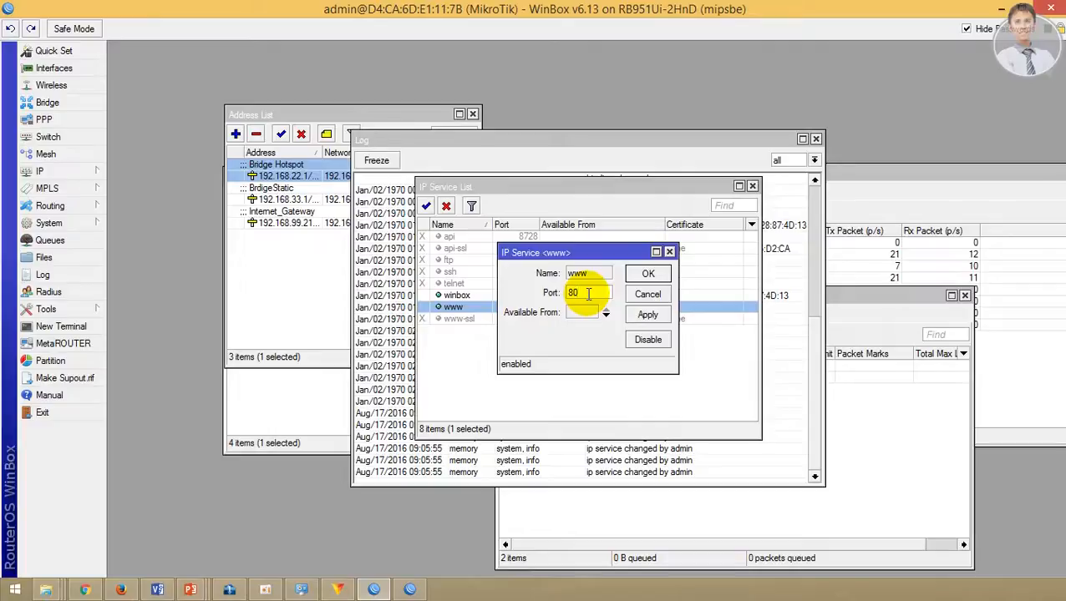
{"action": "key", "text": "BackSpace"}
{"action": "type", "text": "000"}
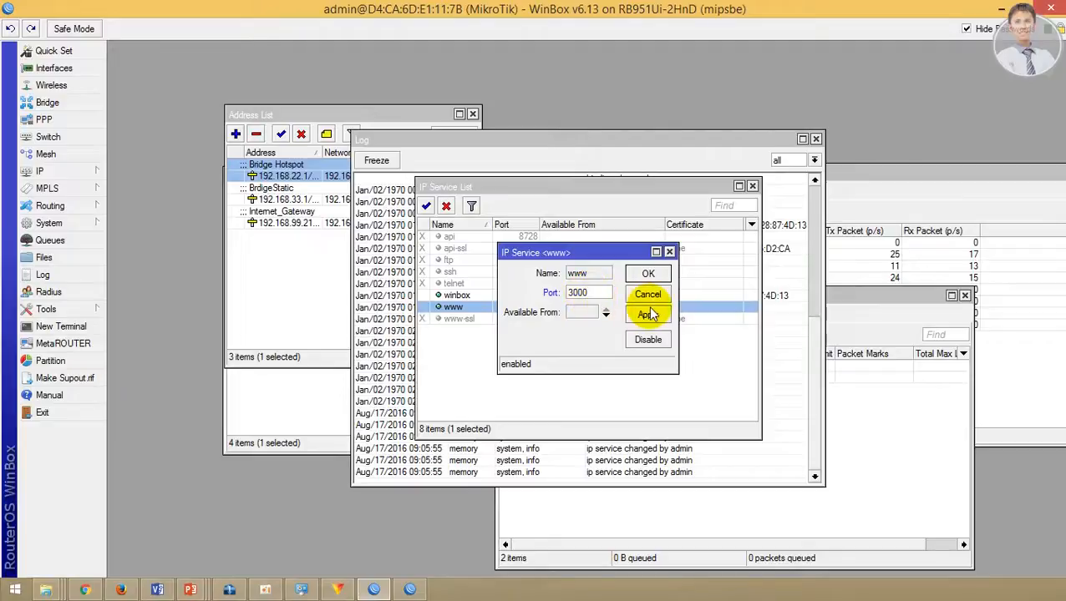
{"action": "left_click", "coordinate": [649, 316]}
{"action": "left_click", "coordinate": [645, 274]}
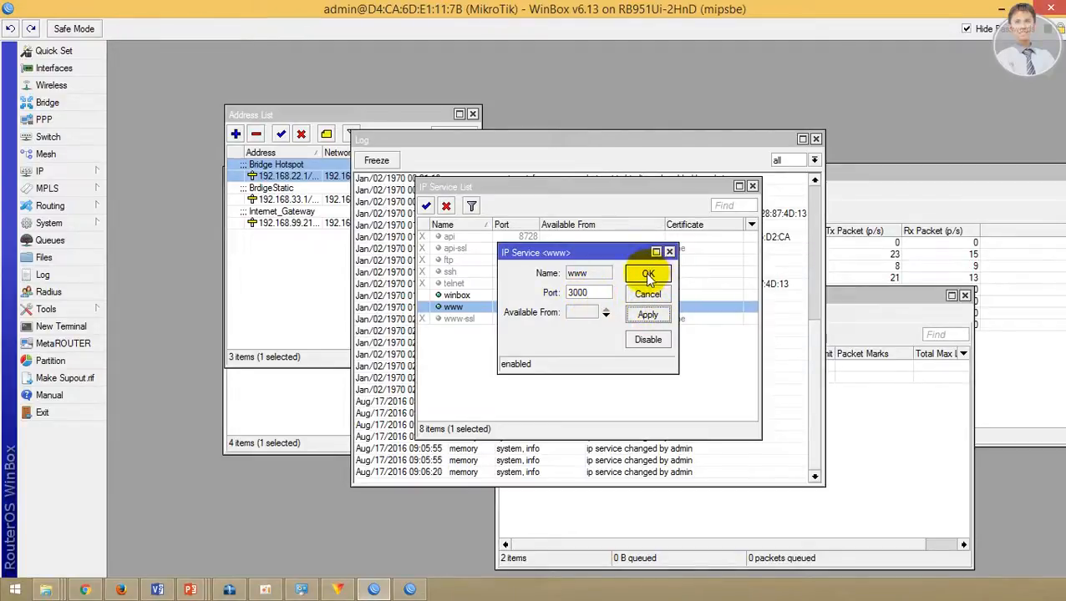
{"action": "left_click", "coordinate": [522, 333]}
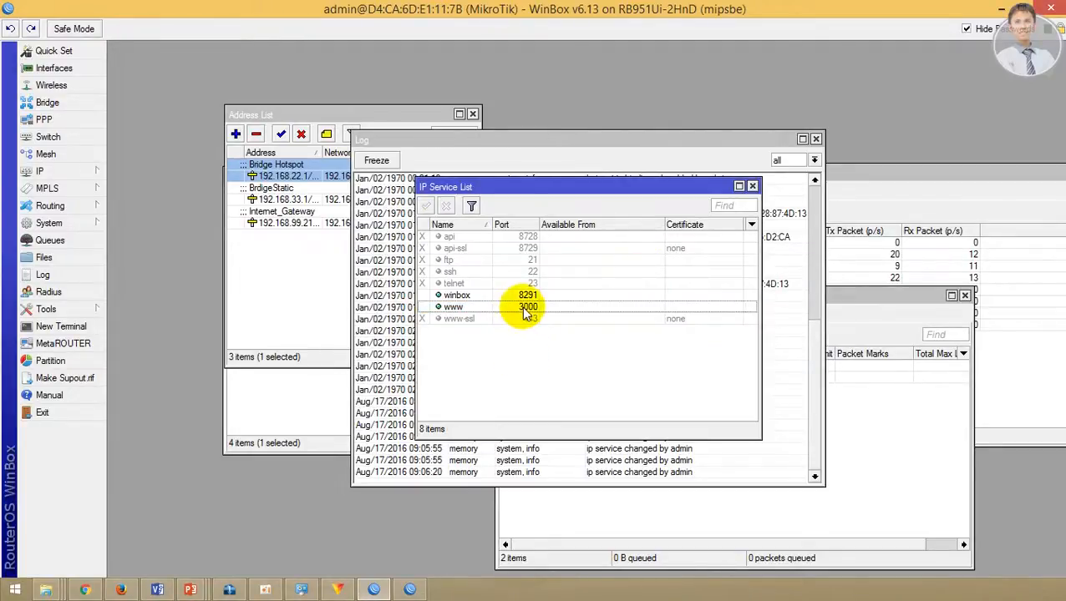
{"action": "left_click", "coordinate": [523, 307]}
Step: Load WebFig at 192.168.22.1:3000 in a new Firefox tab, then return to WinBox
{"action": "left_click", "coordinate": [121, 590]}
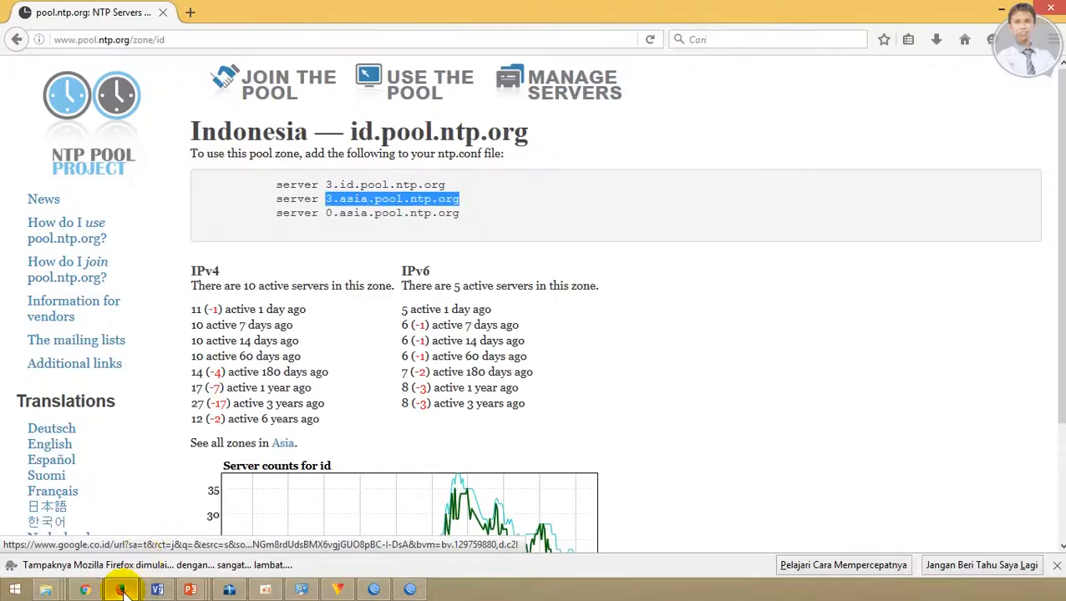
{"action": "left_click", "coordinate": [194, 15]}
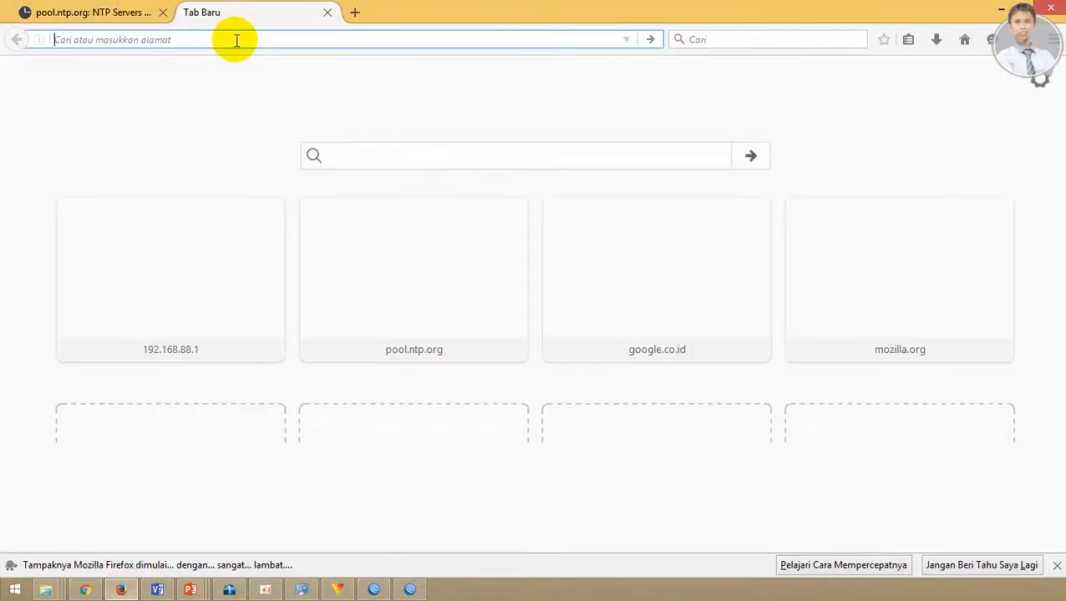
{"action": "type", "text": "192.168"}
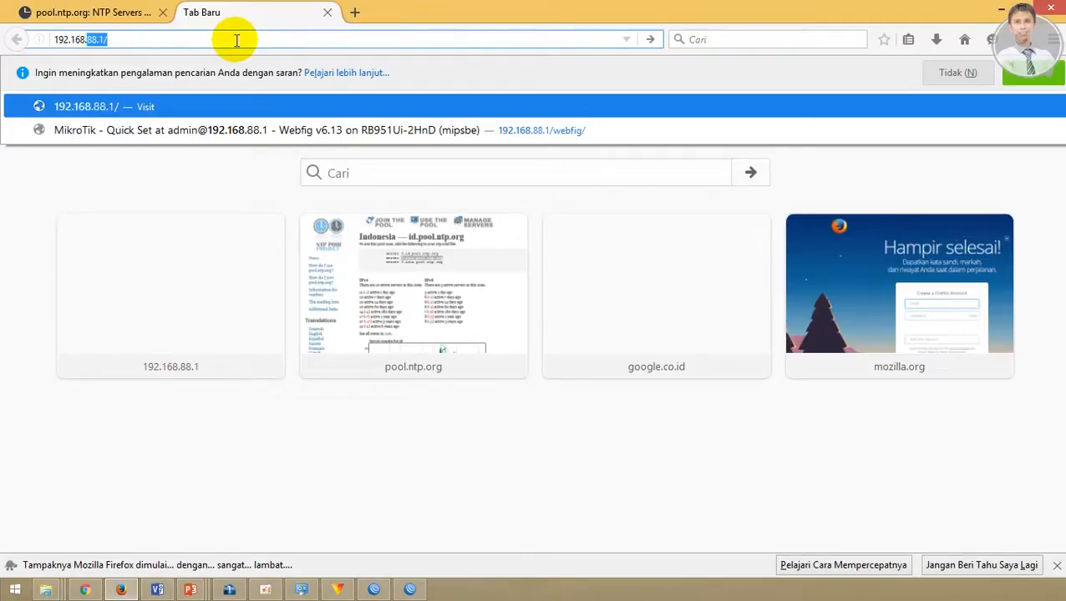
{"action": "type", "text": ".22.1"}
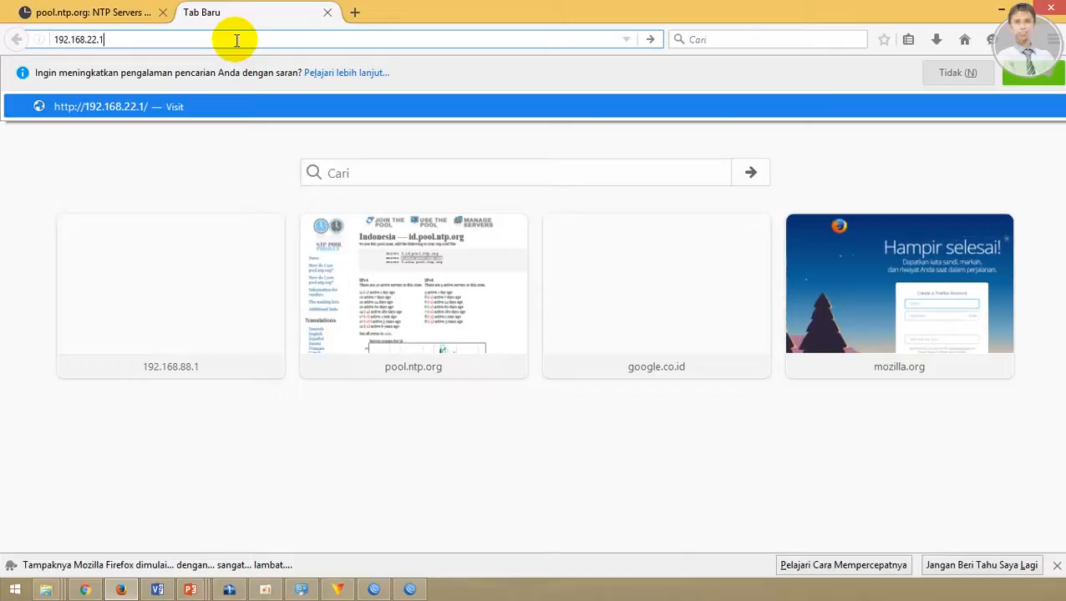
{"action": "type", "text": ":3000"}
{"action": "key", "text": "Return"}
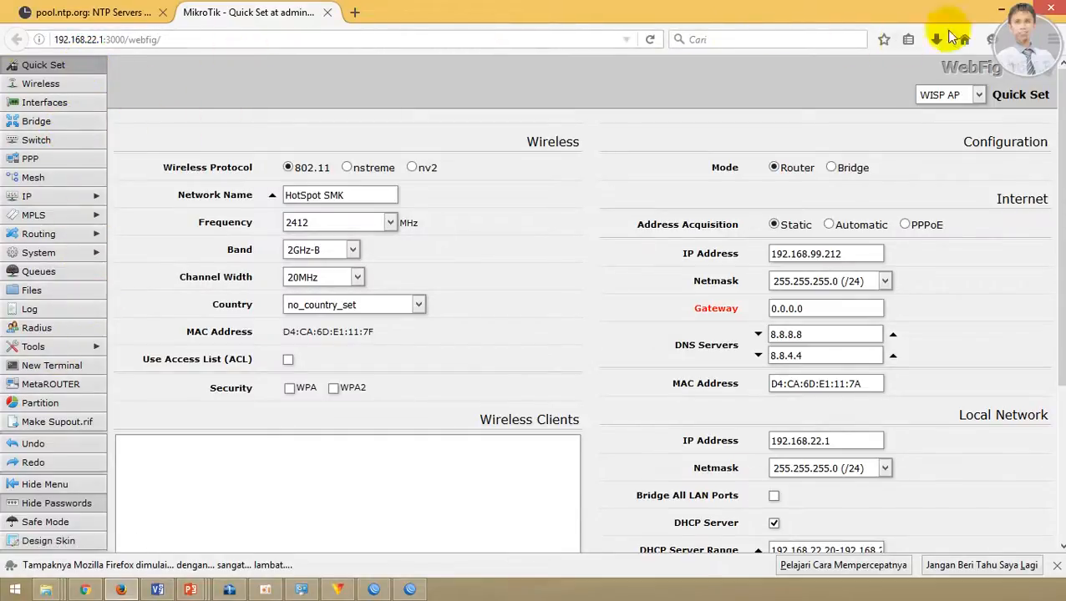
{"action": "left_click", "coordinate": [373, 590]}
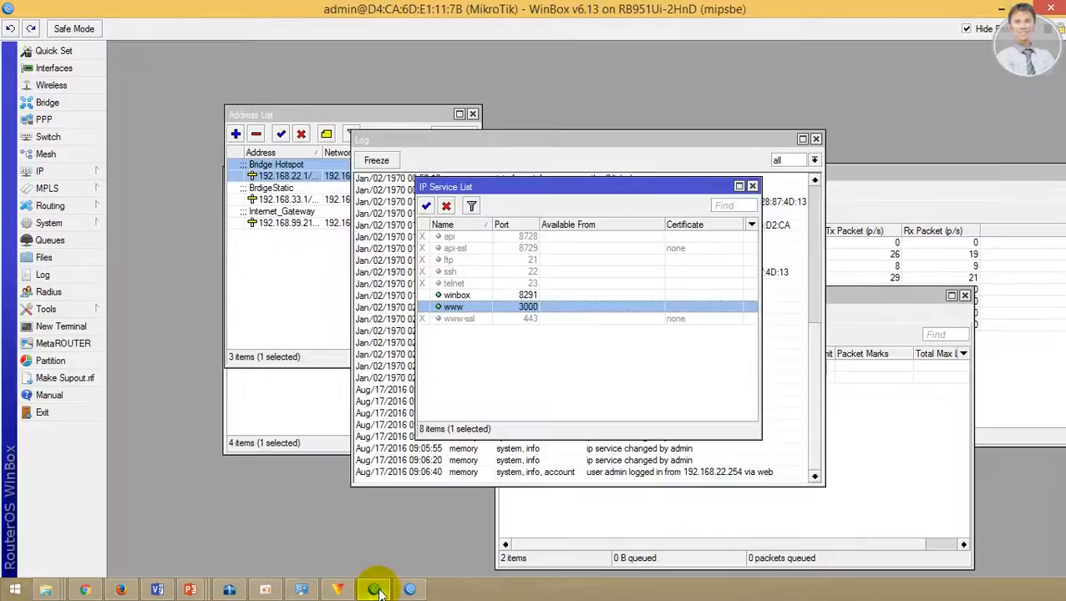
{"action": "left_click", "coordinate": [190, 590]}
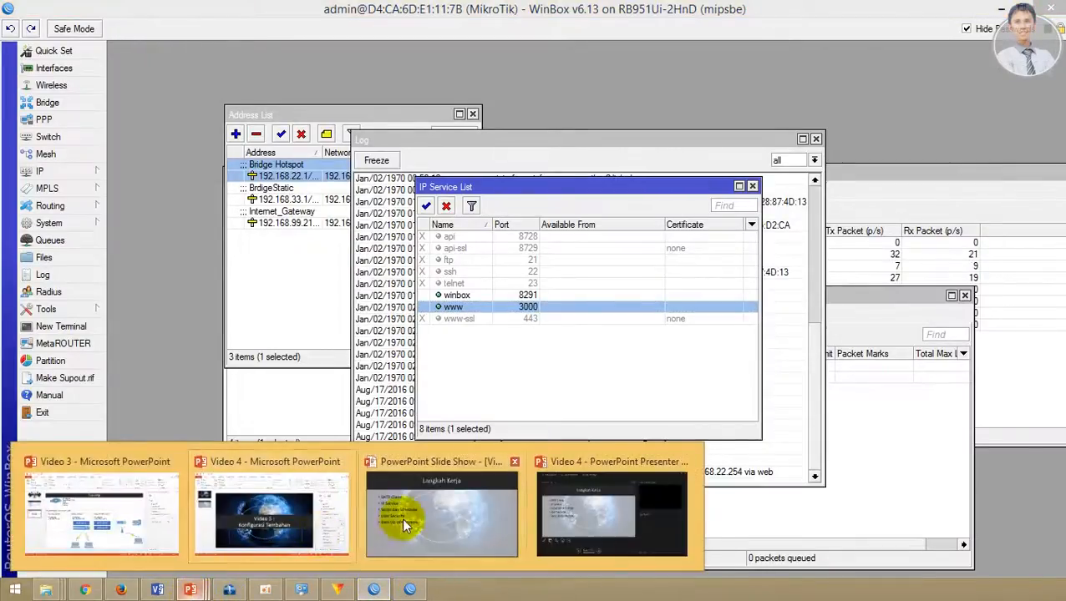
{"action": "left_click", "coordinate": [411, 517]}
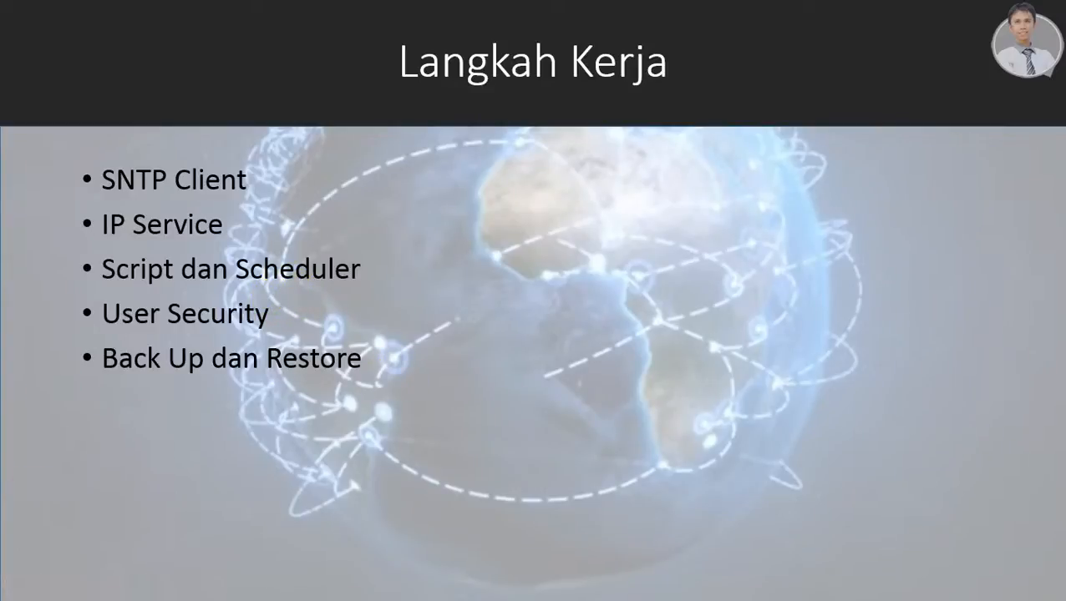
{"action": "key", "text": "alt+Tab"}
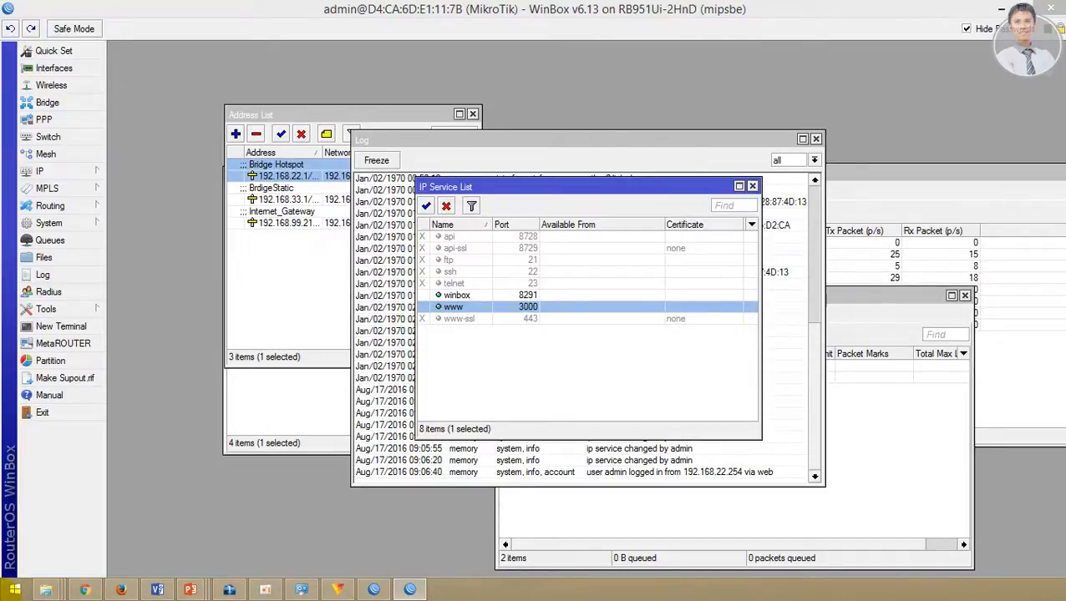
Step: Open the Hotspot Users list and select the user siswakelas1
{"action": "left_click", "coordinate": [80, 176]}
{"action": "left_click", "coordinate": [146, 305]}
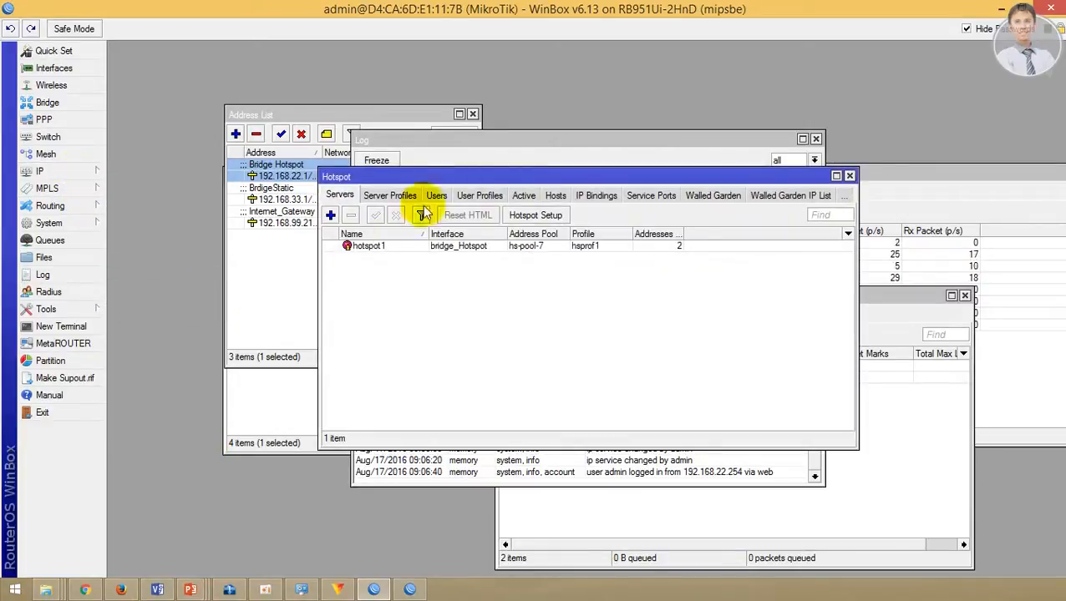
{"action": "left_click", "coordinate": [468, 197]}
{"action": "left_click", "coordinate": [401, 199]}
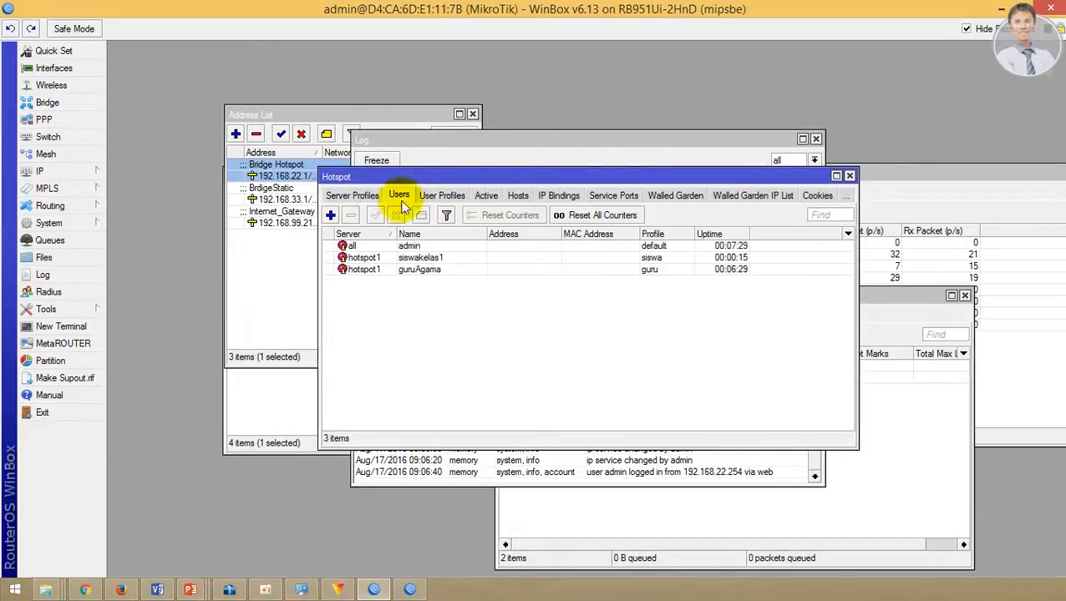
{"action": "left_click", "coordinate": [414, 258]}
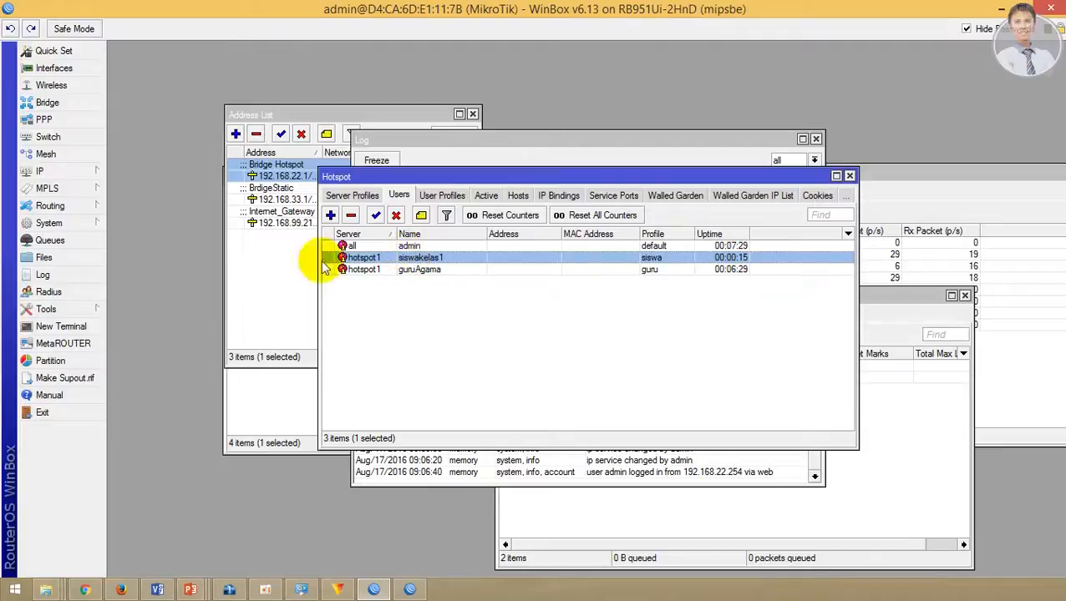
{"action": "left_click", "coordinate": [87, 231]}
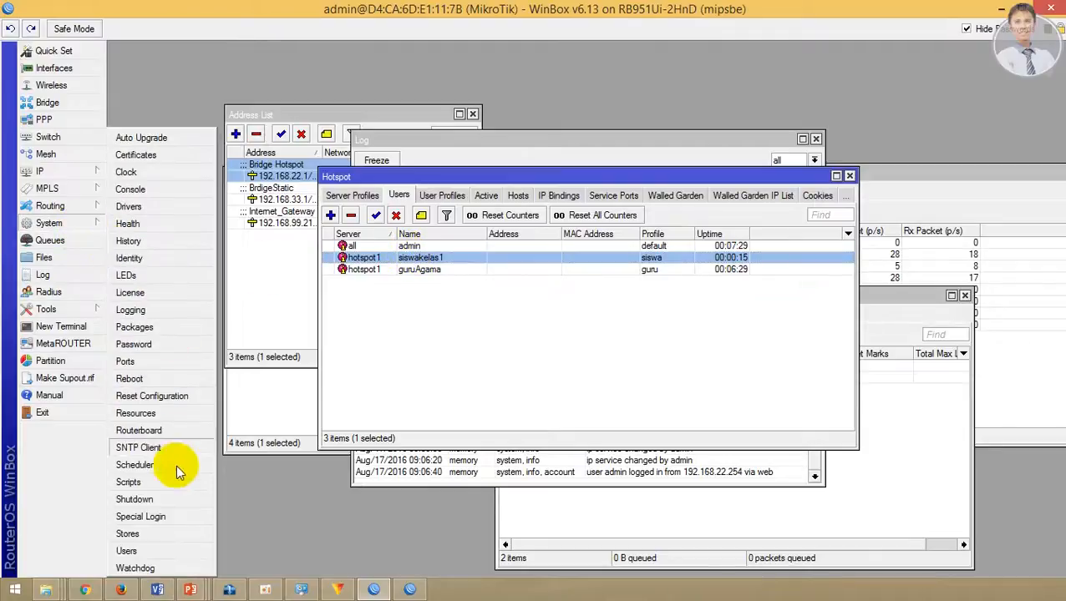
Step: Add a new script named enable_siswa with source '/ip hotspot user disable siswakelas1'
{"action": "left_click", "coordinate": [158, 485]}
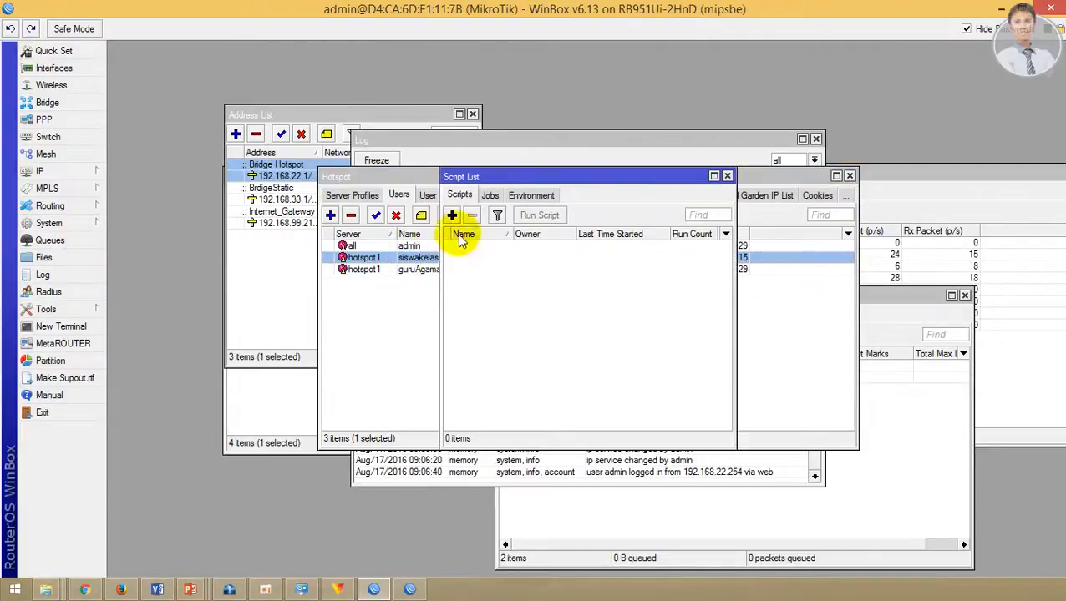
{"action": "left_click_drag", "start_coordinate": [511, 175], "coordinate": [628, 197]}
{"action": "left_click", "coordinate": [507, 245]}
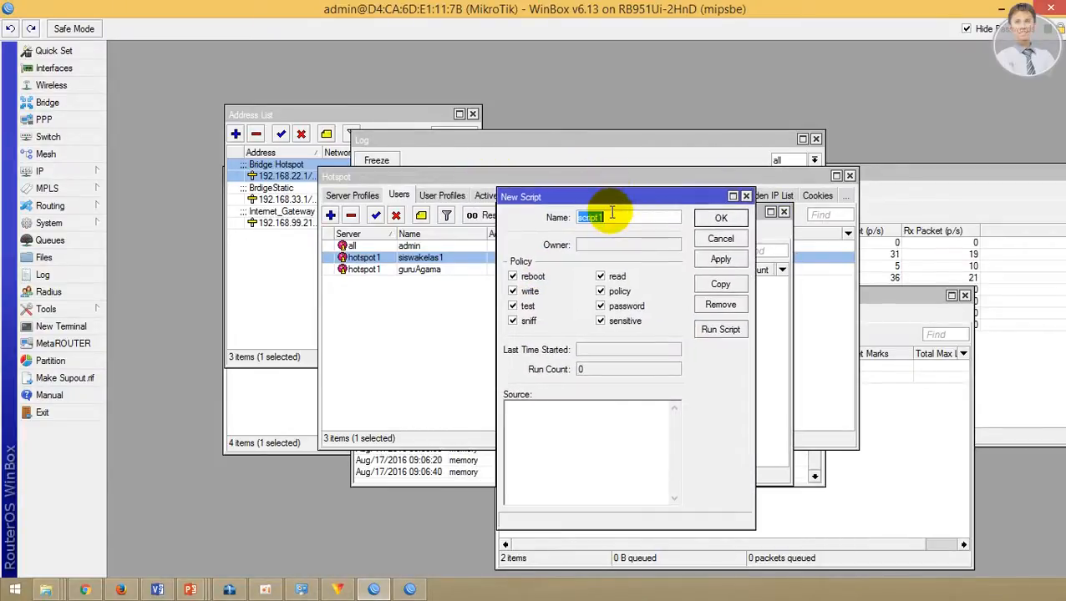
{"action": "type", "text": "d"}
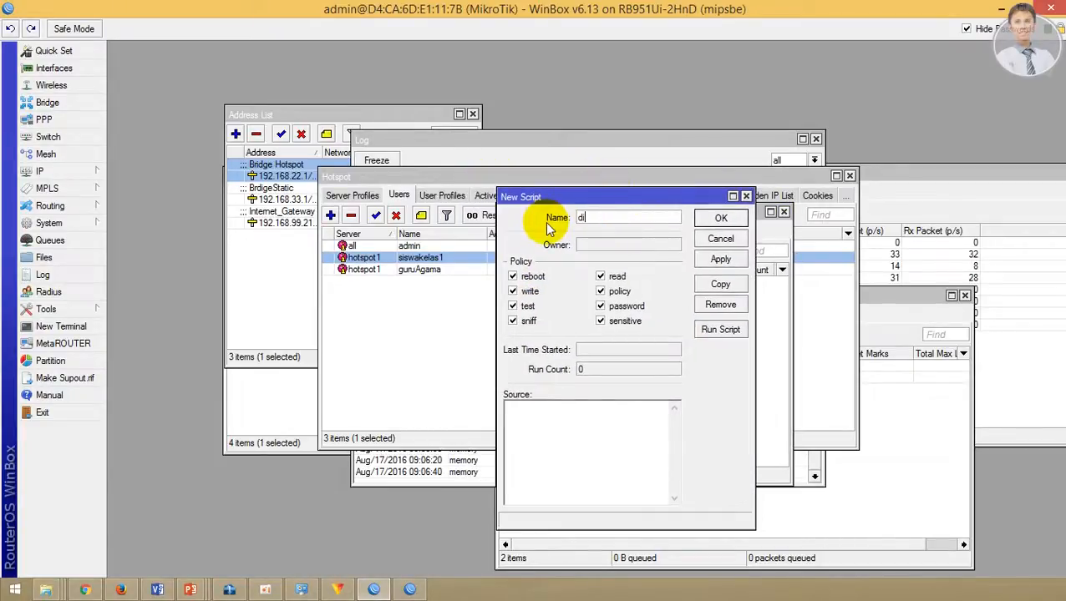
{"action": "key", "text": "BackSpace"}
{"action": "type", "text": "enable_siswa"}
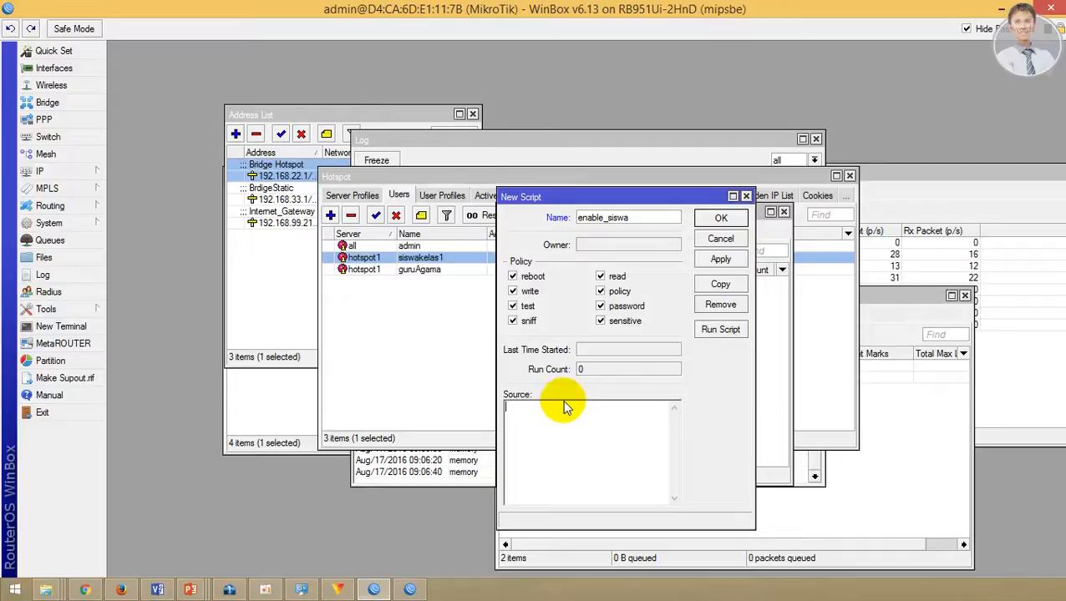
{"action": "type", "text": "/"}
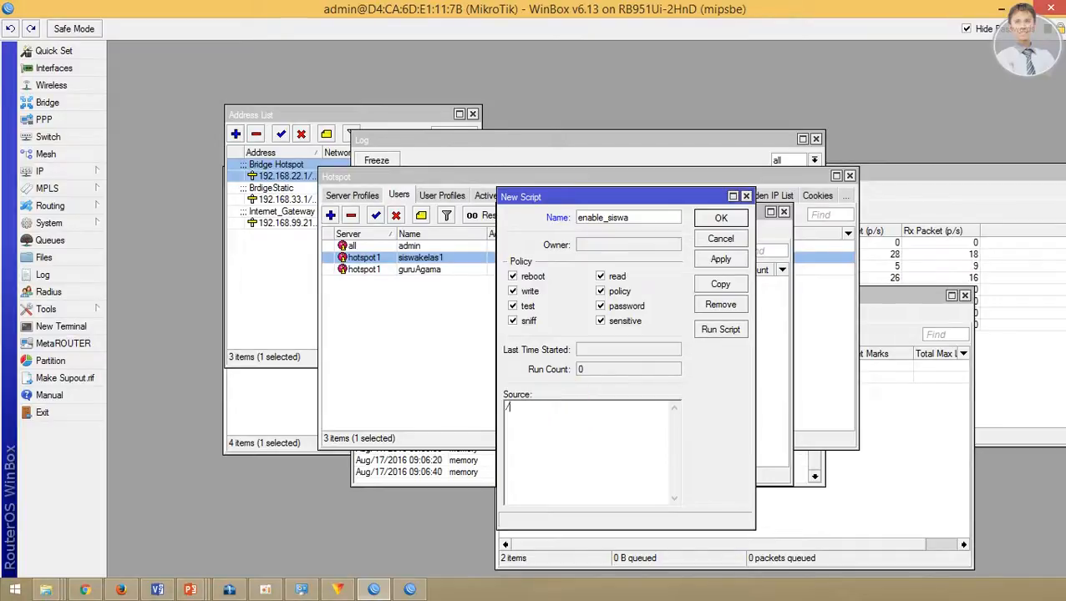
{"action": "type", "text": "IP"}
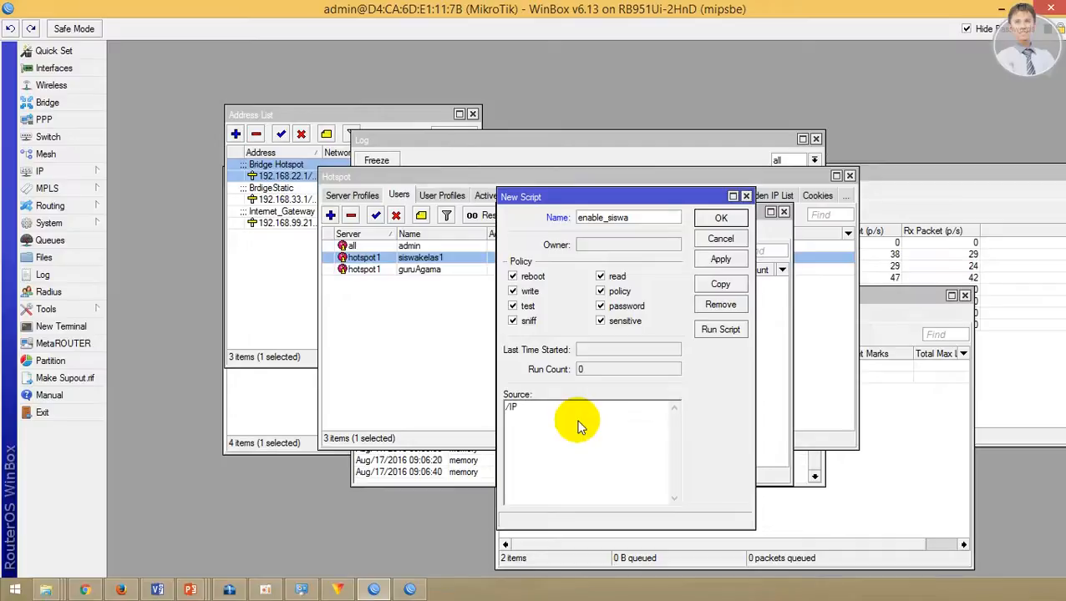
{"action": "type", "text": "i"}
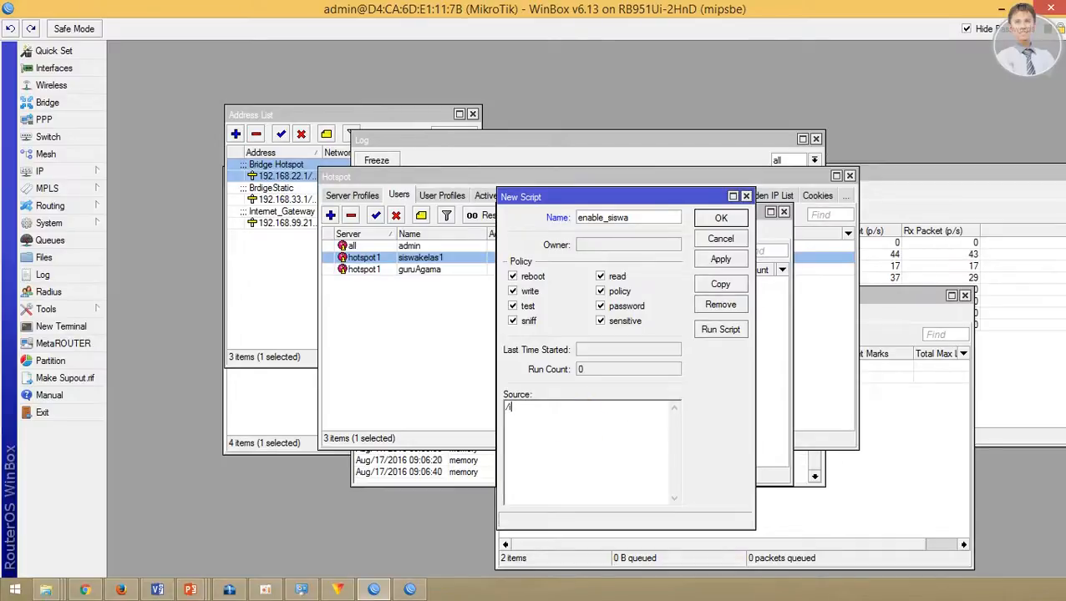
{"action": "type", "text": "p hotspot"}
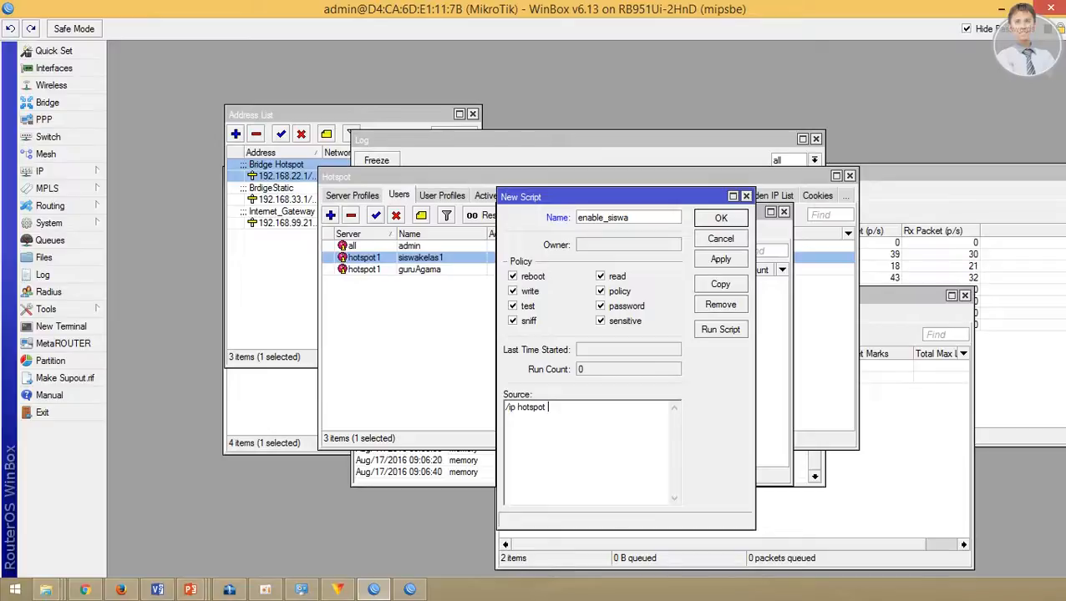
{"action": "type", "text": " user disable siswak"}
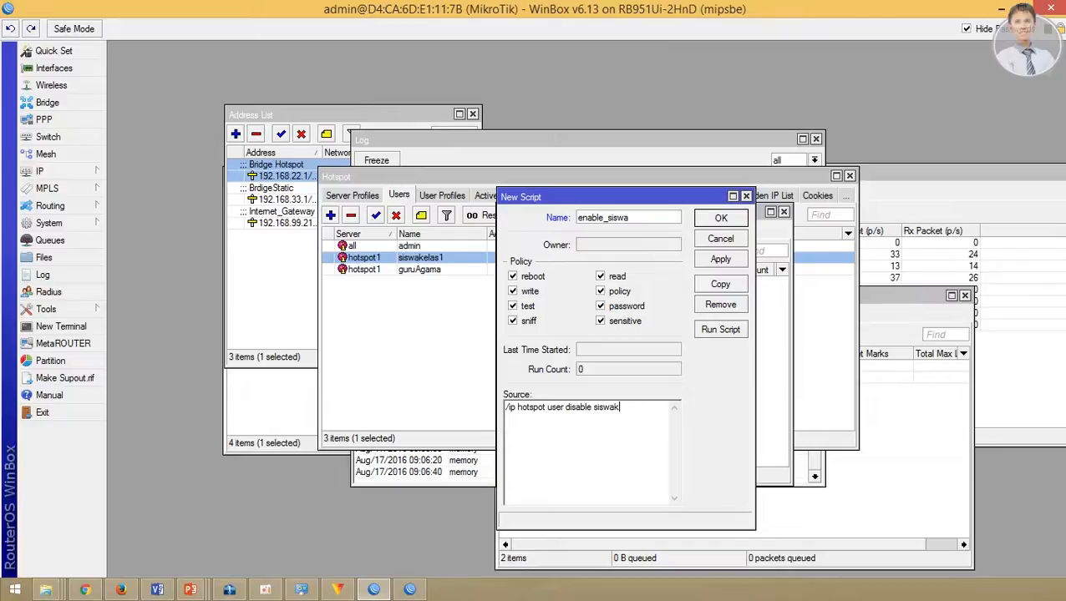
{"action": "type", "text": "elas1"}
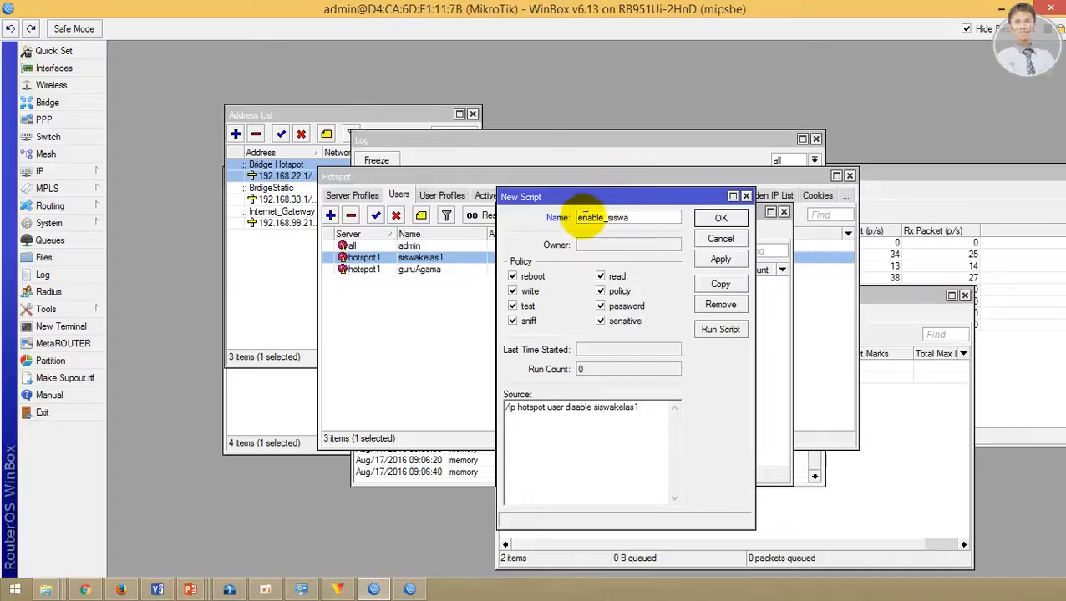
Step: Rename the script to diable_siswa and save it
{"action": "left_click_drag", "start_coordinate": [585, 218], "coordinate": [571, 224]}
{"action": "type", "text": "dis"}
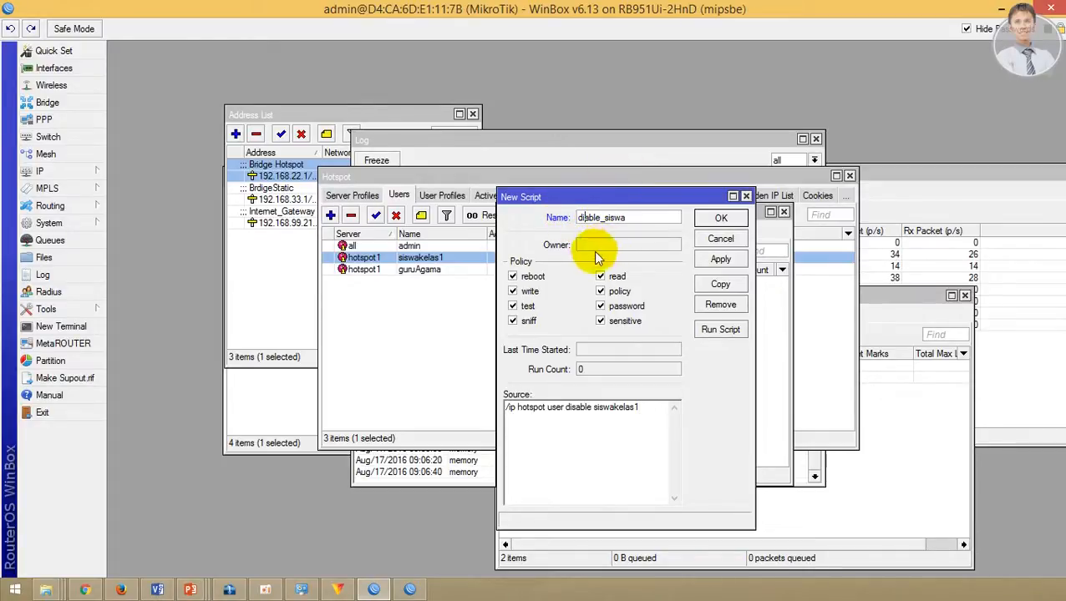
{"action": "left_click", "coordinate": [716, 258]}
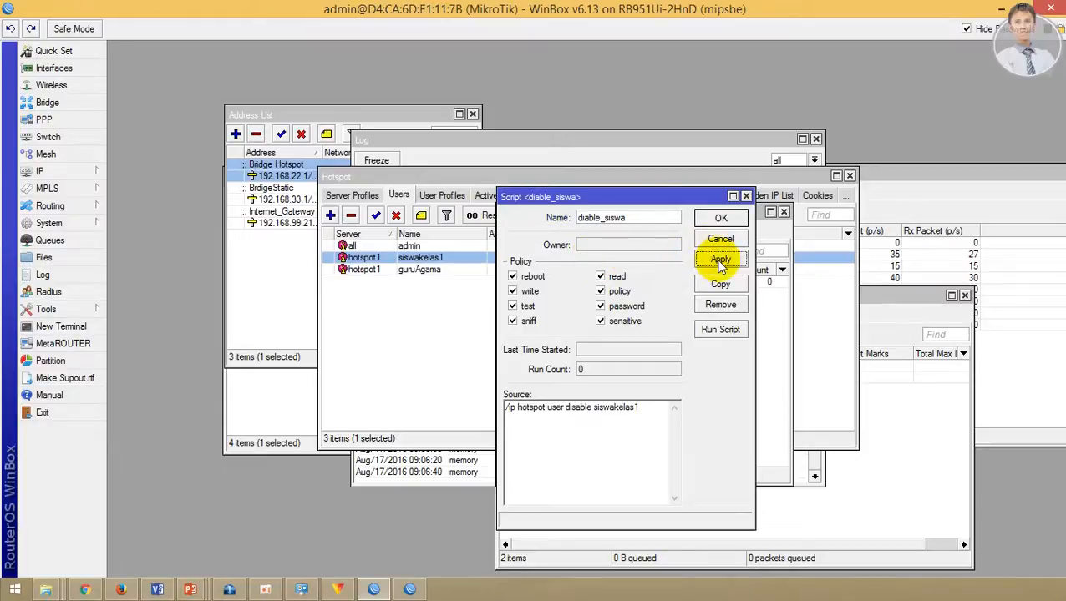
{"action": "left_click", "coordinate": [721, 218]}
Step: Run the diable_siswa script to disable hotspot user siswakelas1
{"action": "left_click", "coordinate": [655, 283]}
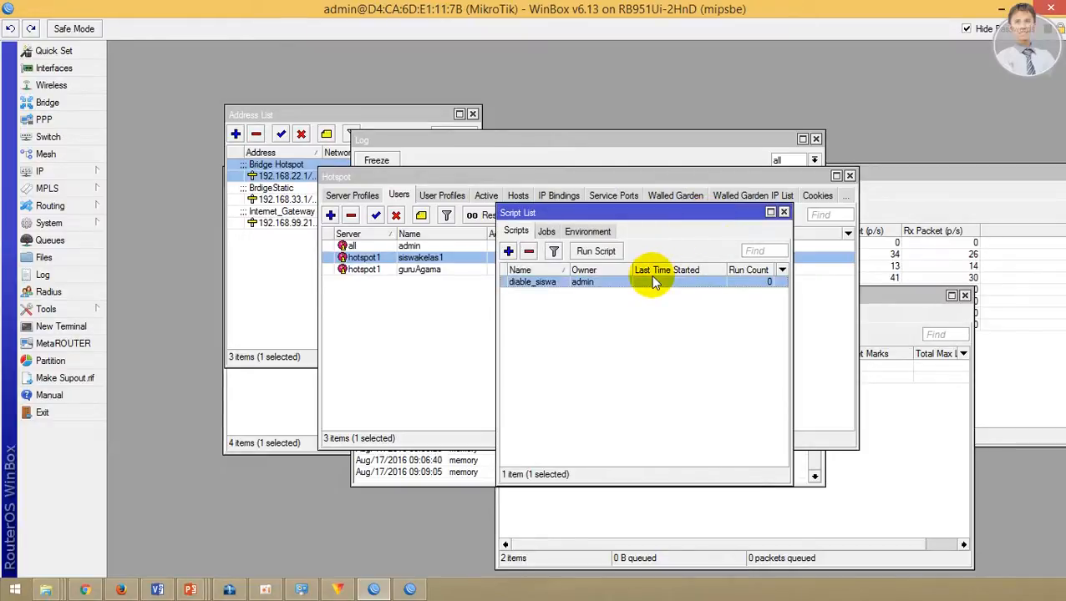
{"action": "left_click", "coordinate": [596, 252]}
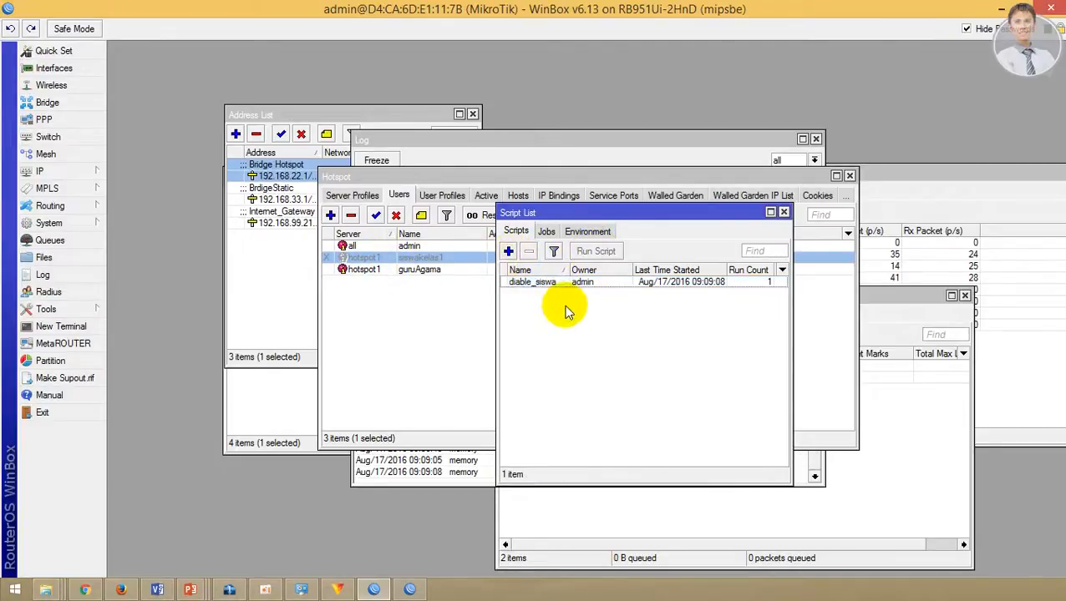
{"action": "left_click", "coordinate": [547, 282]}
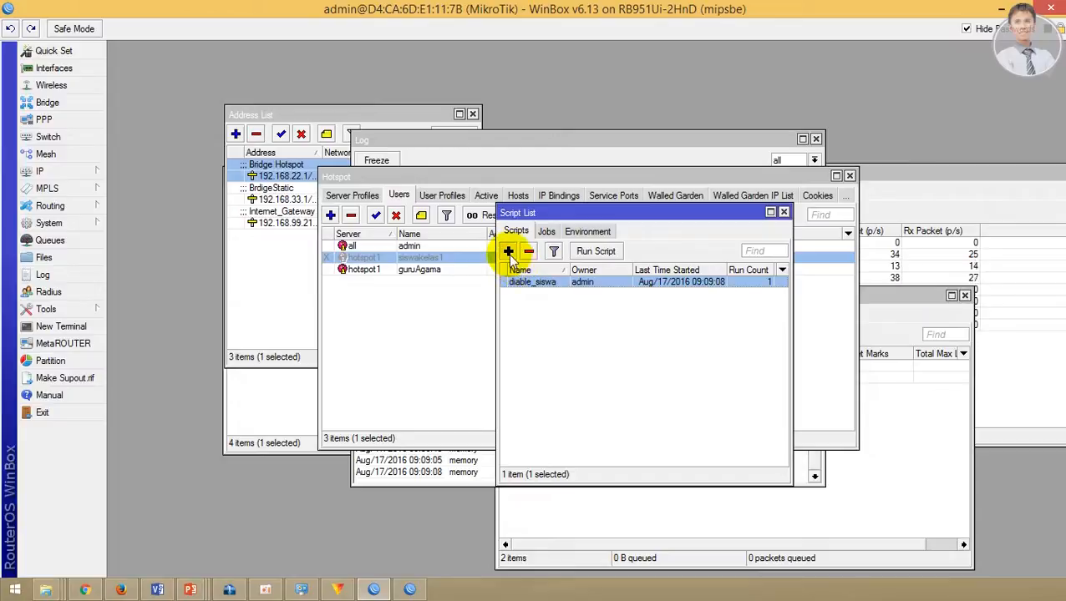
{"action": "left_click", "coordinate": [508, 251]}
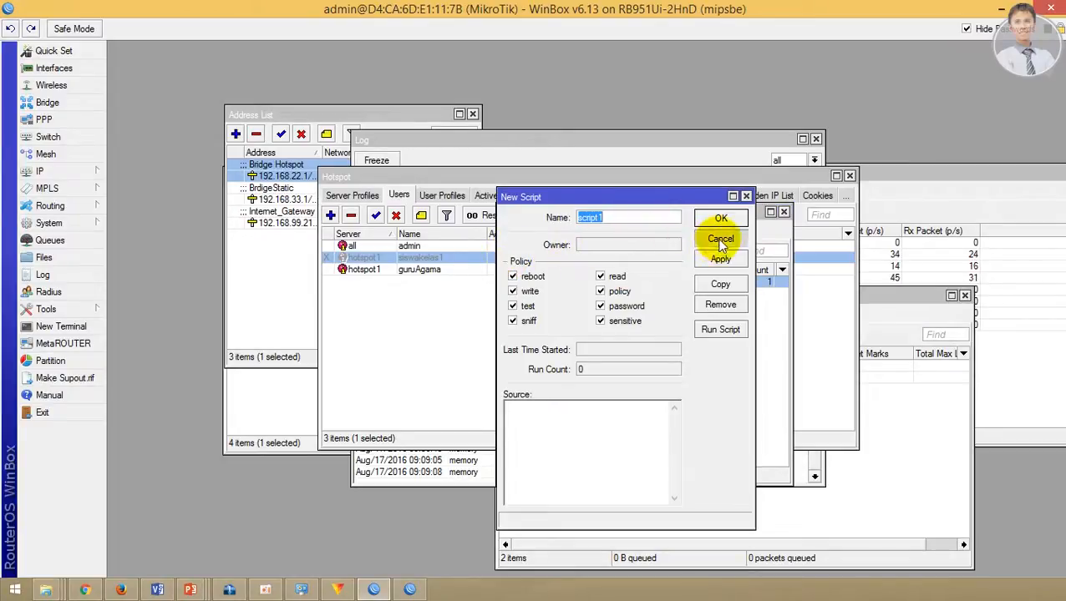
{"action": "left_click", "coordinate": [721, 239]}
Step: Reopen diable_siswa and select its source command line for copying
{"action": "double_click", "coordinate": [517, 283]}
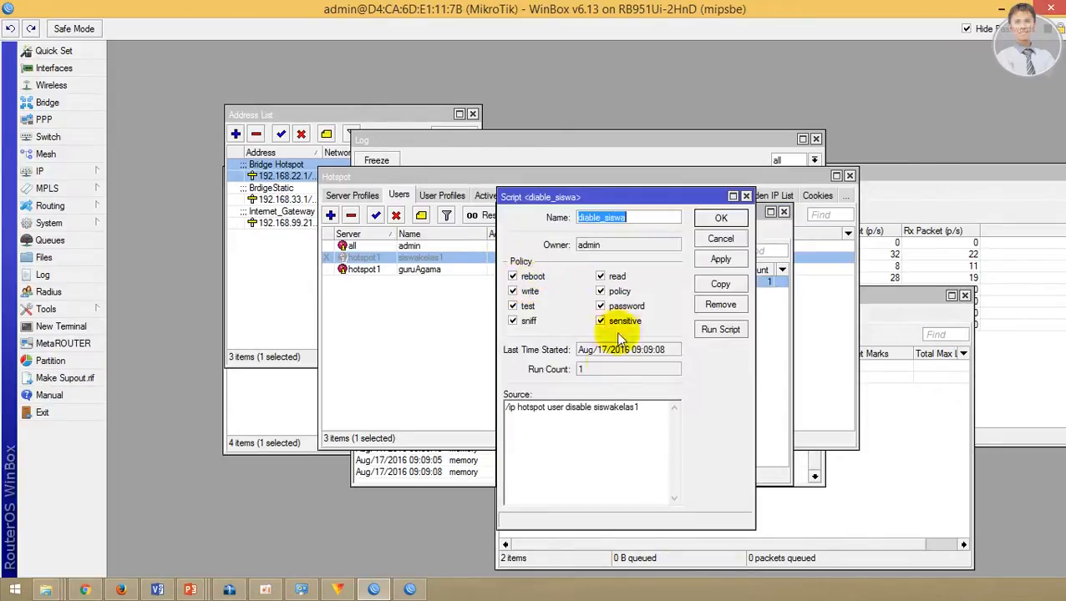
{"action": "left_click", "coordinate": [639, 408]}
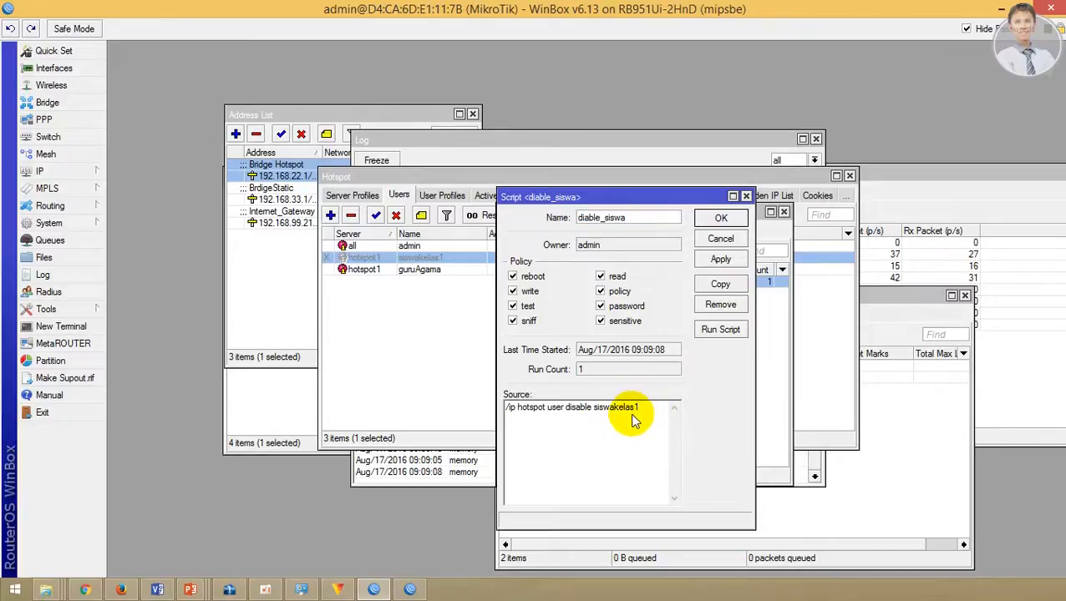
{"action": "key", "text": "shift+Left"}
{"action": "left_click_drag", "start_coordinate": [632, 415], "coordinate": [484, 418]}
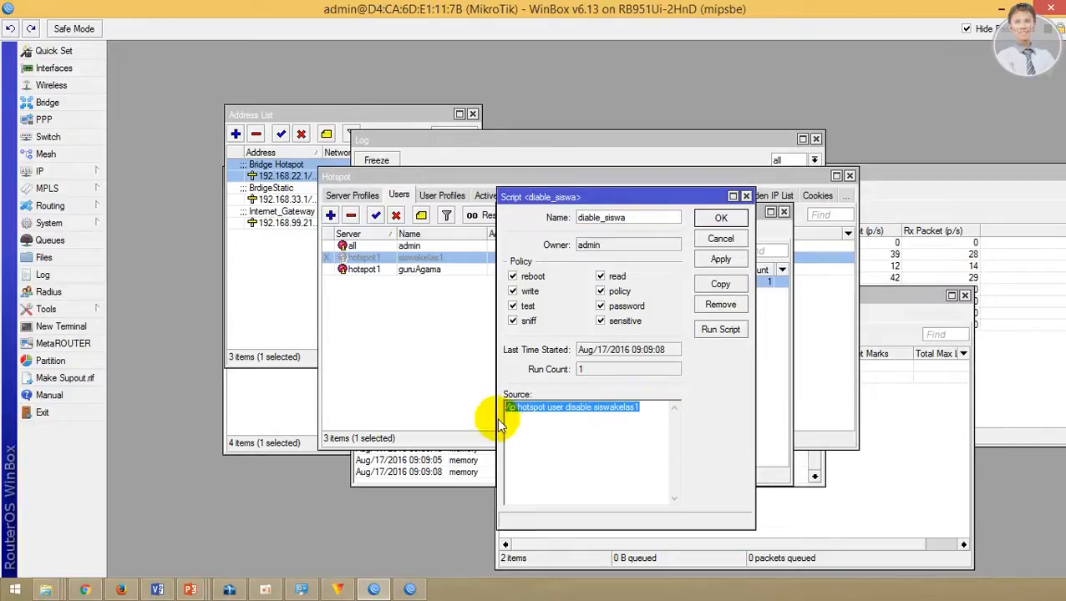
{"action": "right_click", "coordinate": [526, 407]}
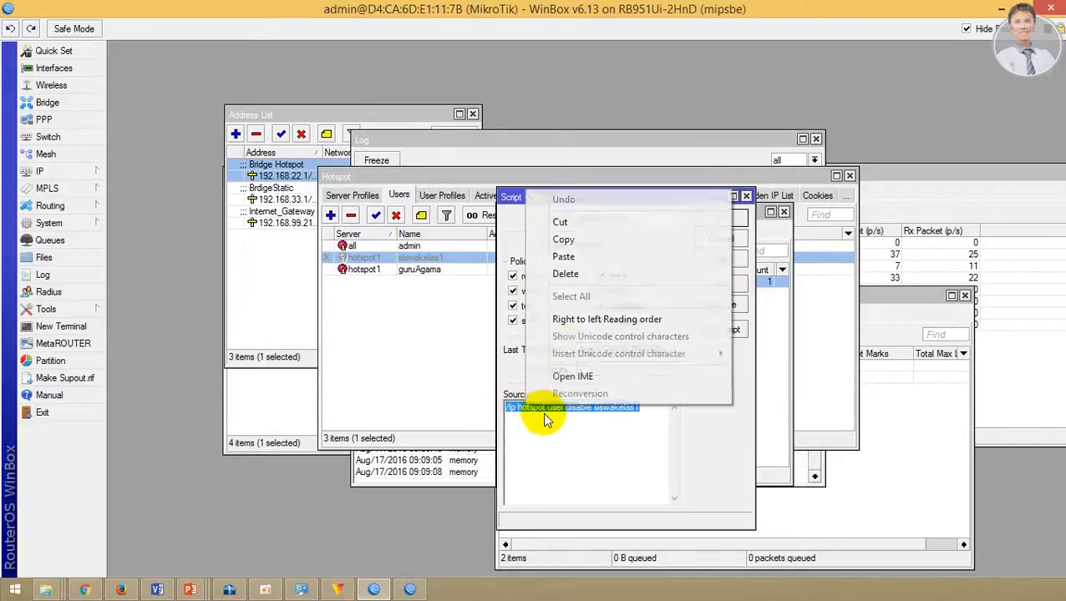
Step: Add script enablesiswa by pasting the disable command for siswakelas1 and changing it to enable
{"action": "left_click", "coordinate": [564, 239]}
{"action": "left_click", "coordinate": [701, 217]}
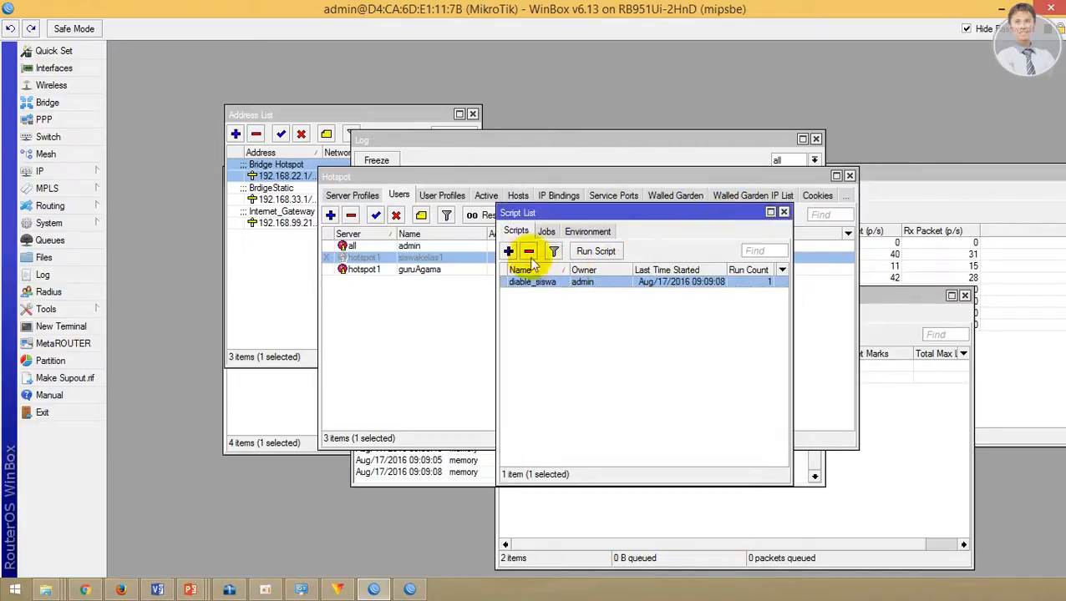
{"action": "left_click", "coordinate": [508, 250]}
{"action": "left_click", "coordinate": [580, 422]}
{"action": "right_click", "coordinate": [583, 422]}
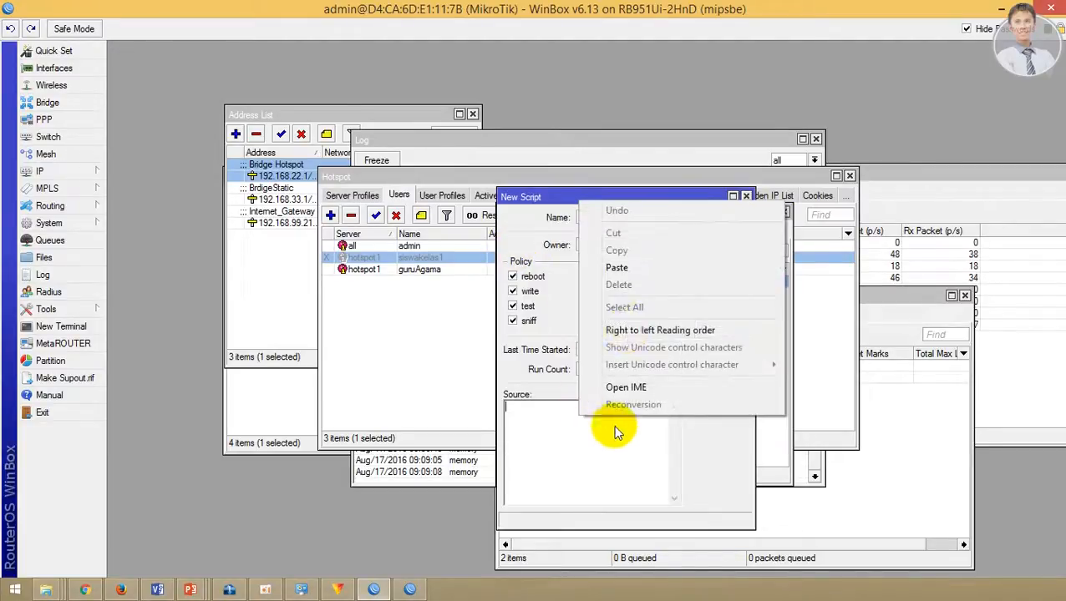
{"action": "left_click", "coordinate": [619, 270]}
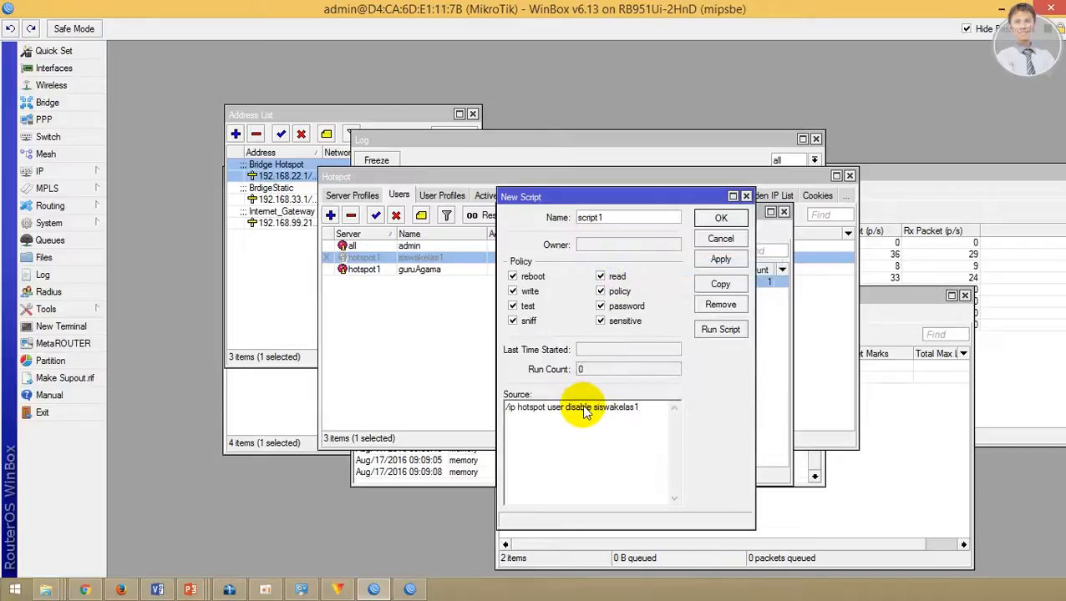
{"action": "key", "text": "BackSpace"}
{"action": "key", "text": "BackSpace"}
{"action": "key", "text": "BackSpace"}
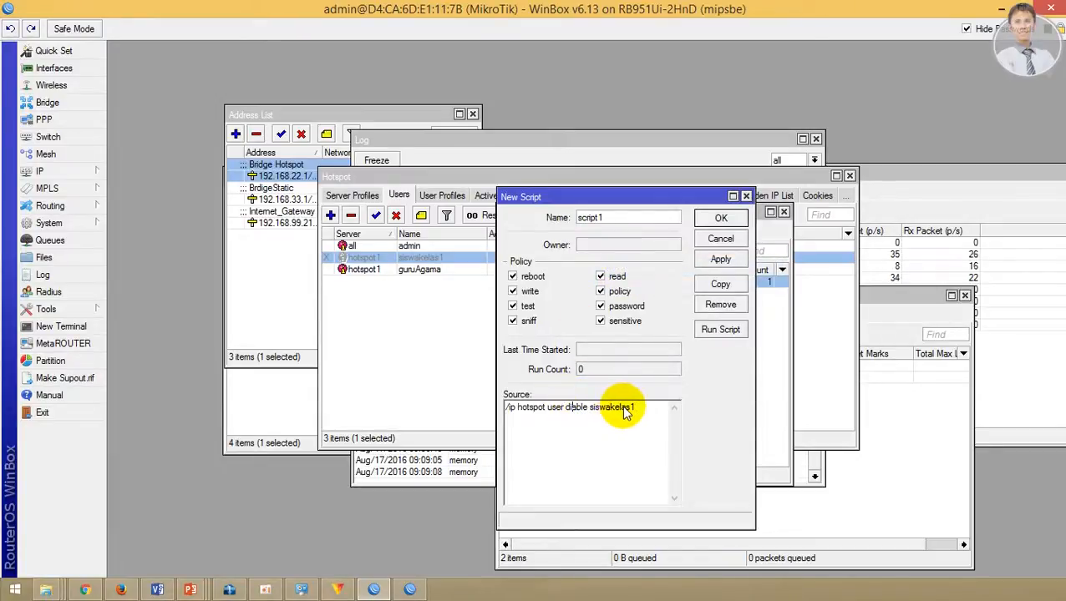
{"action": "type", "text": "e"}
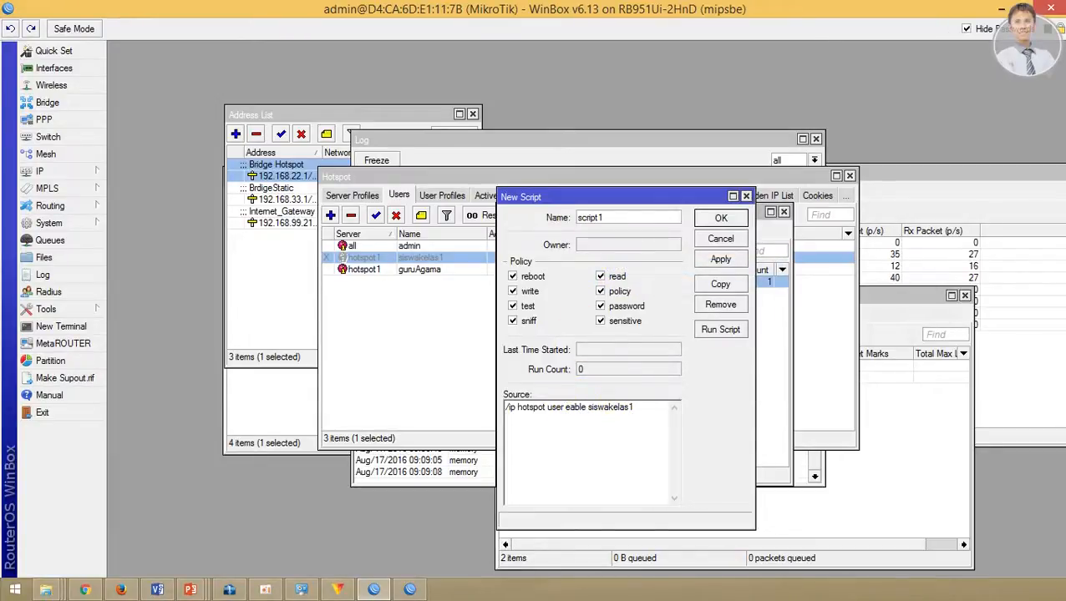
{"action": "type", "text": "n"}
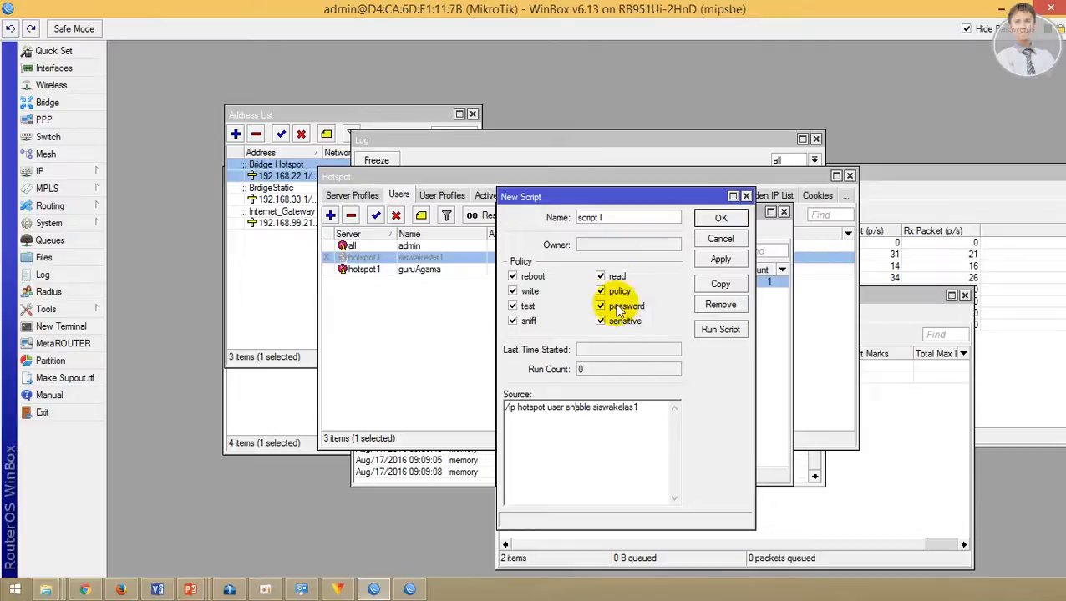
{"action": "double_click", "coordinate": [607, 217]}
{"action": "type", "text": "en"}
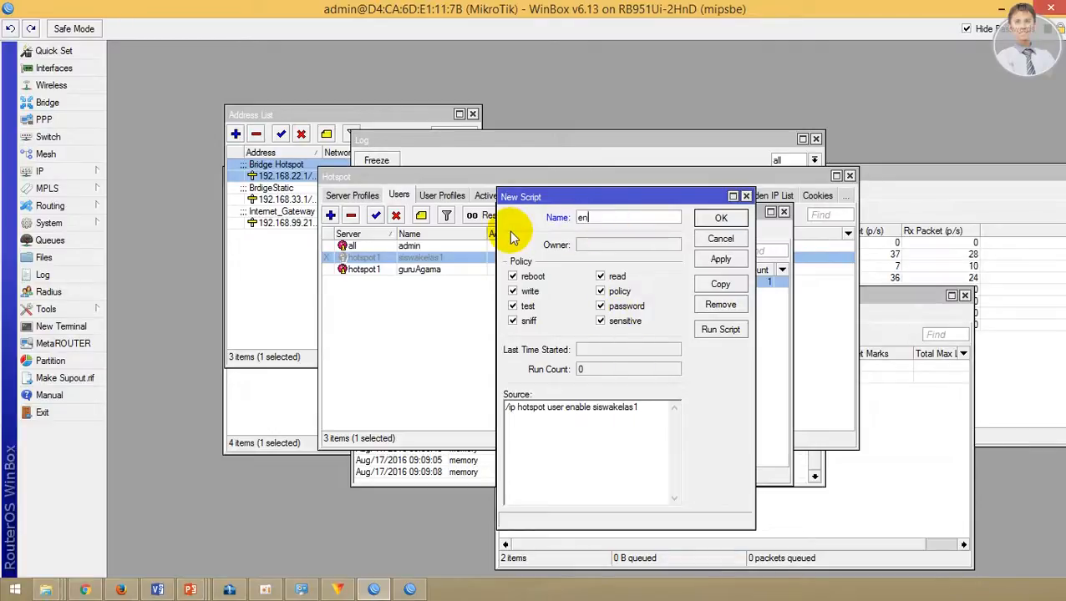
{"action": "type", "text": "able"}
{"action": "type", "text": "siswa"}
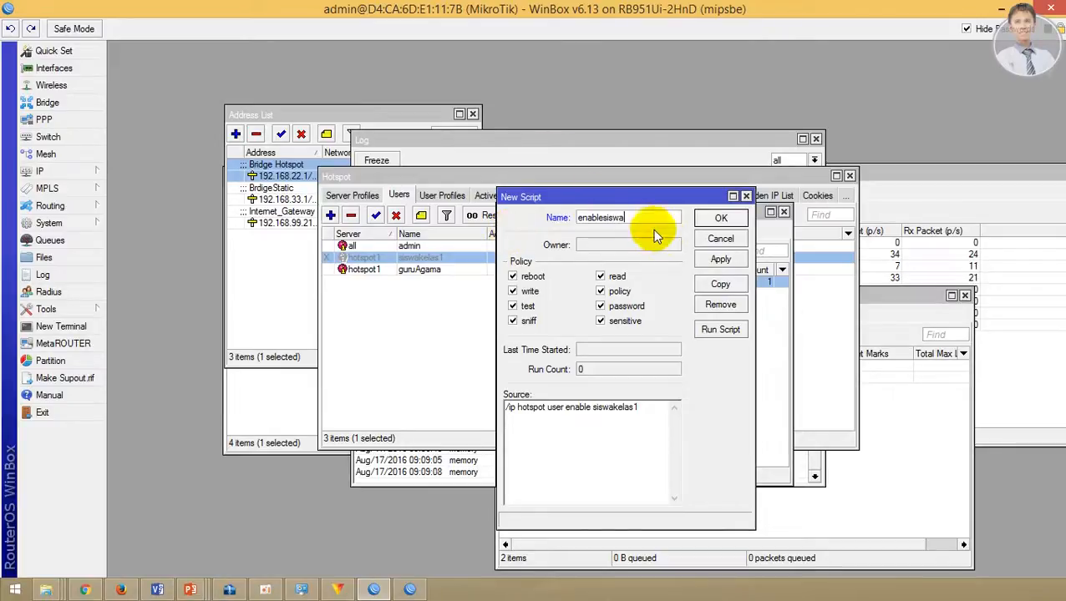
{"action": "left_click", "coordinate": [720, 218]}
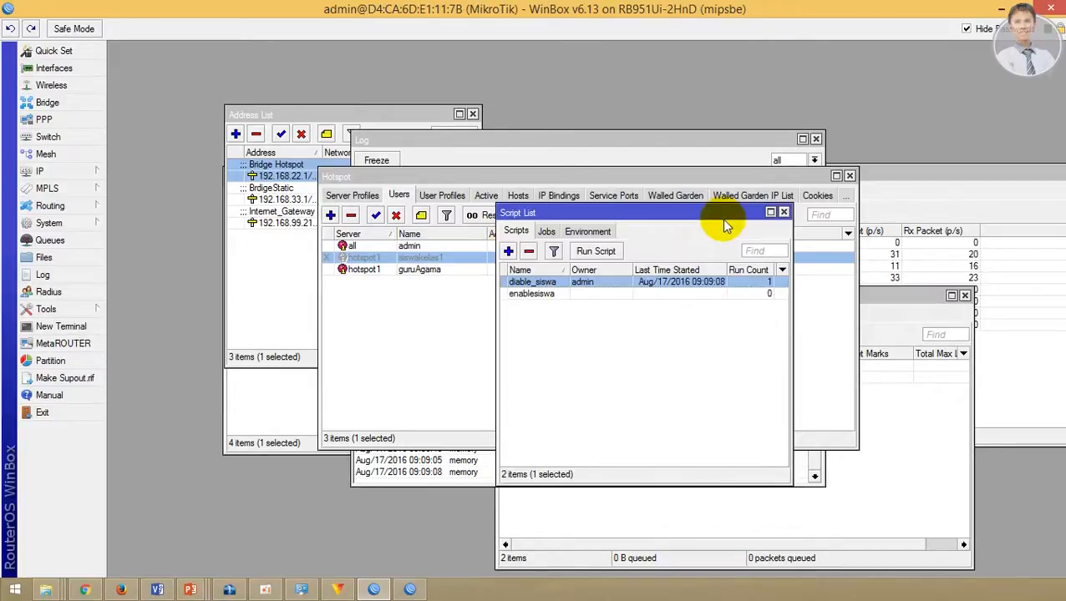
Step: Run enablesiswa from the Script List so hotspot user siswakelas1 is enabled again
{"action": "left_click", "coordinate": [581, 296]}
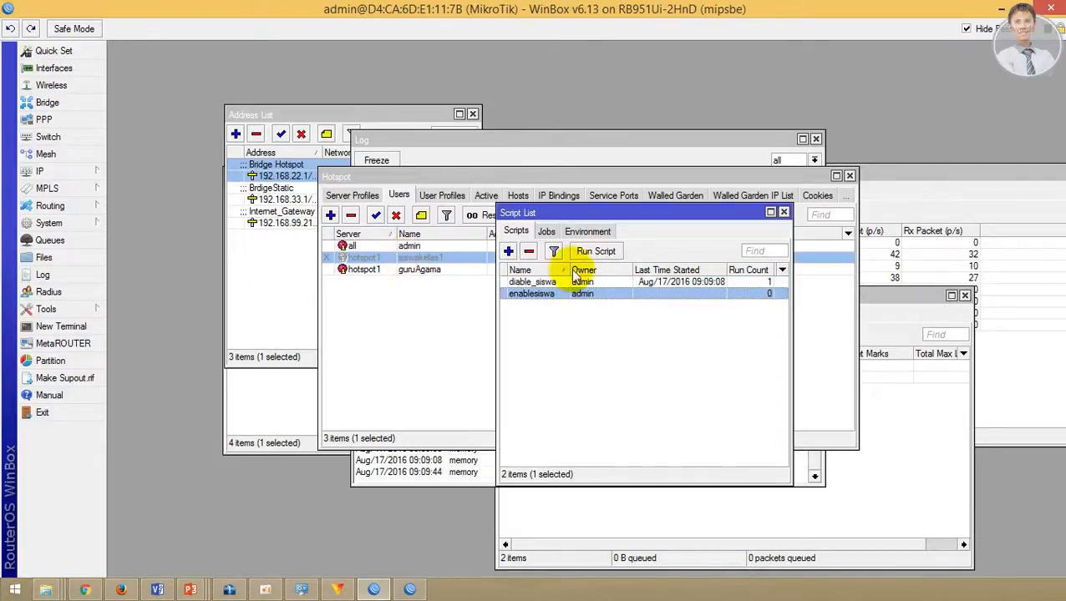
{"action": "left_click", "coordinate": [594, 252]}
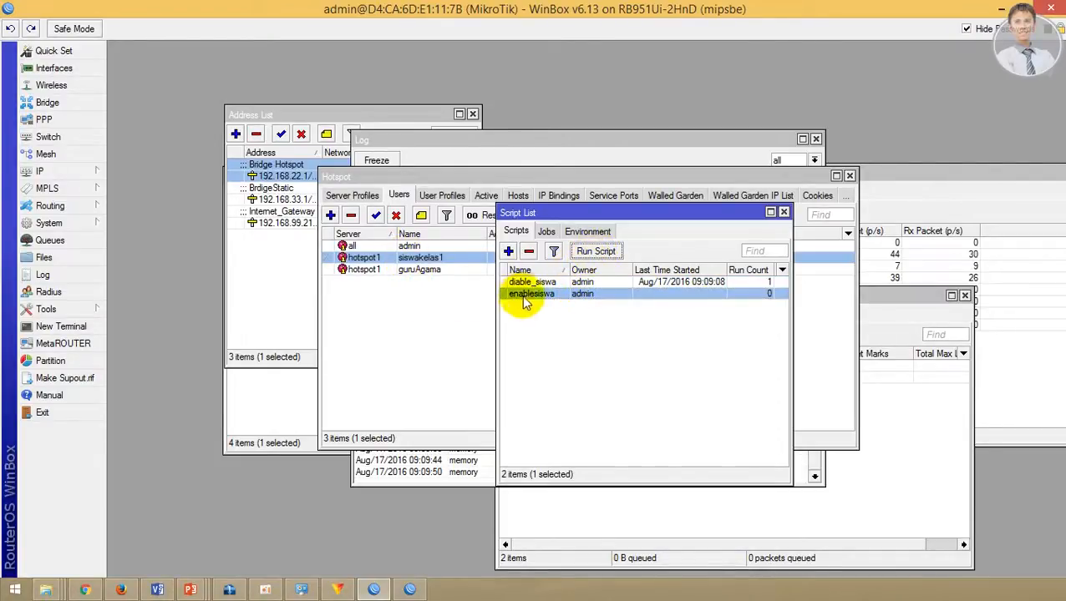
{"action": "left_click", "coordinate": [545, 284]}
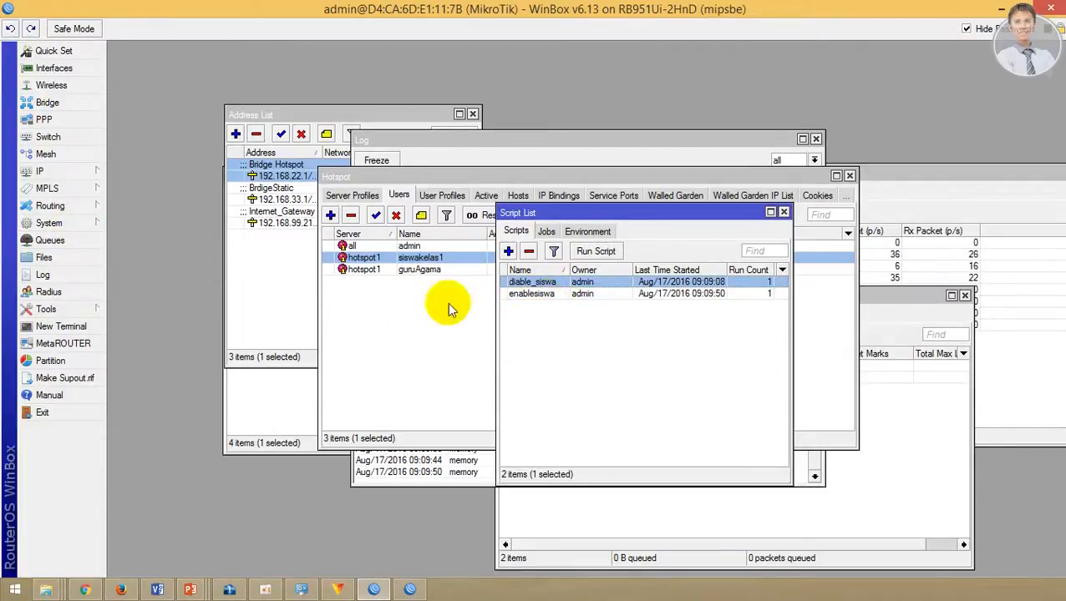
Step: Open System > Scheduler and start a new scheduled task named aktifSiswa
{"action": "left_click", "coordinate": [71, 223]}
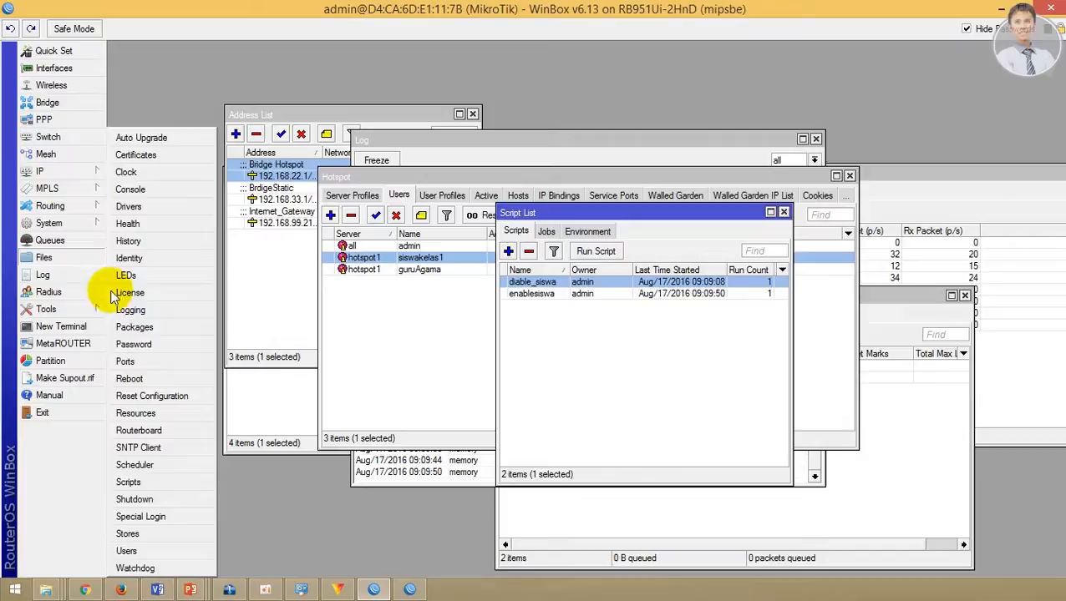
{"action": "left_click", "coordinate": [138, 464]}
{"action": "left_click_drag", "start_coordinate": [443, 187], "coordinate": [619, 330]}
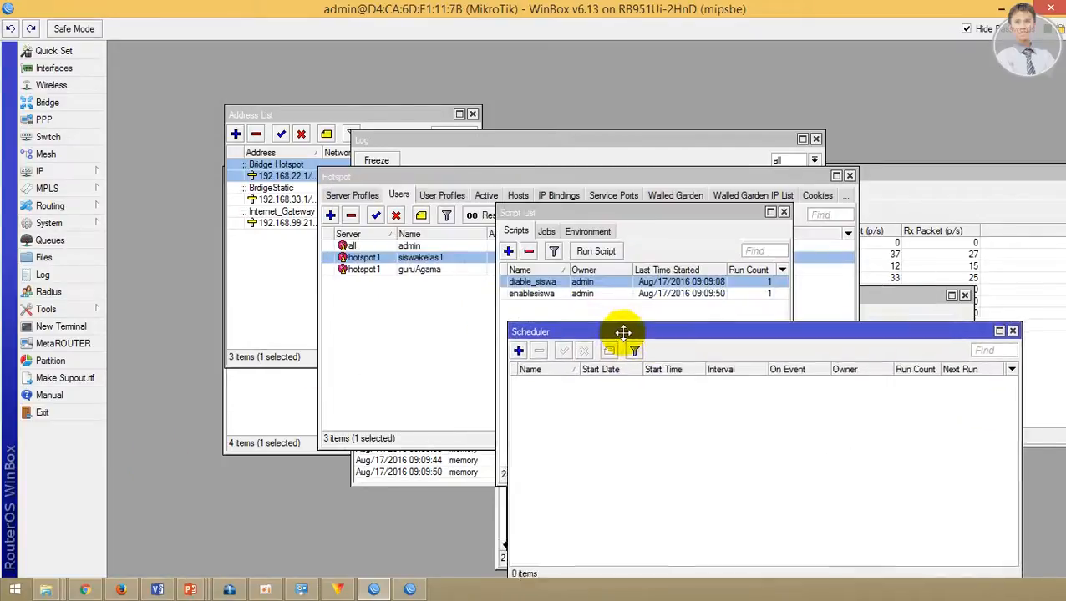
{"action": "left_click", "coordinate": [543, 346]}
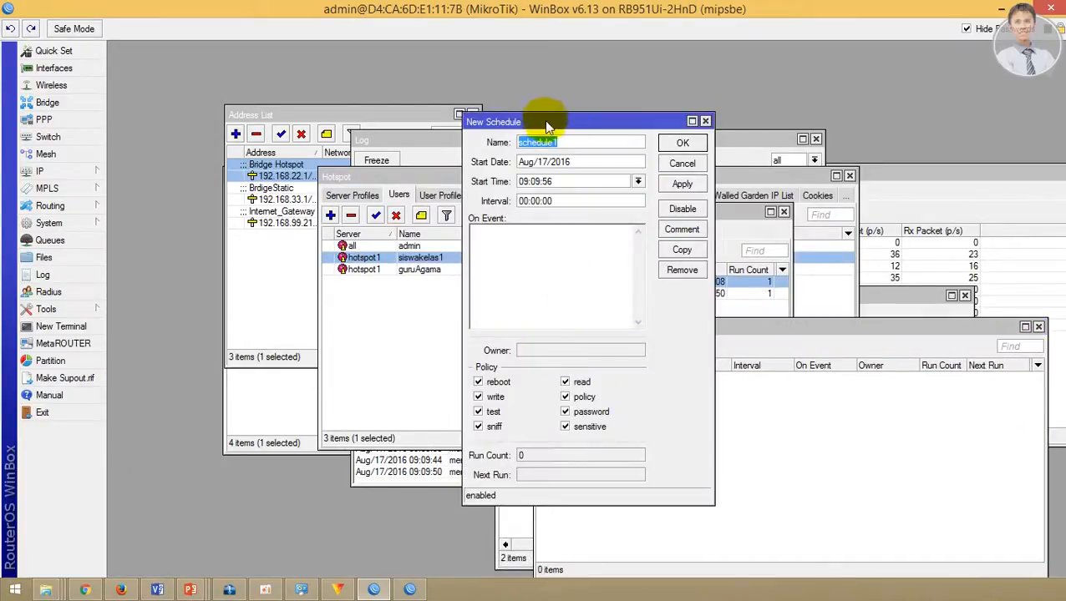
{"action": "left_click_drag", "start_coordinate": [544, 120], "coordinate": [756, 318]}
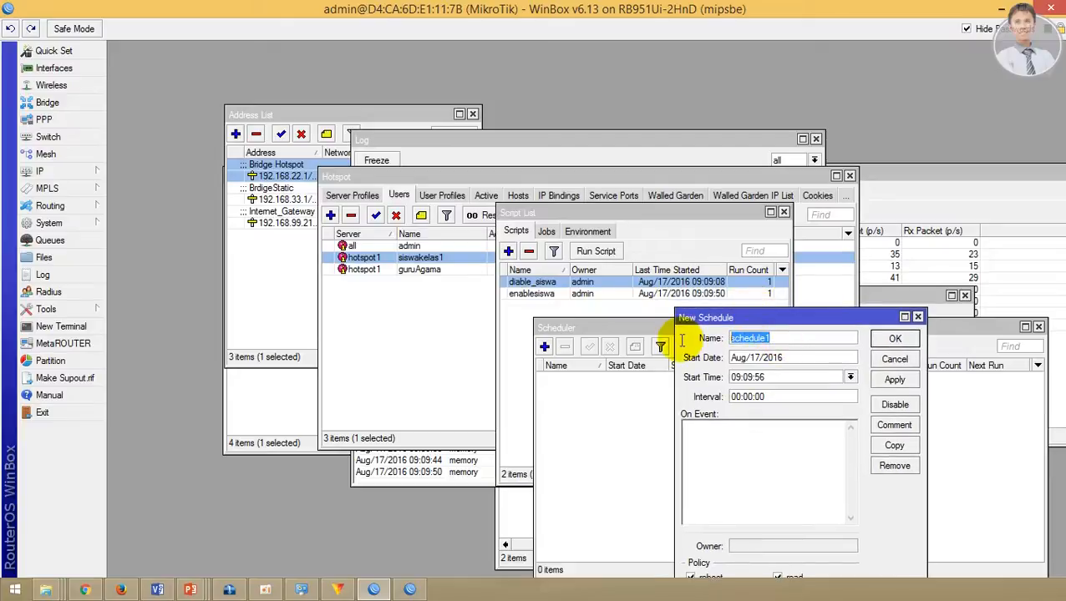
{"action": "key", "text": "Right"}
{"action": "key", "text": "Right"}
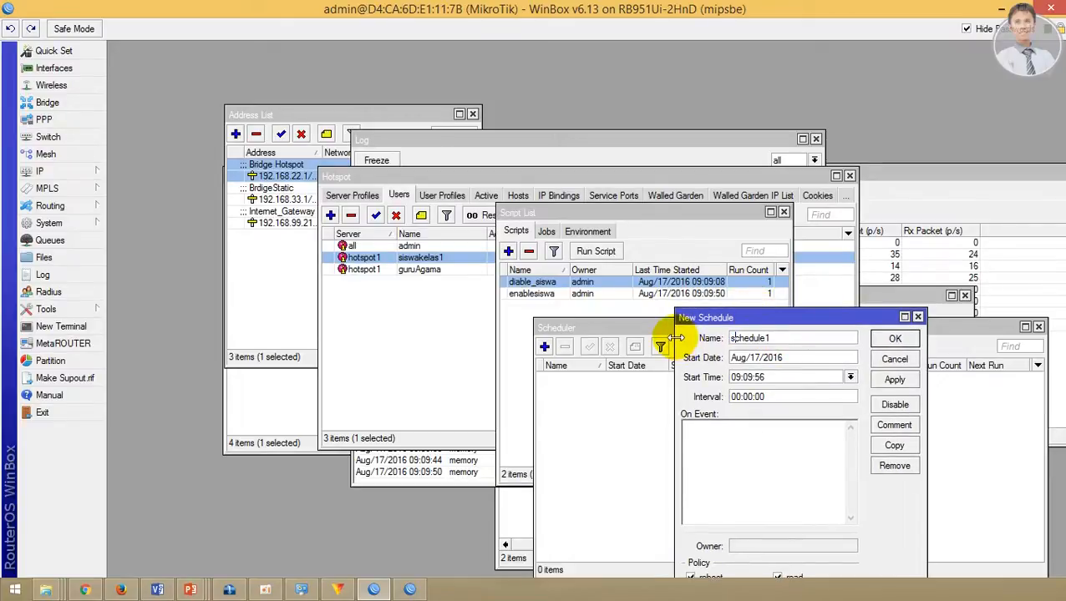
{"action": "key", "text": "Right"}
{"action": "key", "text": "Right"}
{"action": "key", "text": "Right"}
{"action": "key", "text": "Right"}
{"action": "key", "text": "Right"}
{"action": "key", "text": "shift+Home"}
{"action": "type", "text": "aktifSiswa"}
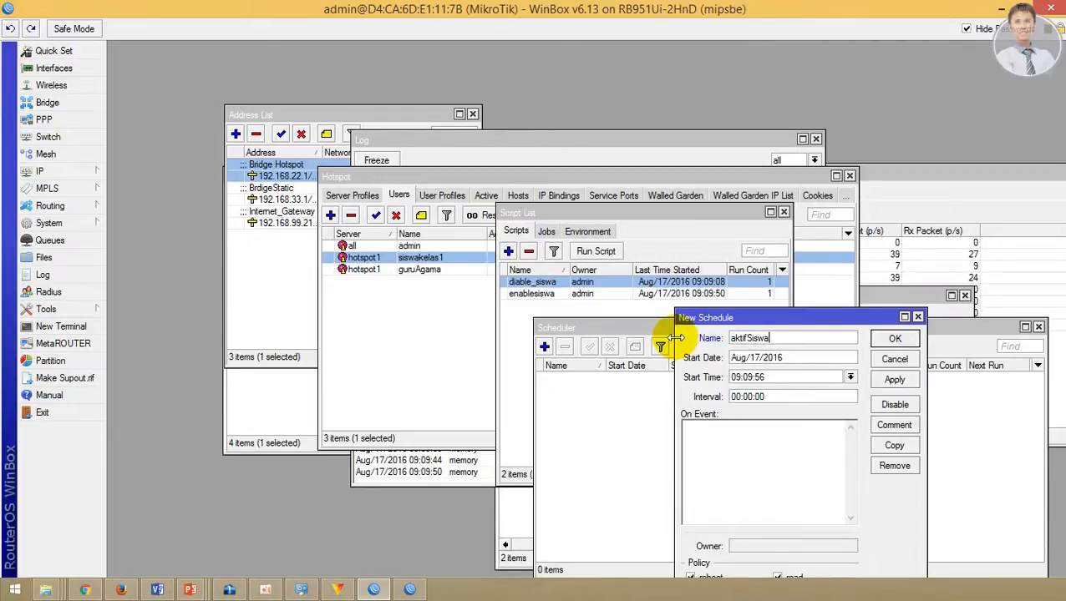
Step: Set the aktifSiswa start time to 14:00:00 and its interval to 1d
{"action": "left_click", "coordinate": [738, 377]}
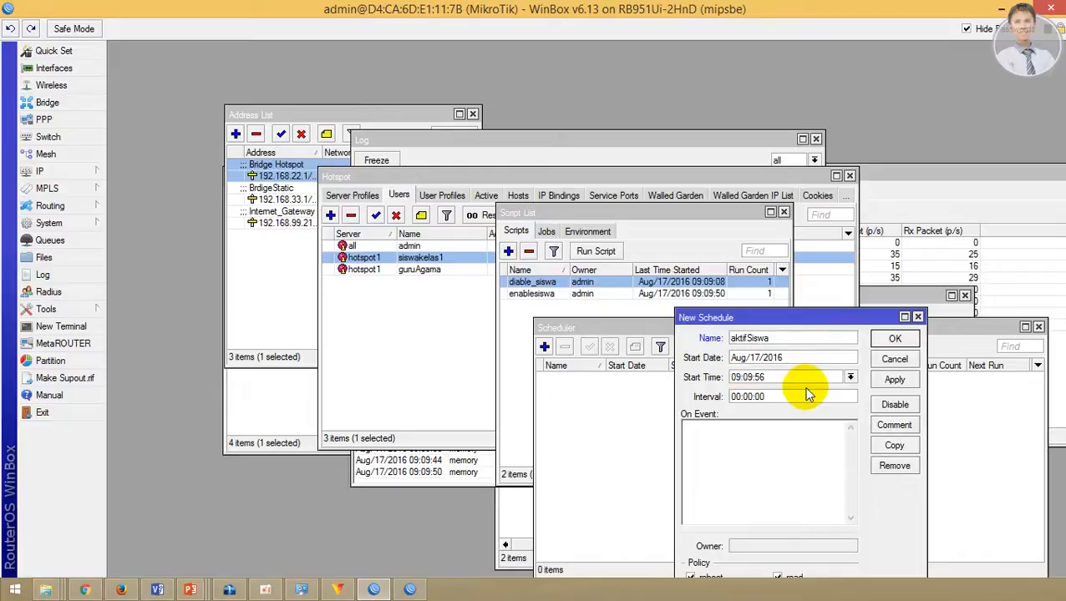
{"action": "key", "text": "BackSpace"}
{"action": "key", "text": "BackSpace"}
{"action": "type", "text": "10"}
{"action": "key", "text": "Down"}
{"action": "key", "text": "Down"}
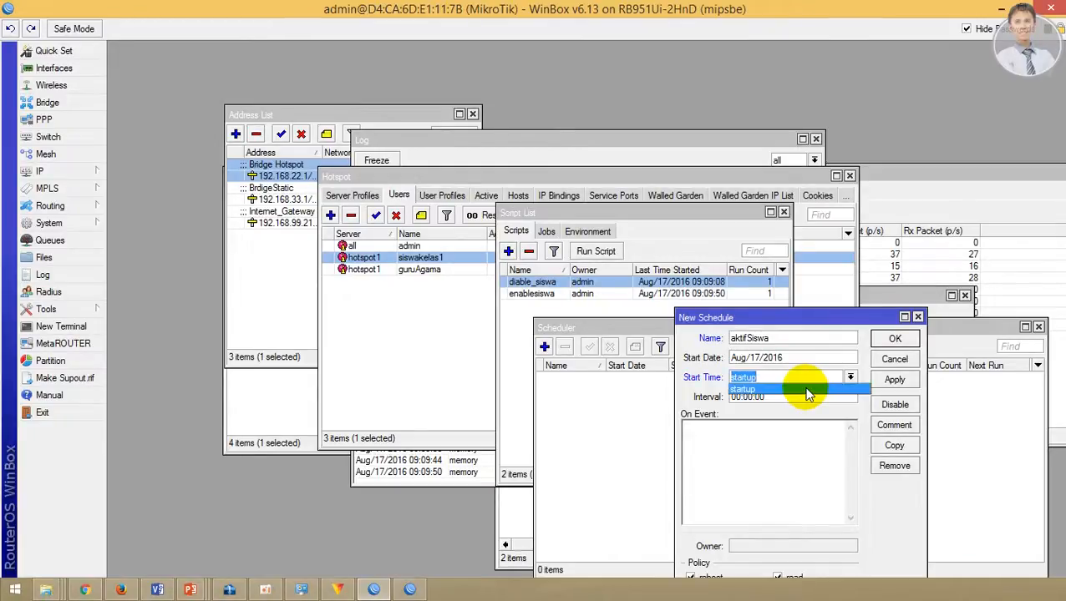
{"action": "type", "text": "14:00:00"}
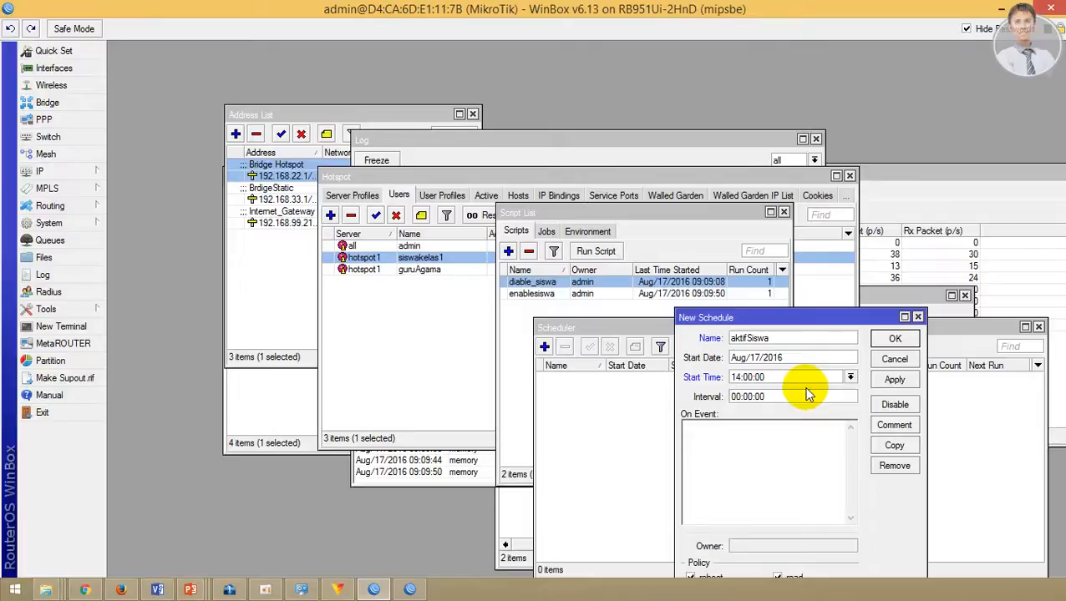
{"action": "left_click", "coordinate": [732, 397]}
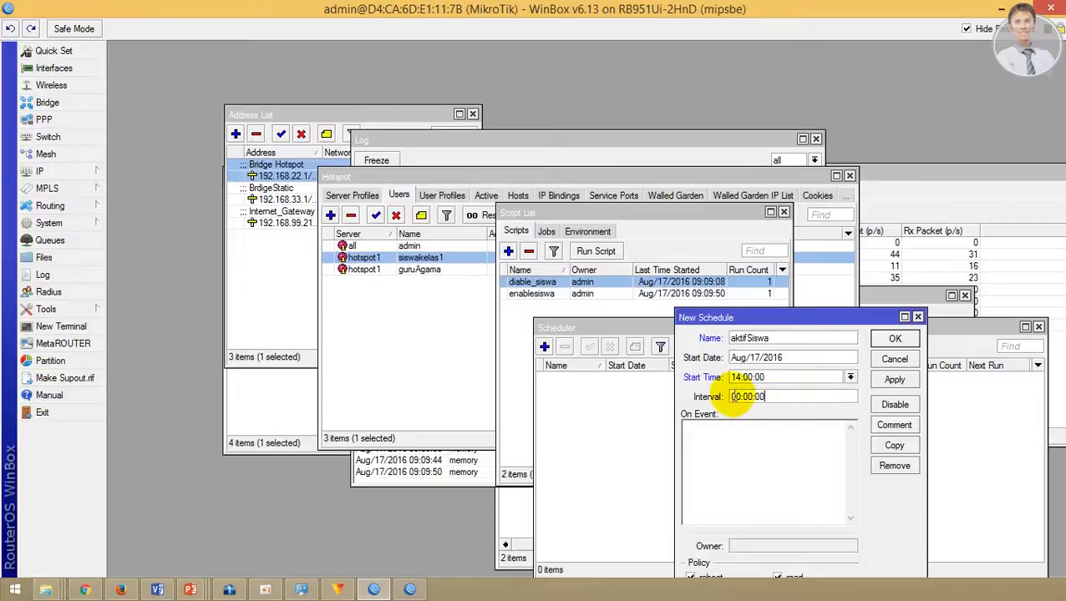
{"action": "left_click_drag", "start_coordinate": [777, 397], "coordinate": [708, 401]}
{"action": "left_click", "coordinate": [746, 398]}
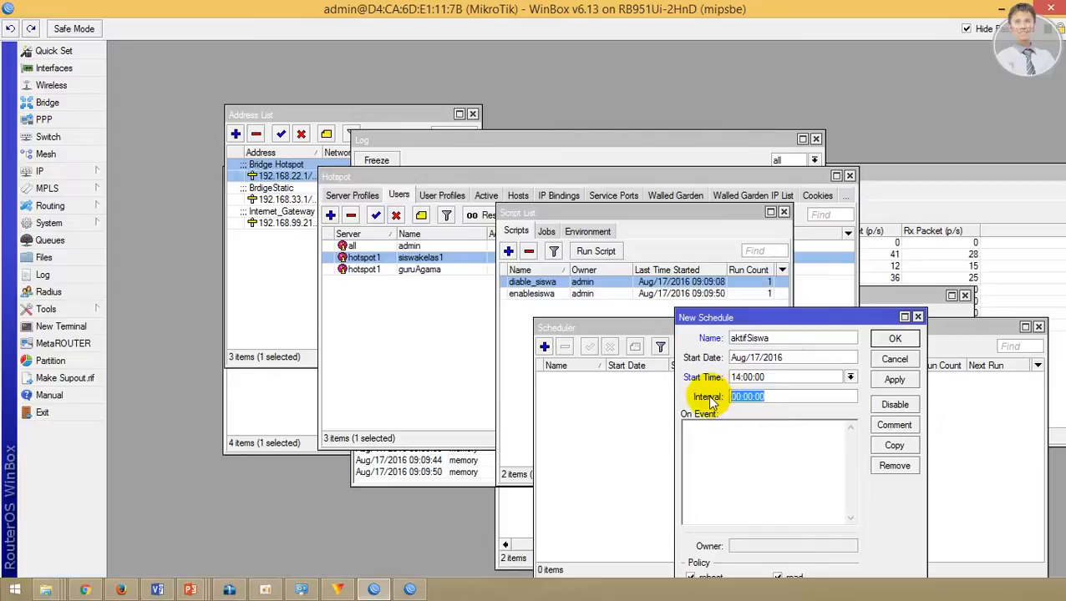
{"action": "key", "text": "Home"}
{"action": "type", "text": "1d"}
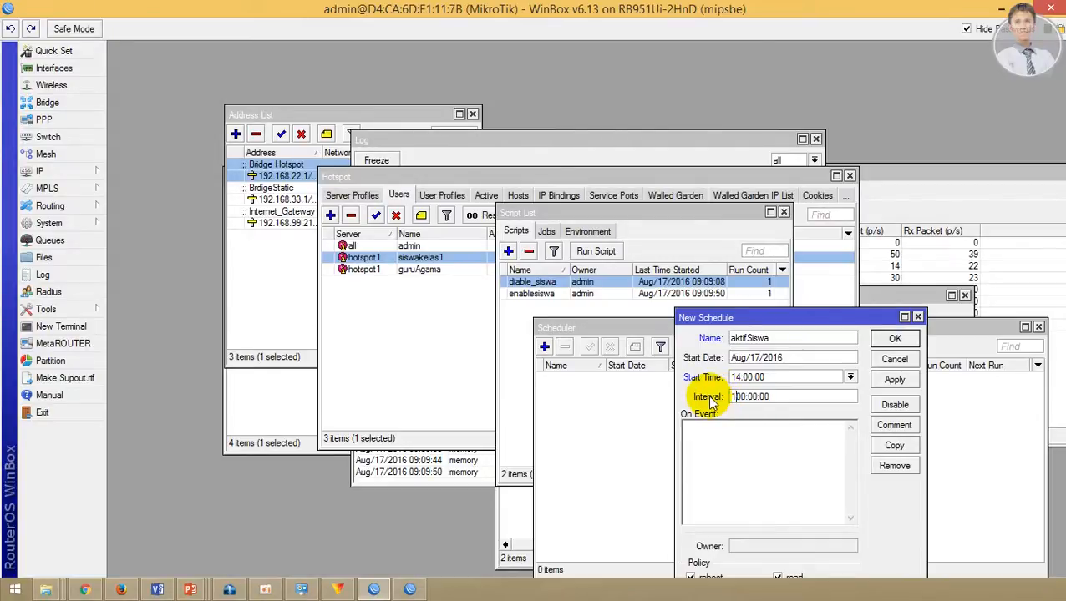
Step: Set the On Event script to enablesiswa and save the aktifSiswa schedule
{"action": "left_click", "coordinate": [720, 435]}
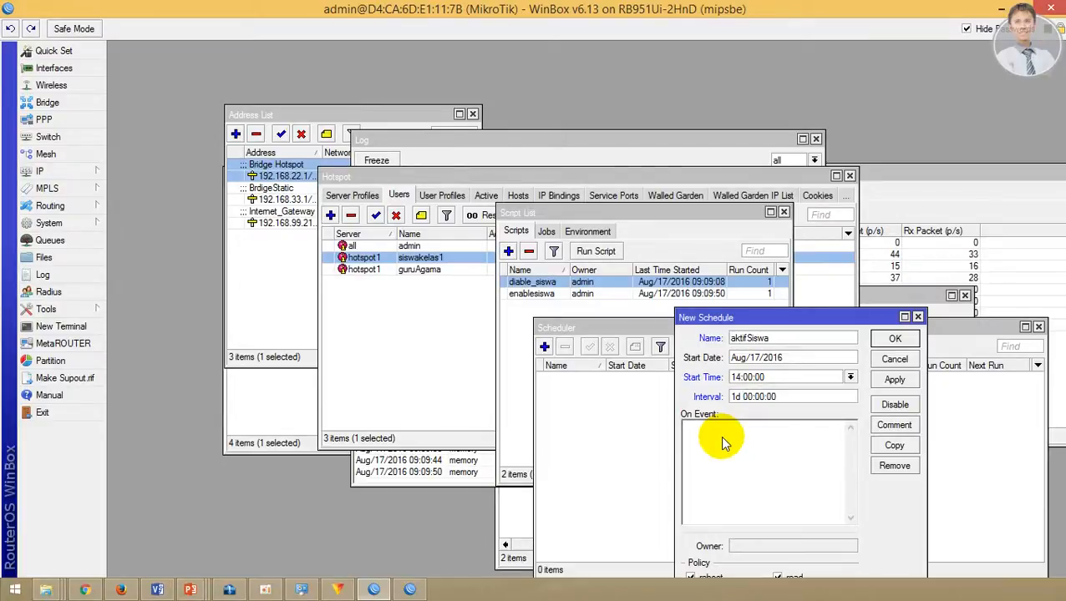
{"action": "type", "text": "enable"}
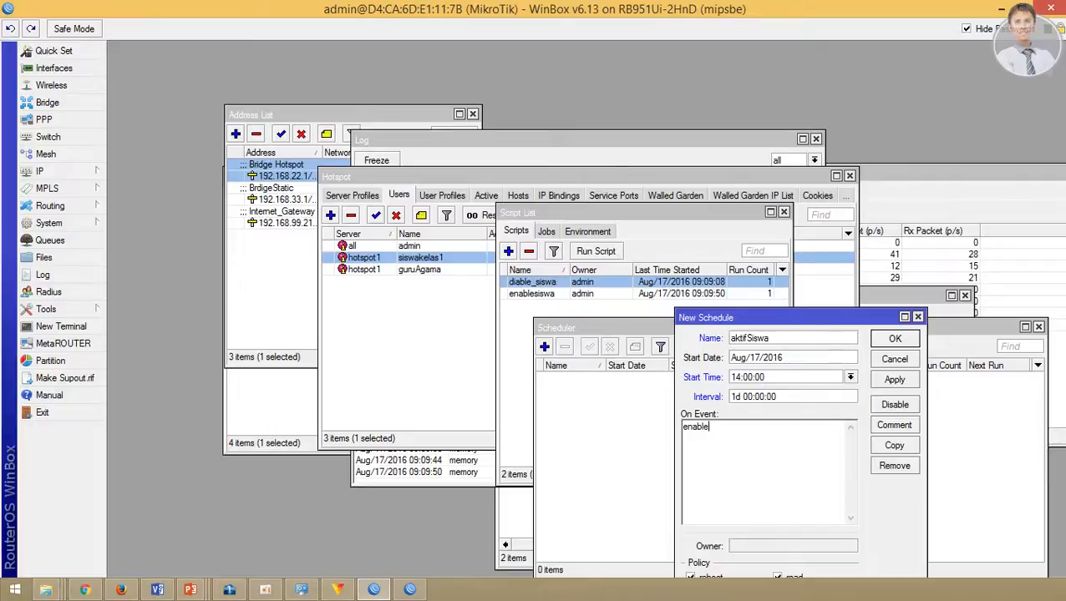
{"action": "type", "text": "siswa"}
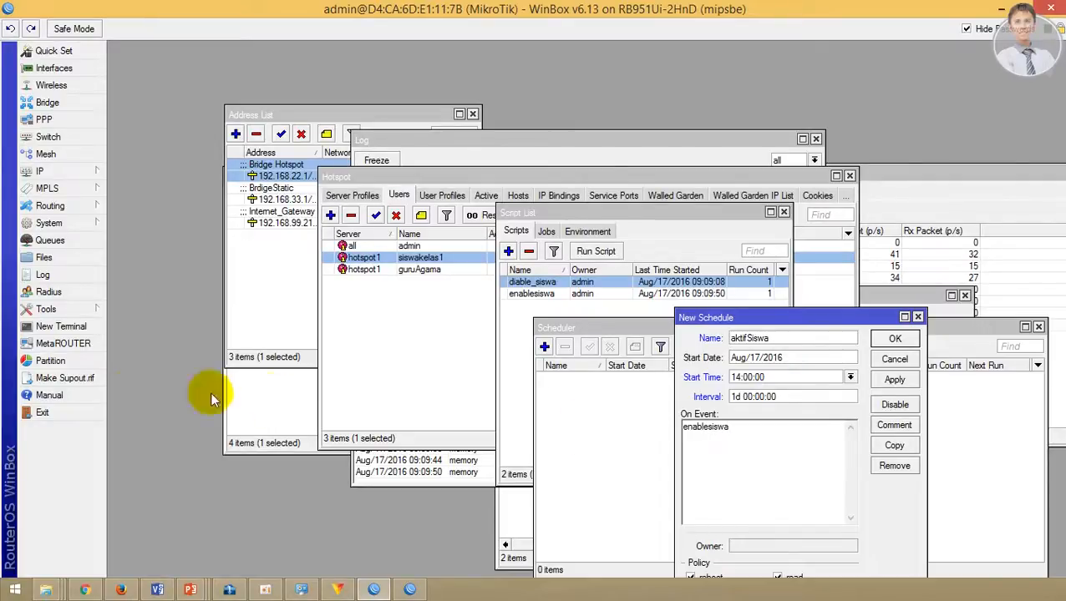
{"action": "key", "text": "alt+Tab"}
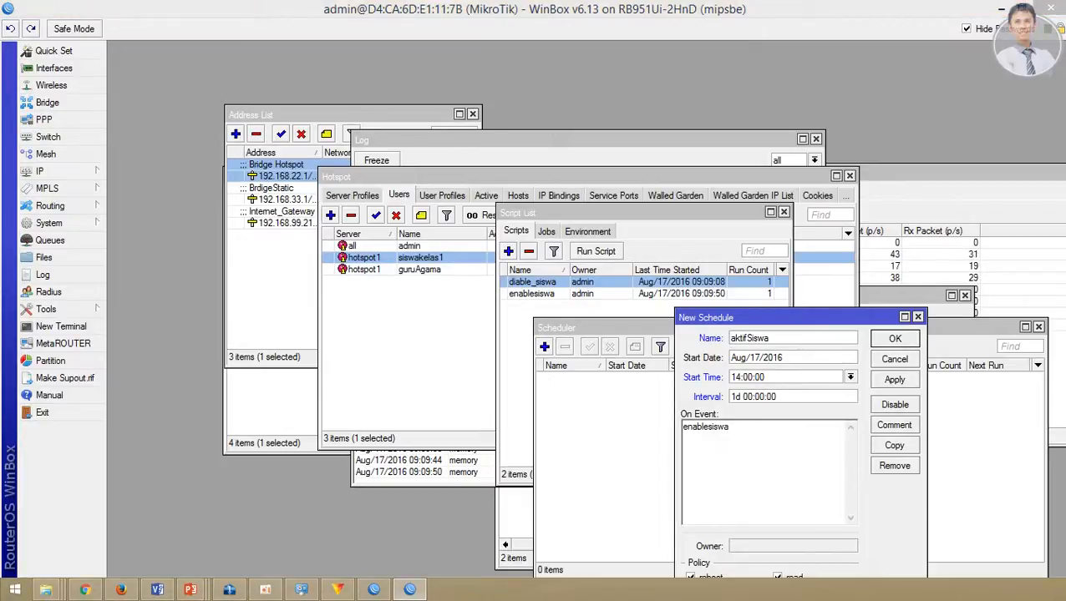
{"action": "left_click", "coordinate": [789, 443]}
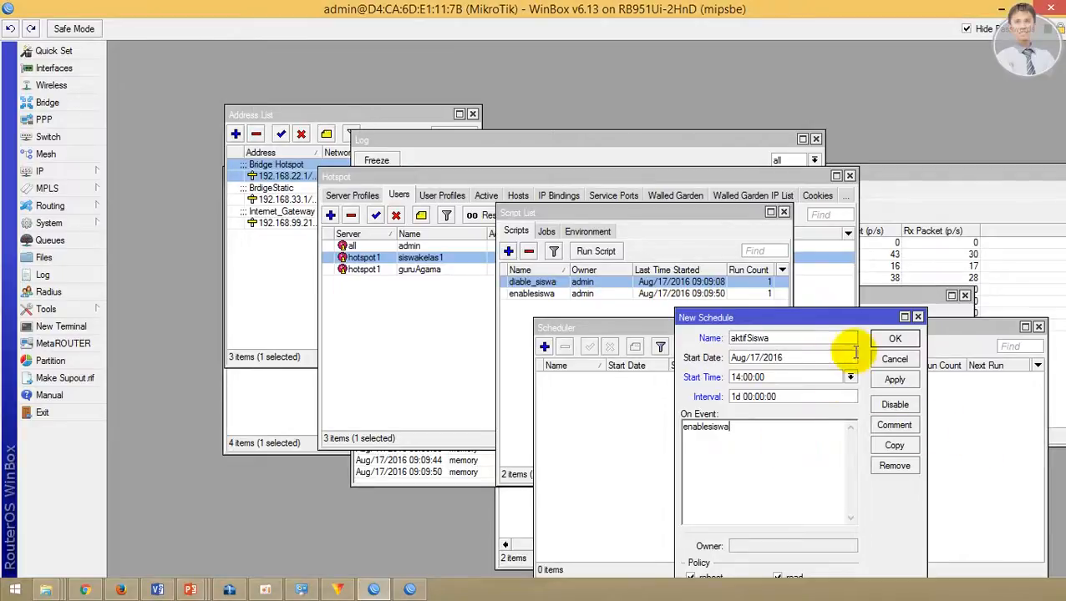
{"action": "left_click", "coordinate": [884, 338]}
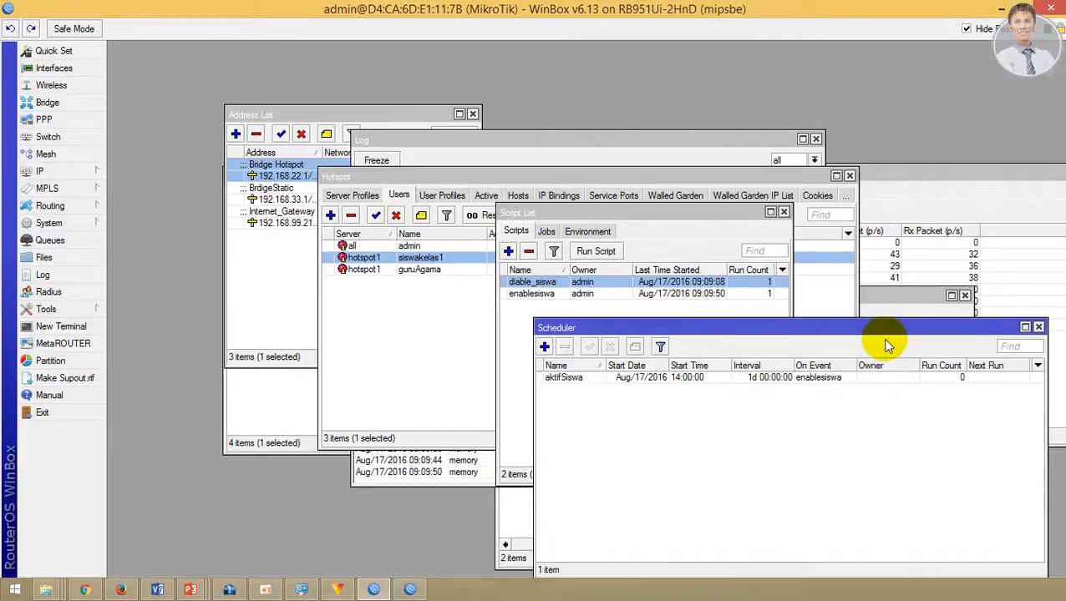
Step: Add a scheduled task named nonaktifSiswa with start time 07:30:00
{"action": "left_click", "coordinate": [546, 349]}
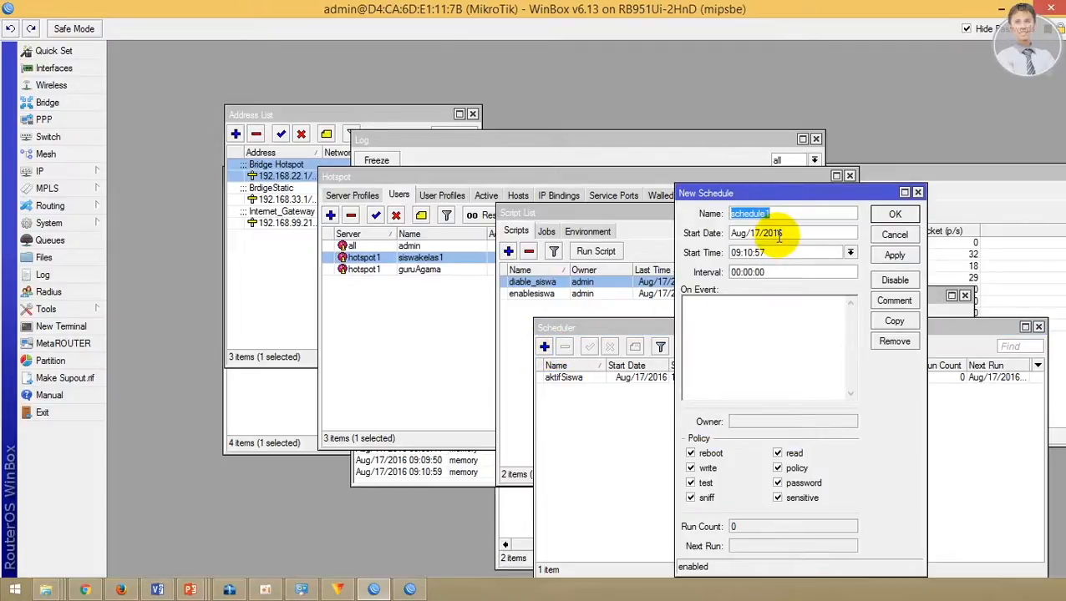
{"action": "type", "text": "non"}
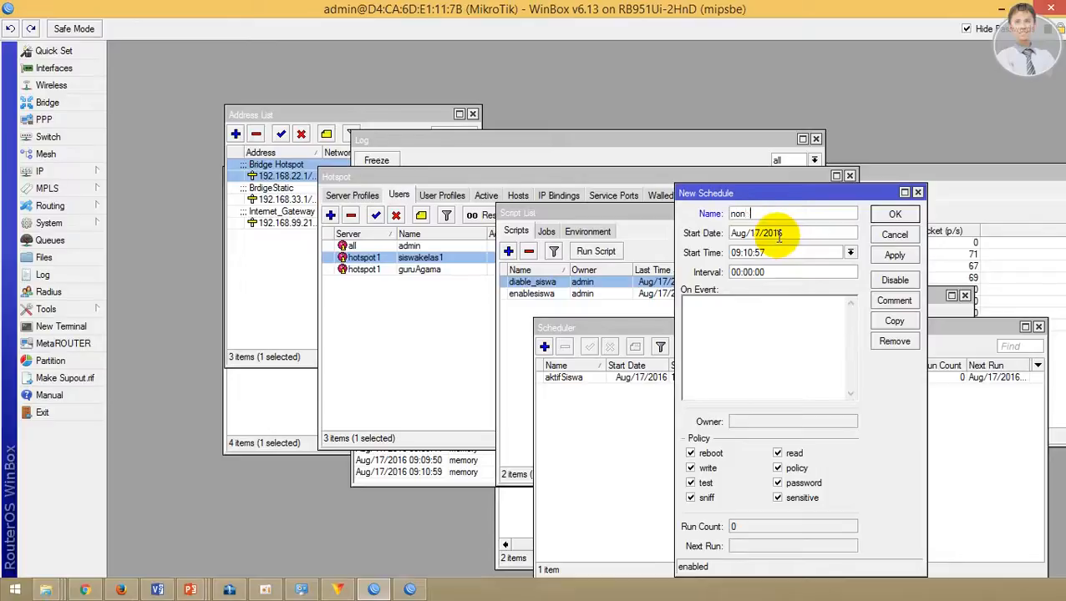
{"action": "type", "text": "aktif"}
{"action": "type", "text": "Ss"}
{"action": "type", "text": "swa"}
{"action": "double_click", "coordinate": [732, 254]}
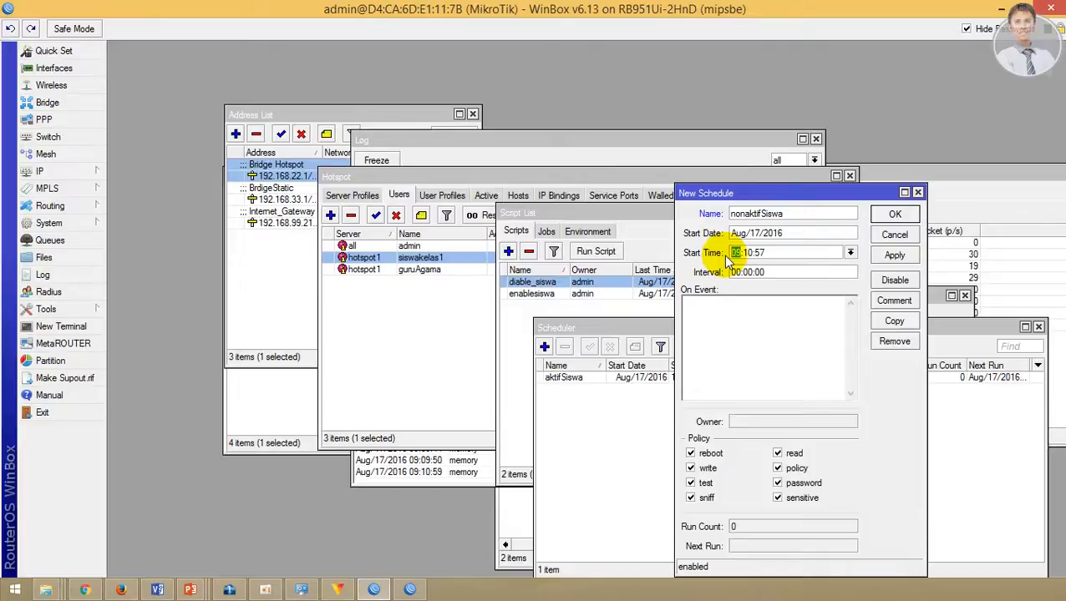
{"action": "type", "text": "17"}
{"action": "key", "text": "BackSpace"}
{"action": "key", "text": "BackSpace"}
{"action": "type", "text": "07"}
{"action": "key", "text": "Delete"}
{"action": "key", "text": "Delete"}
{"action": "type", "text": "30"}
{"action": "key", "text": "Right"}
{"action": "key", "text": "Delete"}
{"action": "key", "text": "Delete"}
{"action": "type", "text": "00"}
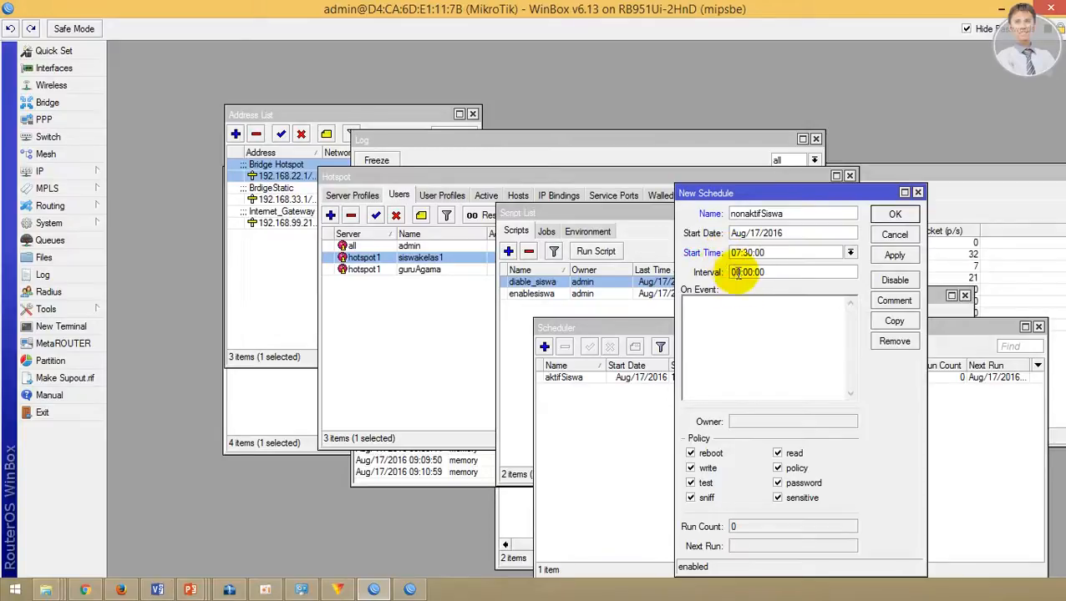
Step: Give nonaktifSiswa a 1d interval, set its On Event to diable_siswa, and save it
{"action": "left_click", "coordinate": [734, 272]}
{"action": "type", "text": "1d"}
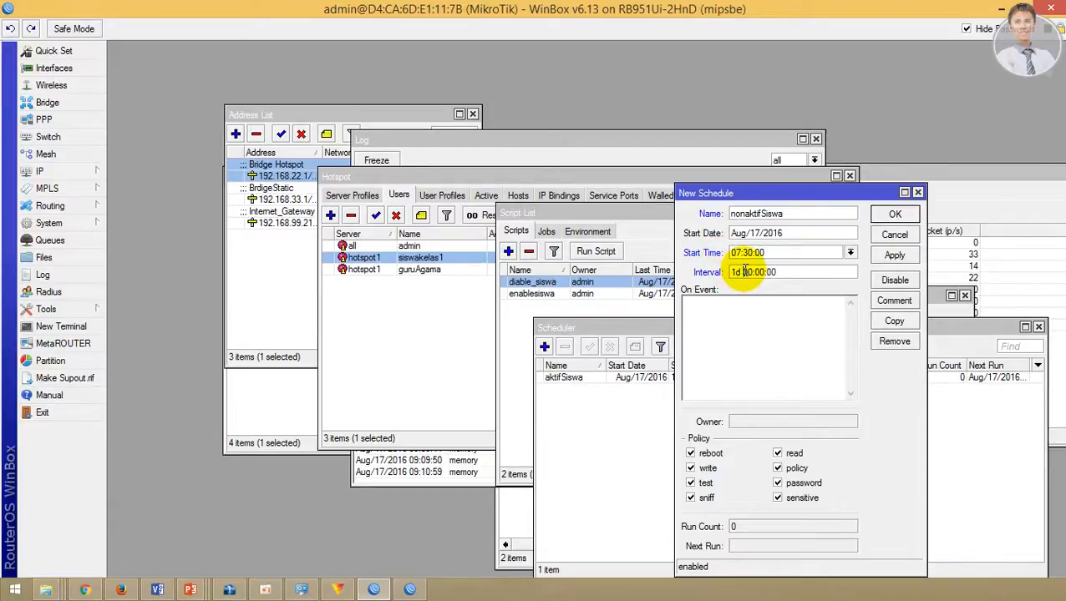
{"action": "left_click", "coordinate": [750, 321]}
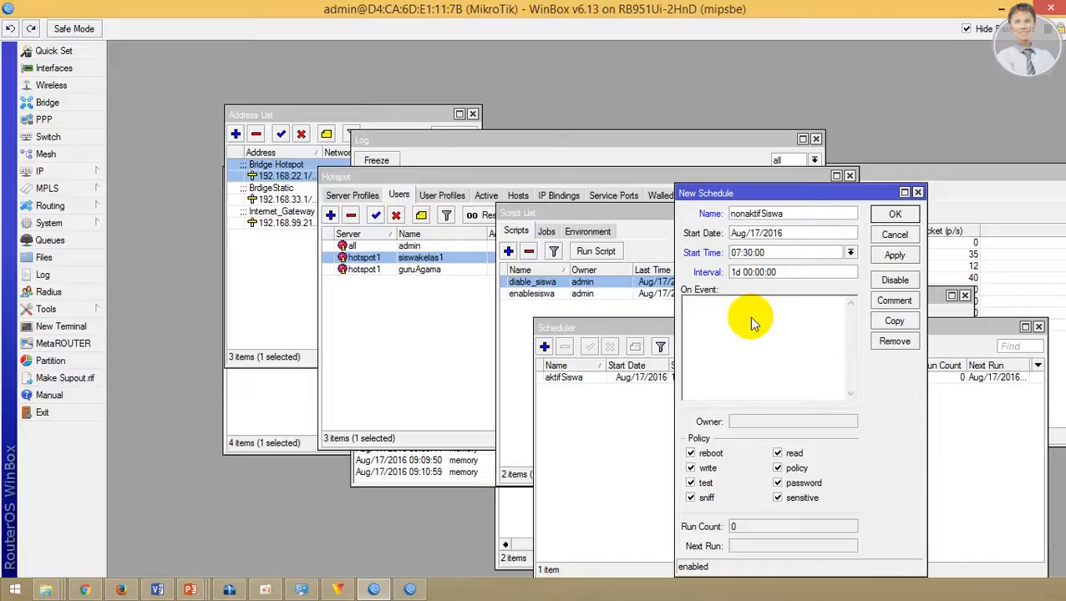
{"action": "type", "text": "diable"}
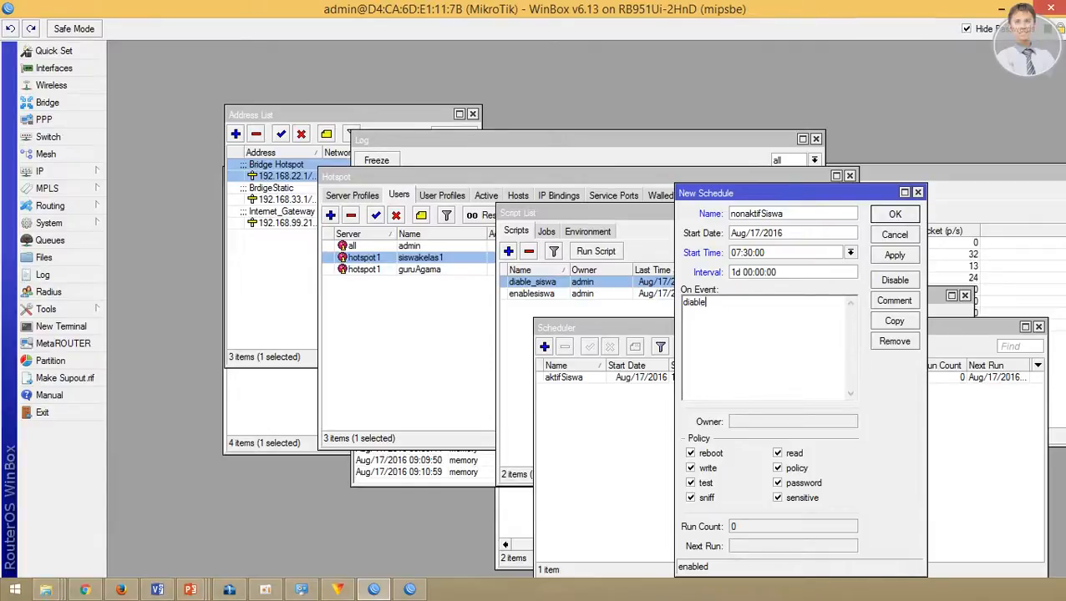
{"action": "type", "text": "_siswa"}
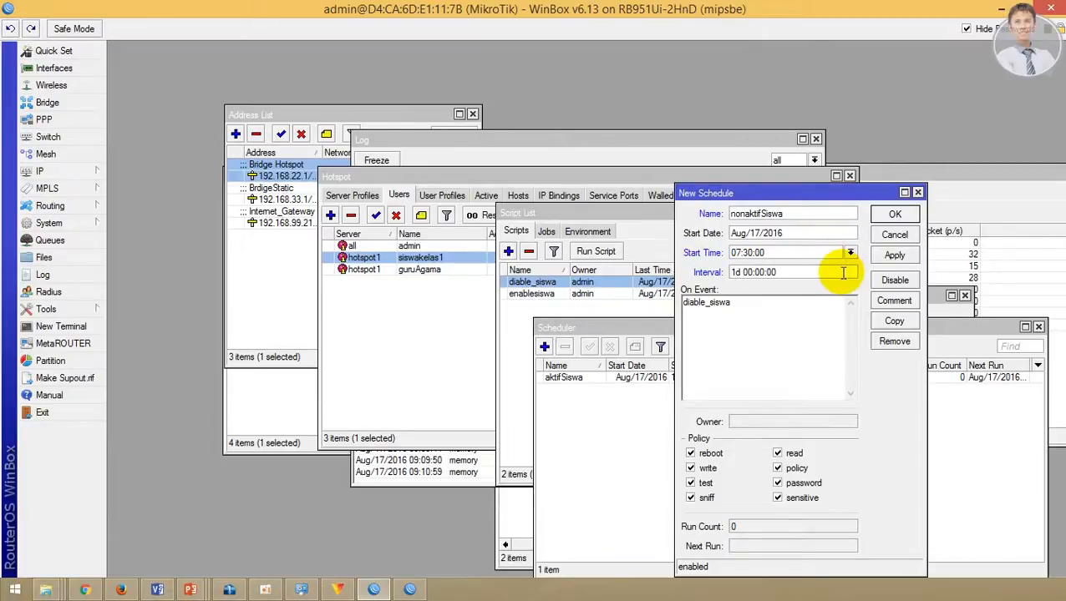
{"action": "left_click", "coordinate": [894, 214]}
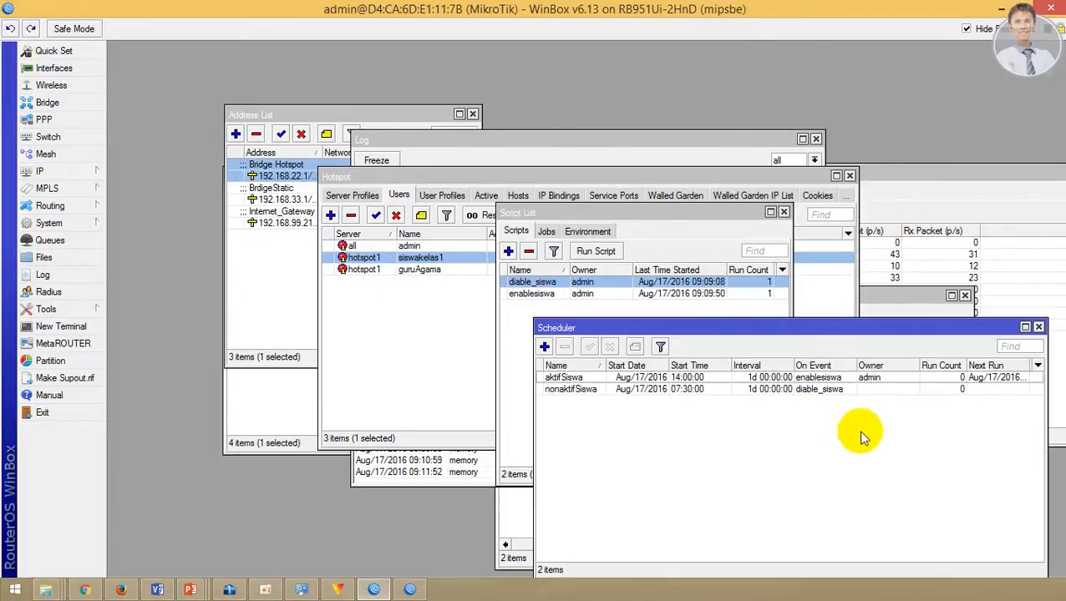
{"action": "left_click", "coordinate": [883, 392]}
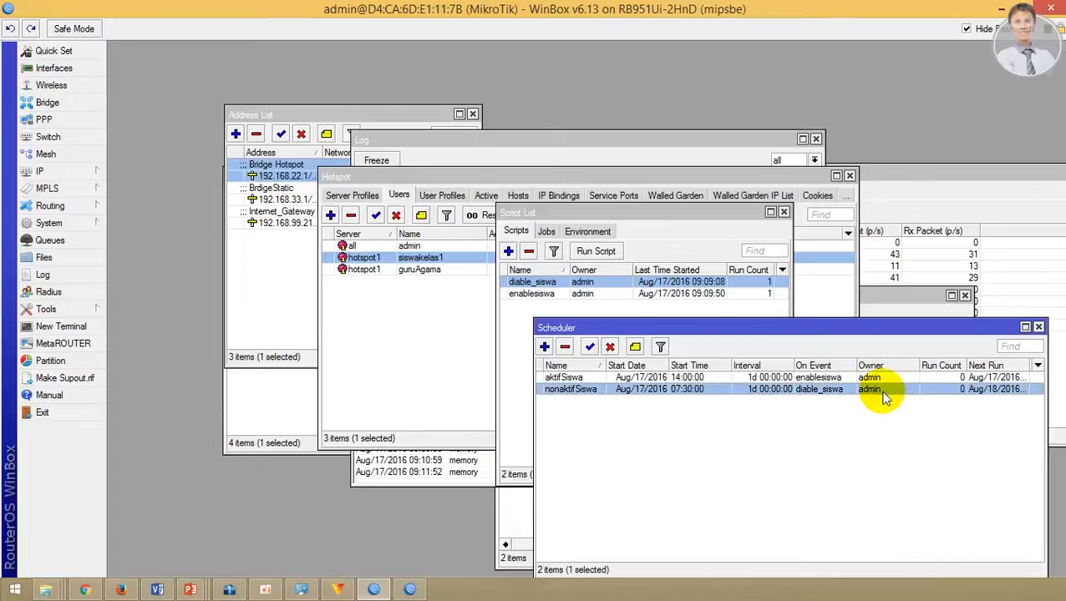
{"action": "left_click", "coordinate": [566, 378]}
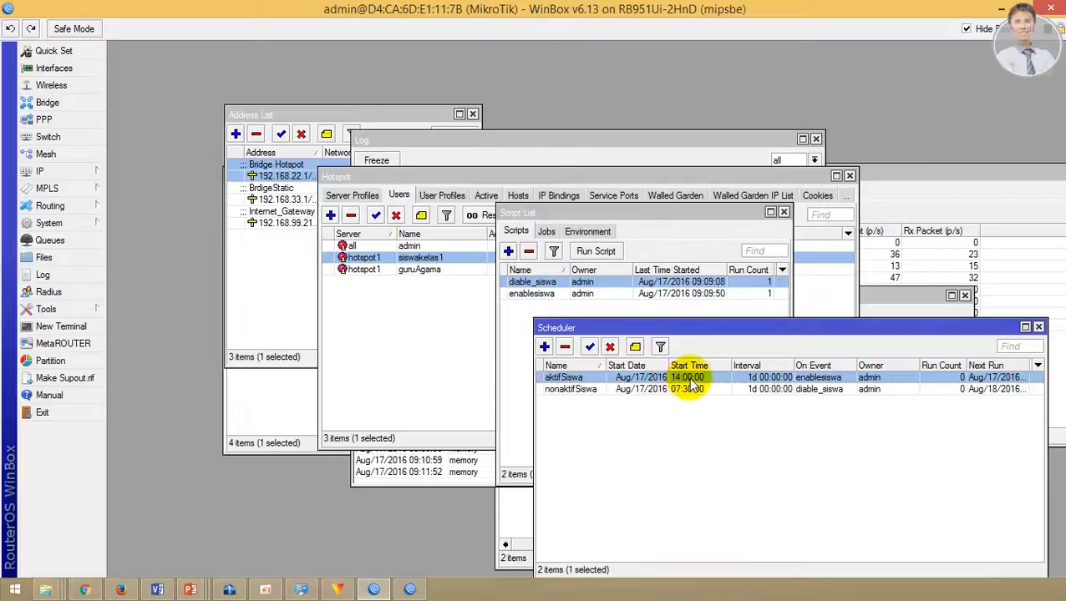
{"action": "left_click", "coordinate": [635, 391]}
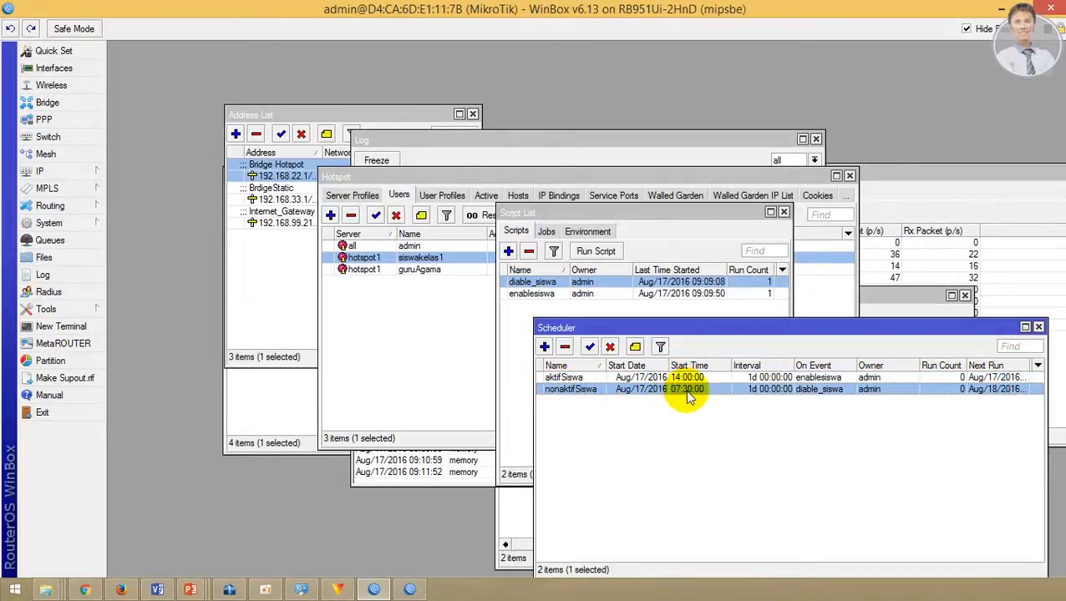
{"action": "left_click", "coordinate": [579, 407]}
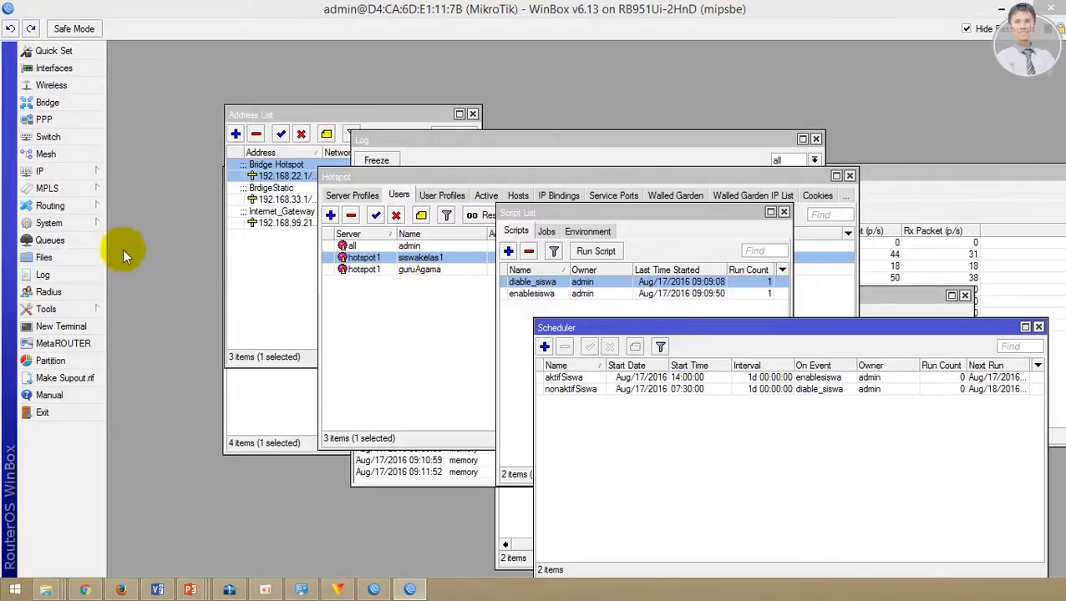
Step: Open the router's User List and view the admin user's details without changes
{"action": "left_click", "coordinate": [88, 229]}
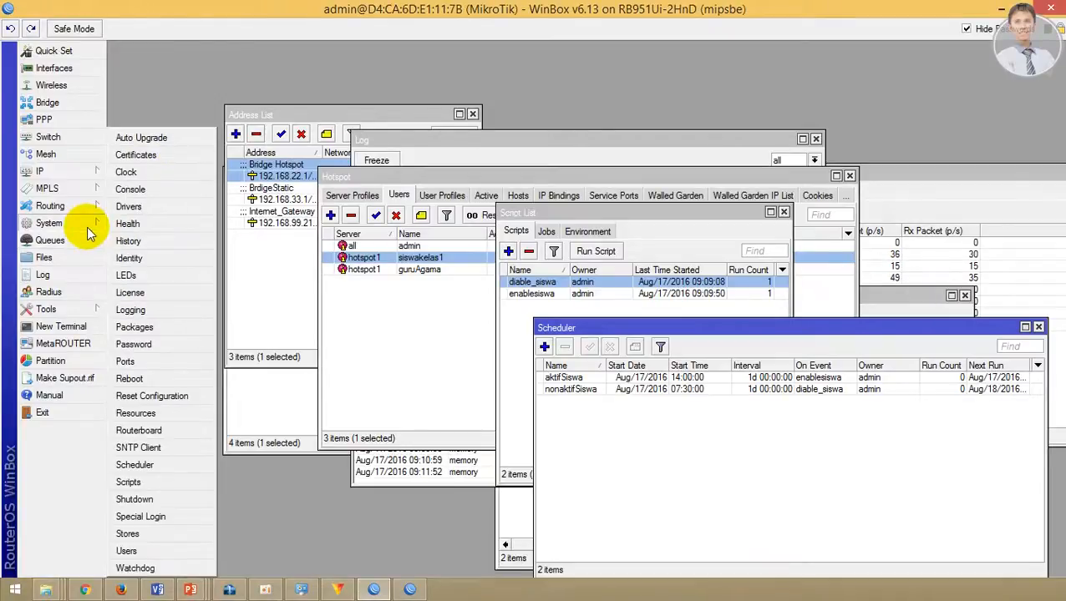
{"action": "left_click", "coordinate": [144, 551]}
{"action": "left_click", "coordinate": [403, 262]}
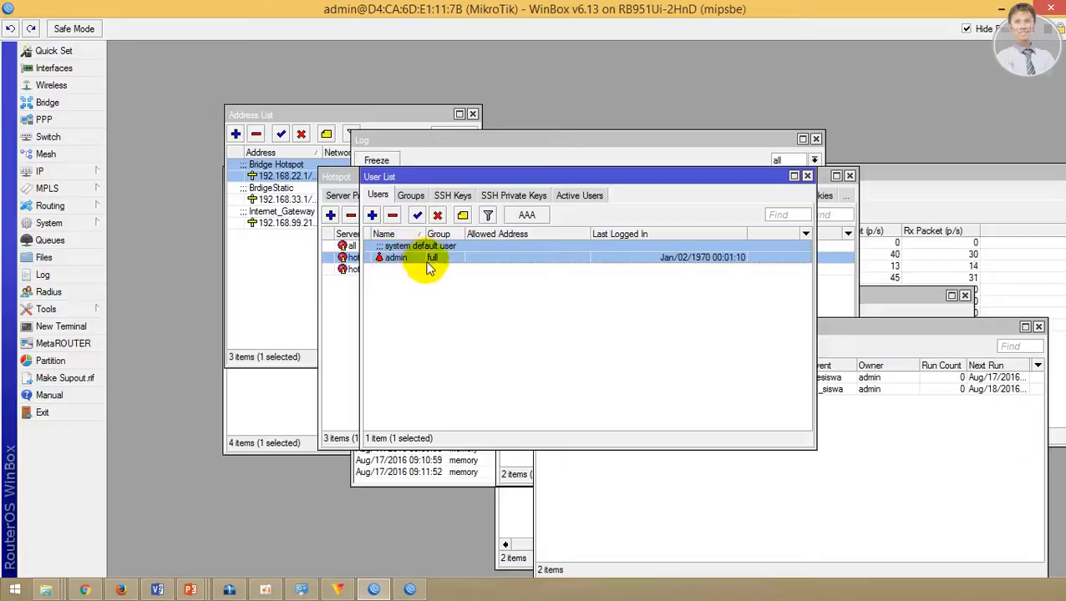
{"action": "double_click", "coordinate": [434, 263]}
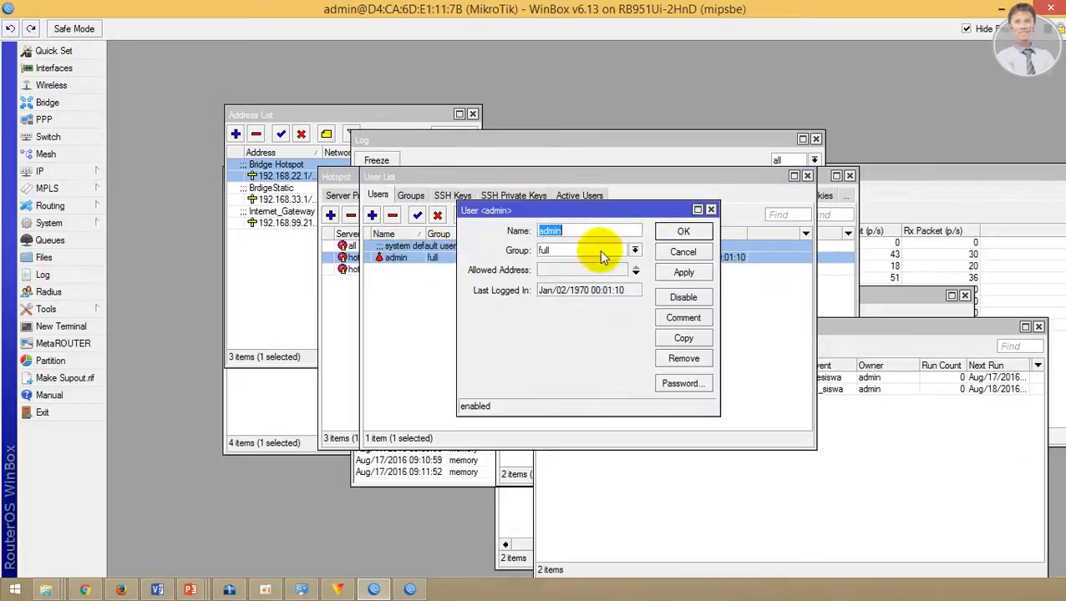
{"action": "left_click", "coordinate": [681, 253]}
Step: Add user superAdmin in the full group with a password and save it
{"action": "left_click", "coordinate": [371, 216]}
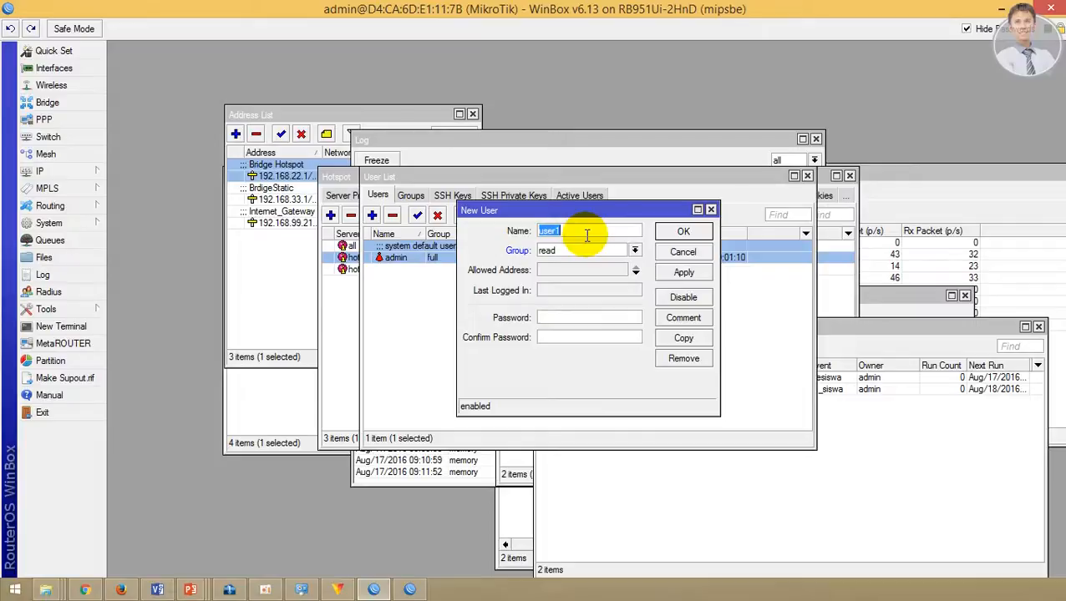
{"action": "type", "text": "superAd"}
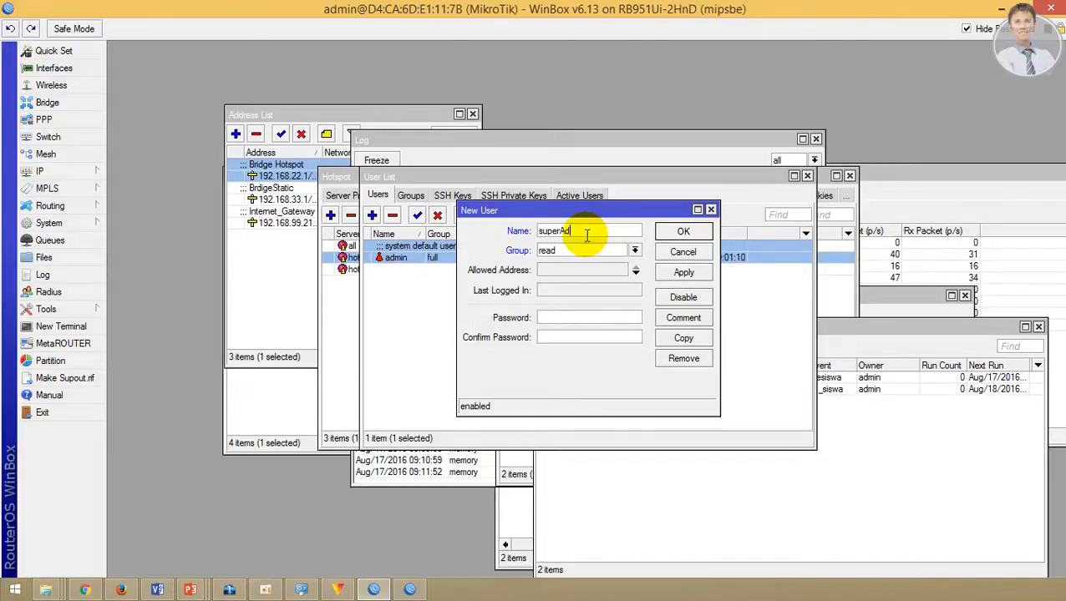
{"action": "type", "text": "min"}
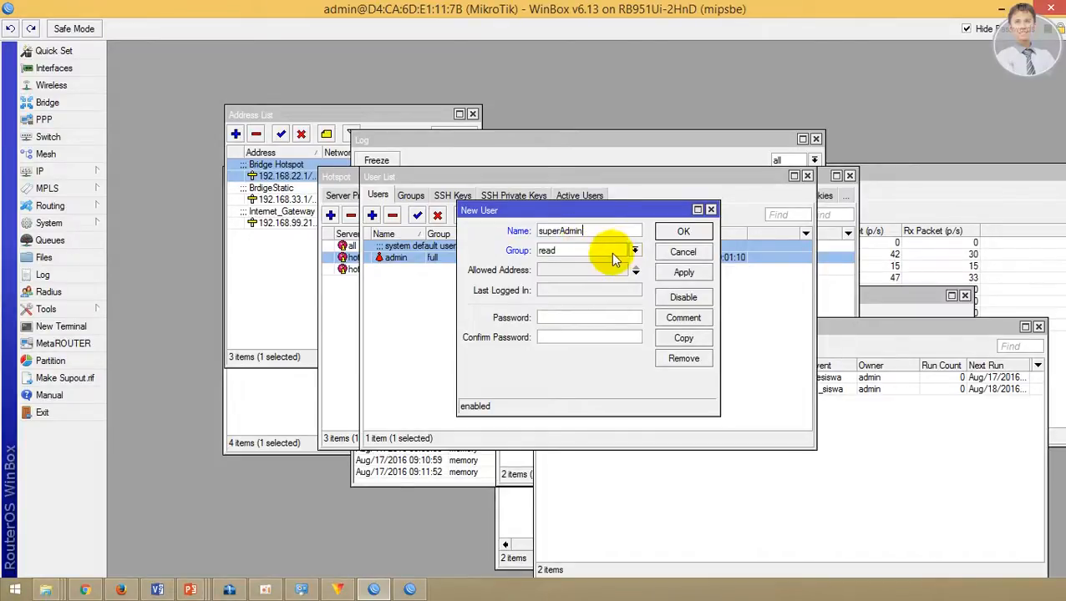
{"action": "left_click", "coordinate": [636, 252]}
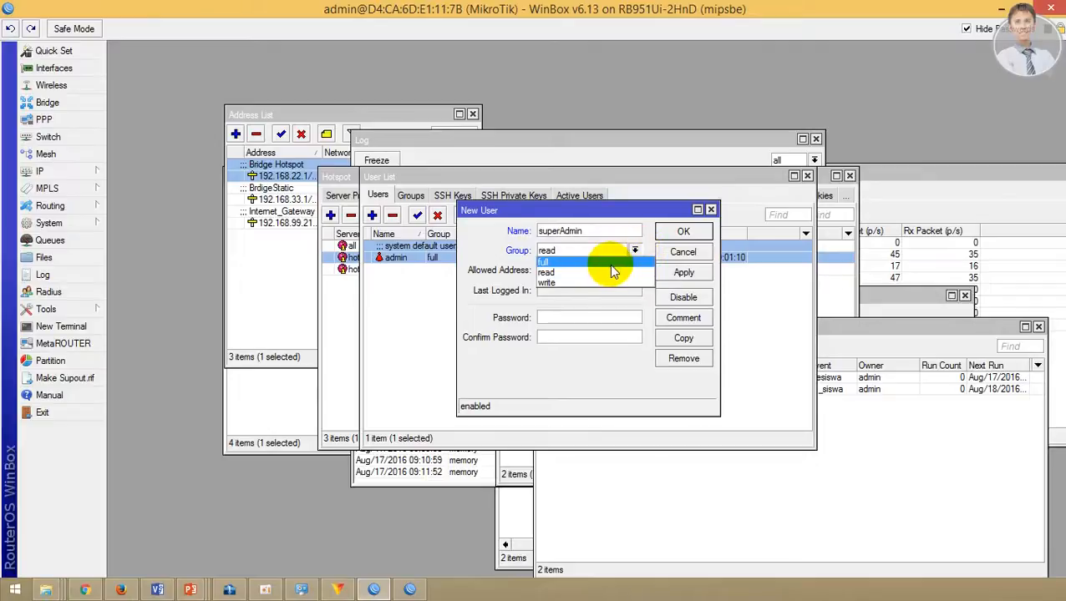
{"action": "left_click", "coordinate": [609, 263]}
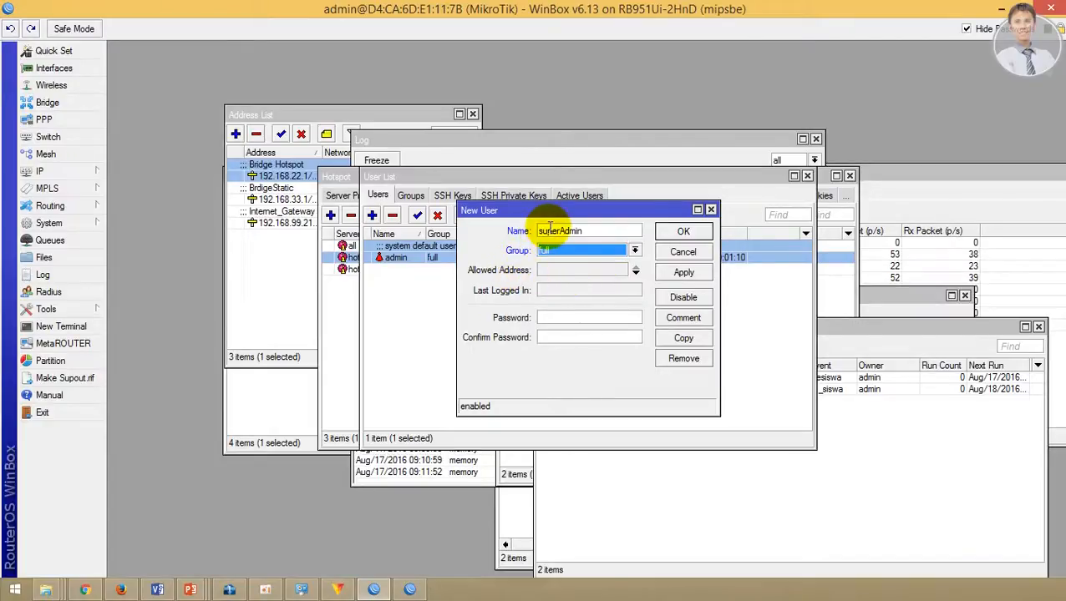
{"action": "left_click", "coordinate": [566, 320]}
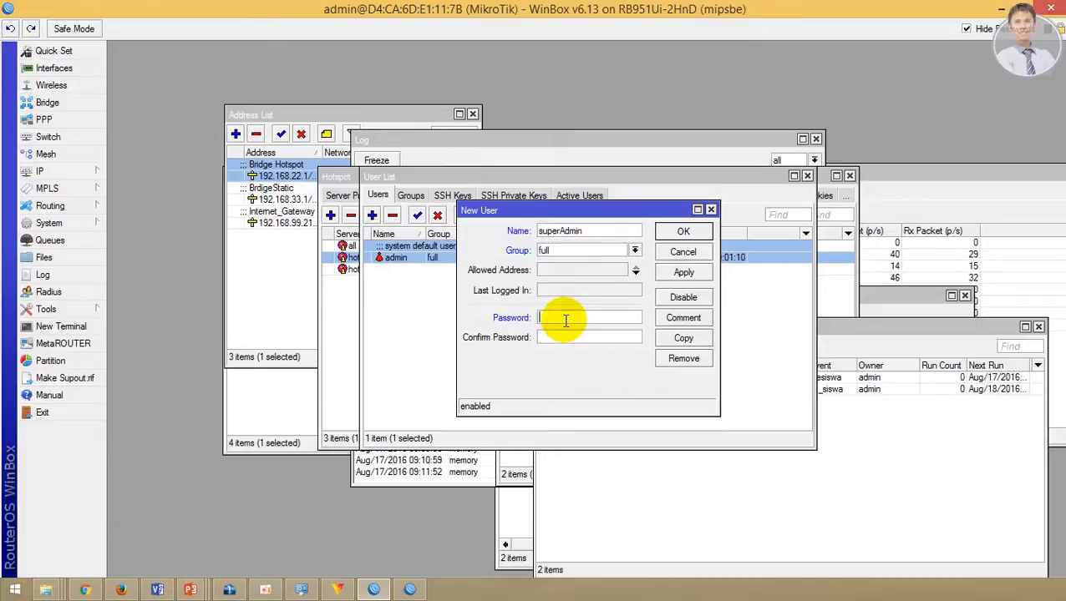
{"action": "left_click", "coordinate": [683, 232]}
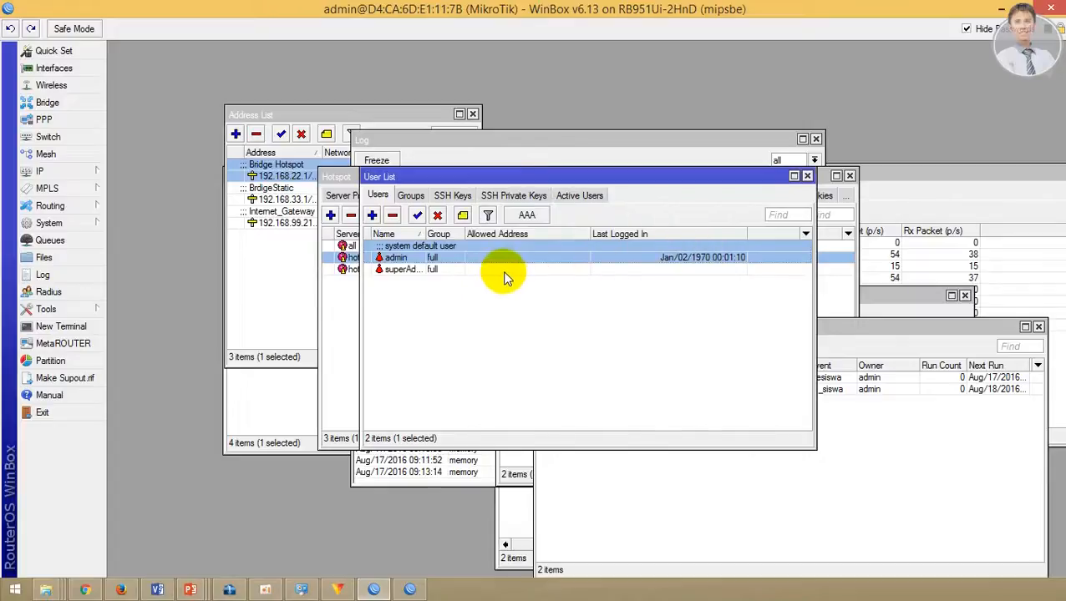
Step: Widen the Name column and open the admin user's settings
{"action": "left_click", "coordinate": [498, 270]}
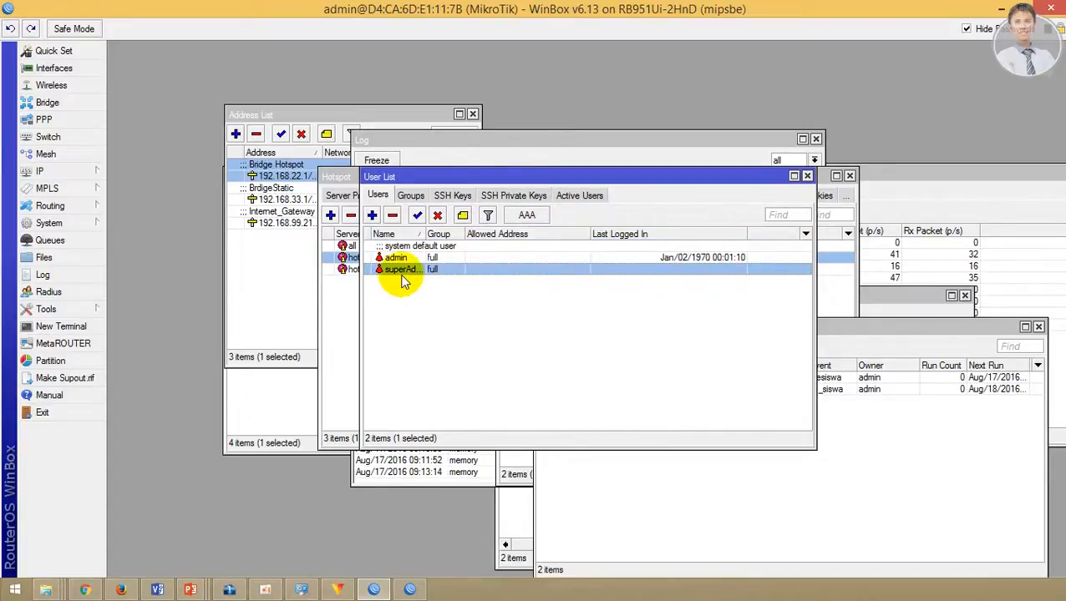
{"action": "double_click", "coordinate": [425, 234]}
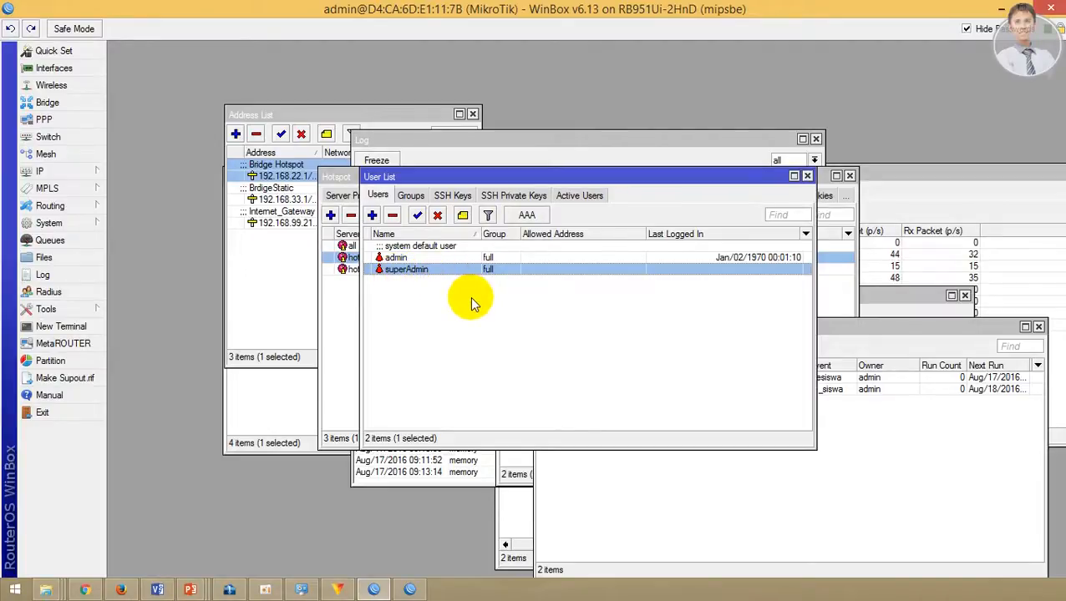
{"action": "left_click", "coordinate": [393, 258]}
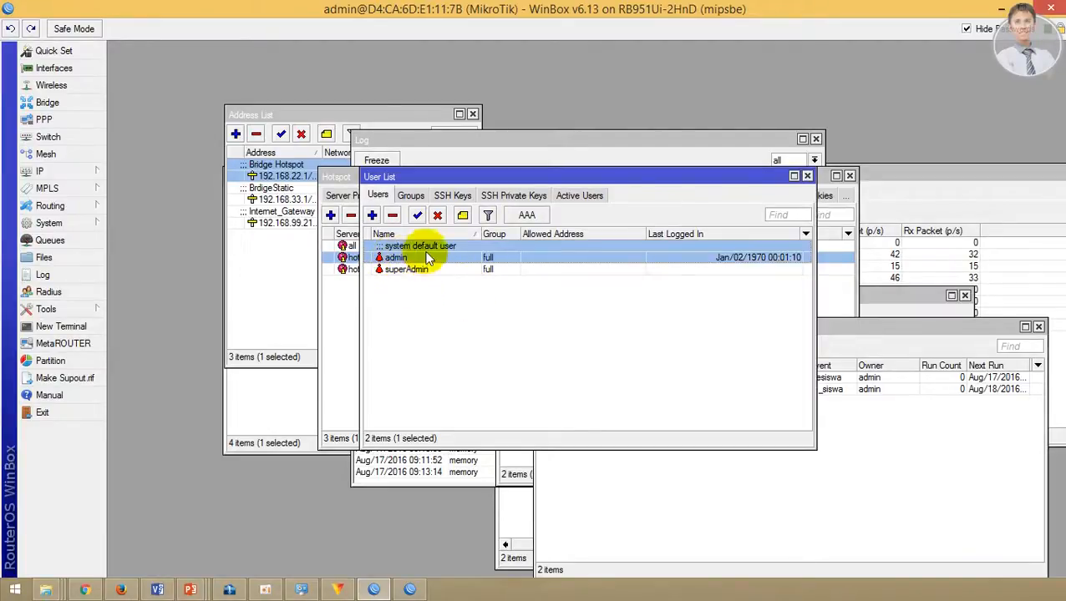
{"action": "double_click", "coordinate": [419, 259]}
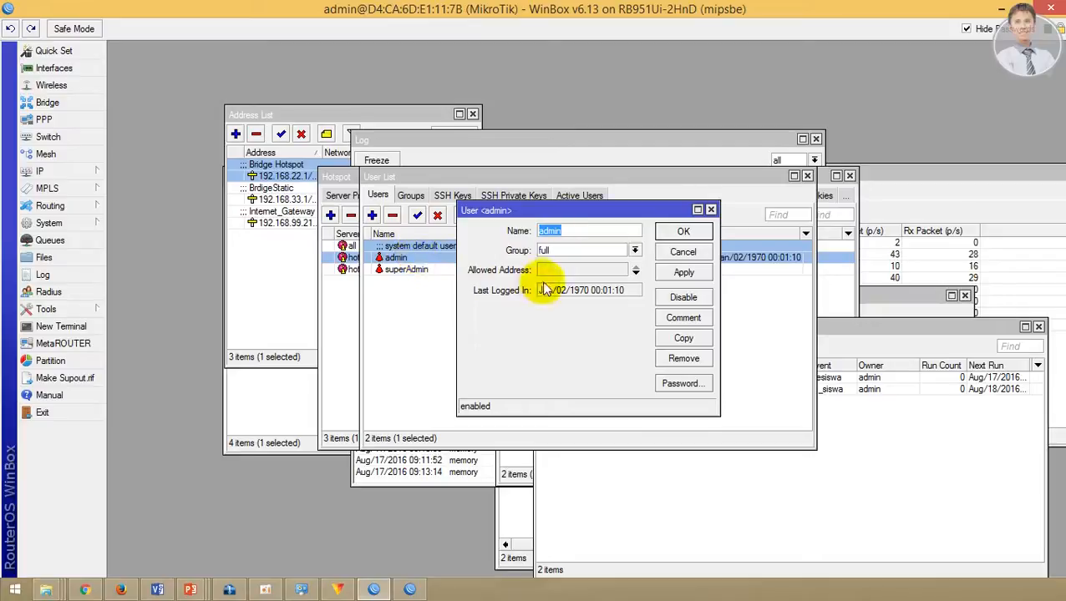
Step: Enter and confirm a new password for admin, then save the user settings
{"action": "left_click", "coordinate": [680, 386]}
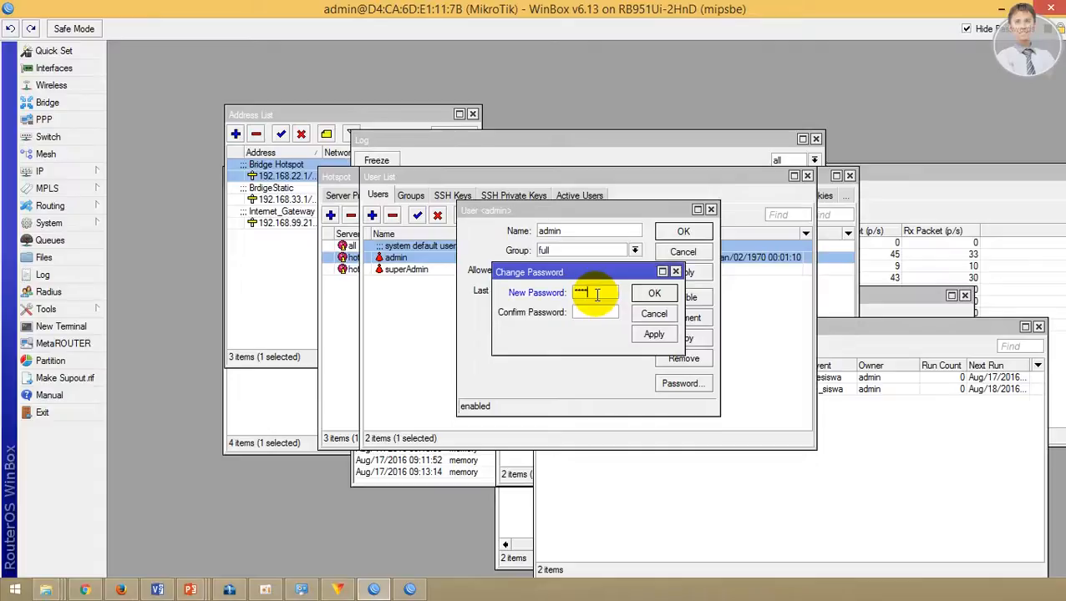
{"action": "key", "text": "Tab"}
{"action": "type", "text": "****"}
{"action": "left_click", "coordinate": [652, 293]}
{"action": "left_click", "coordinate": [685, 237]}
{"action": "left_click", "coordinate": [493, 270]}
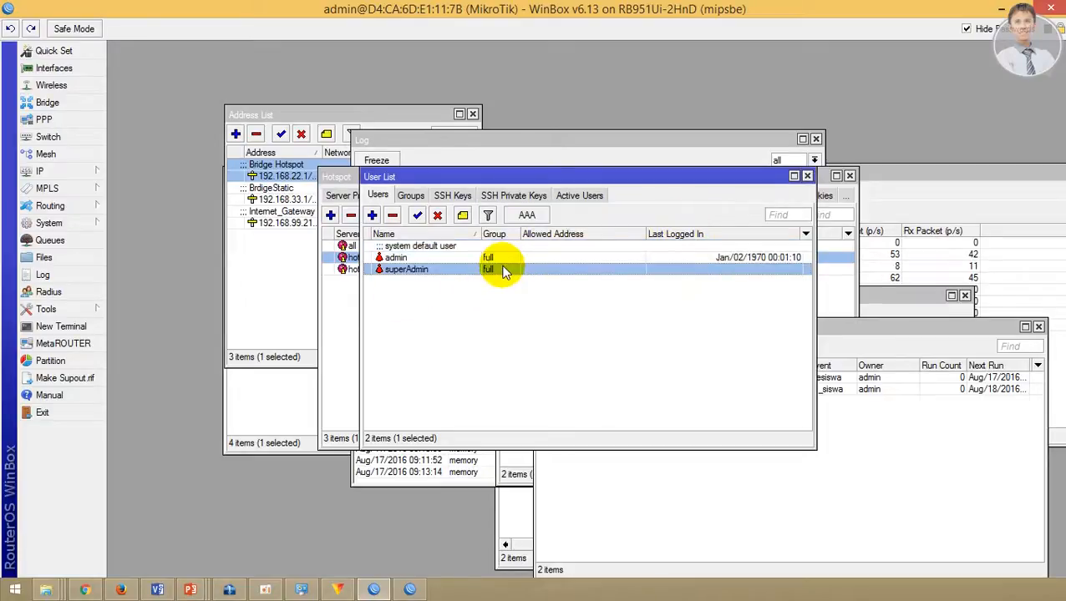
{"action": "left_click", "coordinate": [454, 283]}
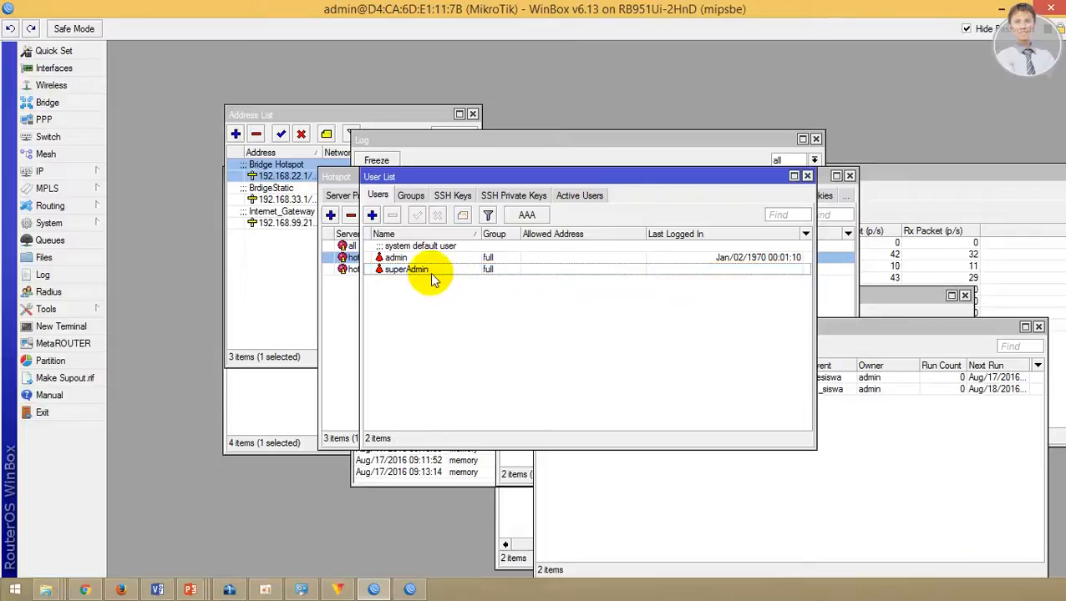
{"action": "left_click", "coordinate": [453, 273]}
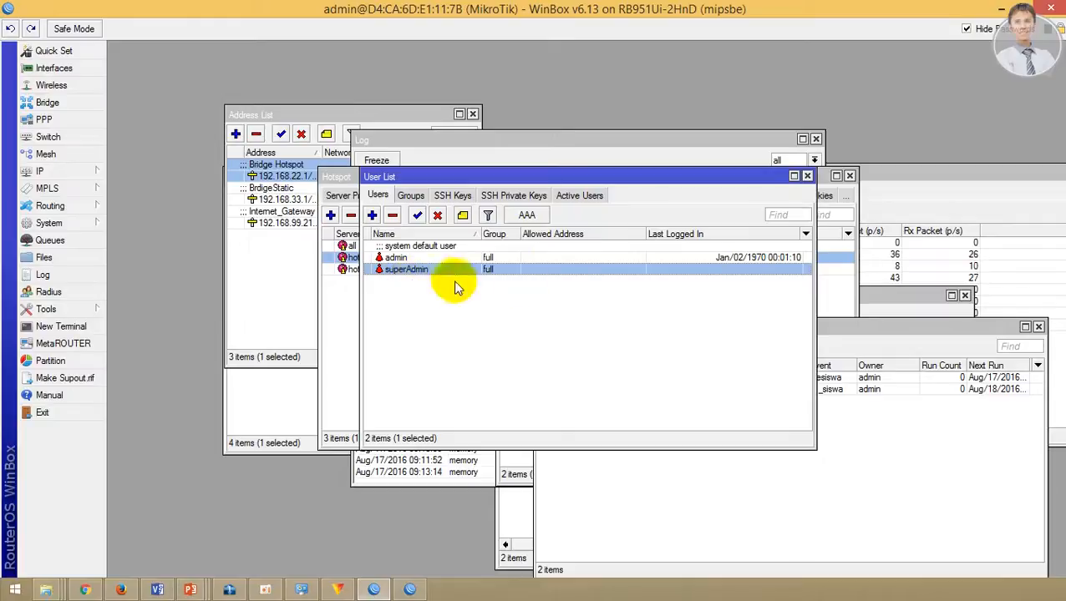
Step: Create a configuration backup named b1 from the File List and select b1.backup
{"action": "left_click", "coordinate": [75, 258]}
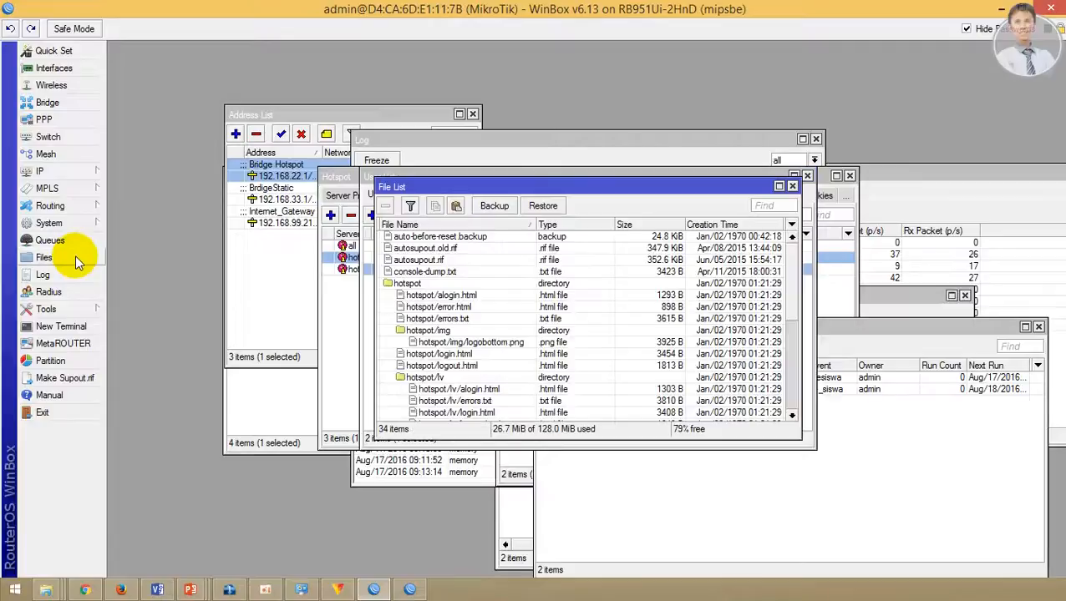
{"action": "left_click", "coordinate": [494, 209]}
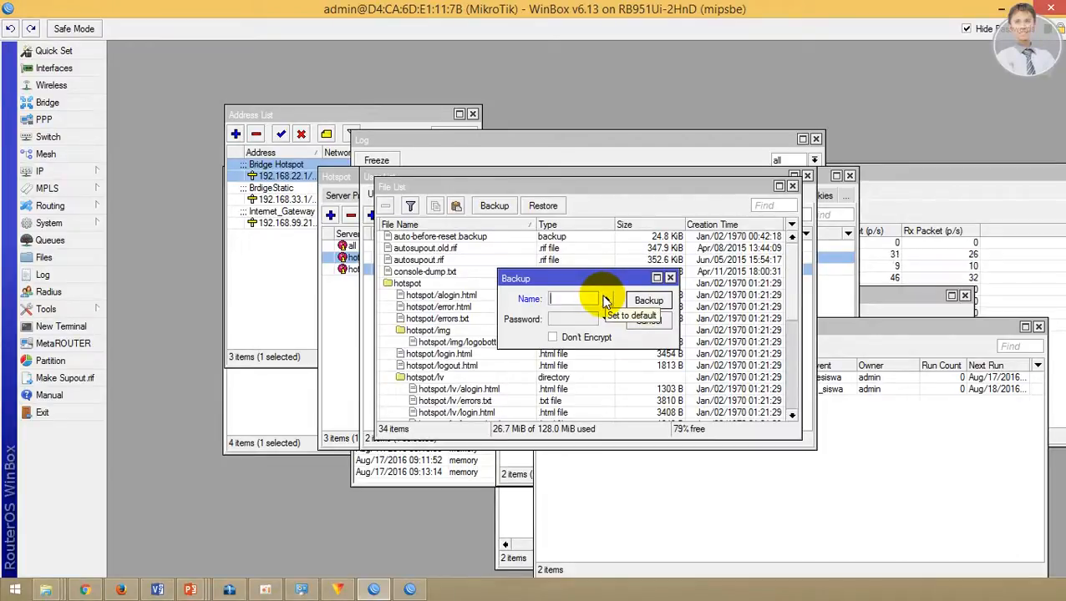
{"action": "type", "text": "b1"}
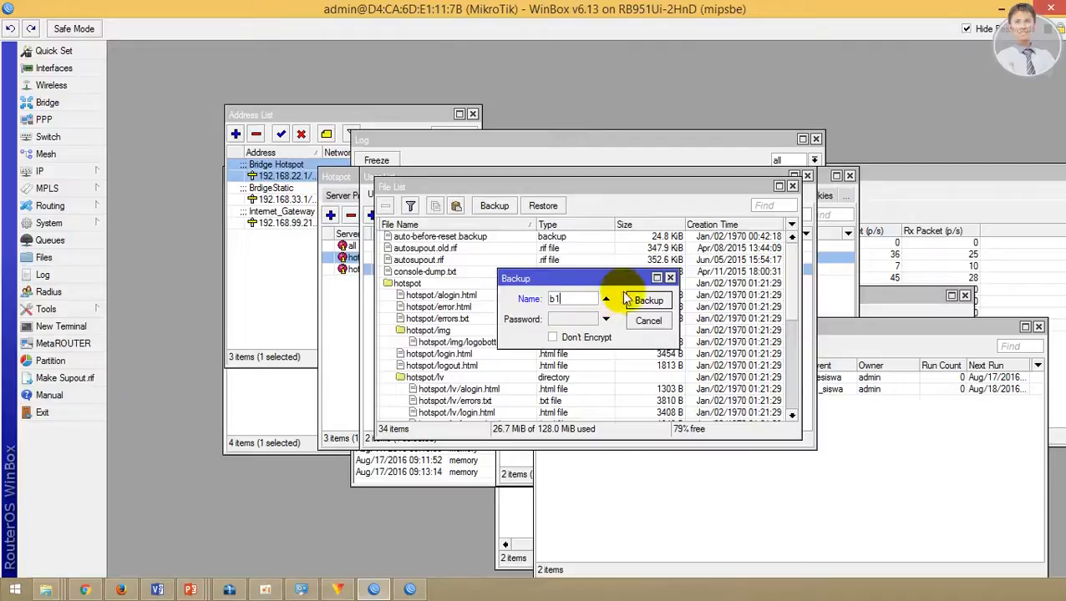
{"action": "left_click", "coordinate": [643, 302]}
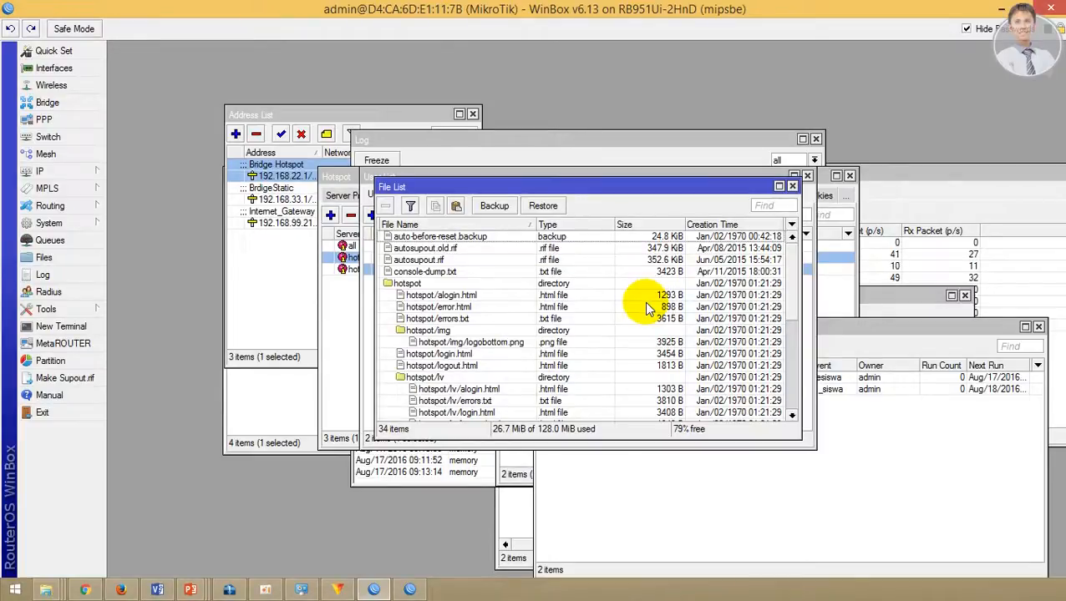
{"action": "left_click", "coordinate": [409, 273]}
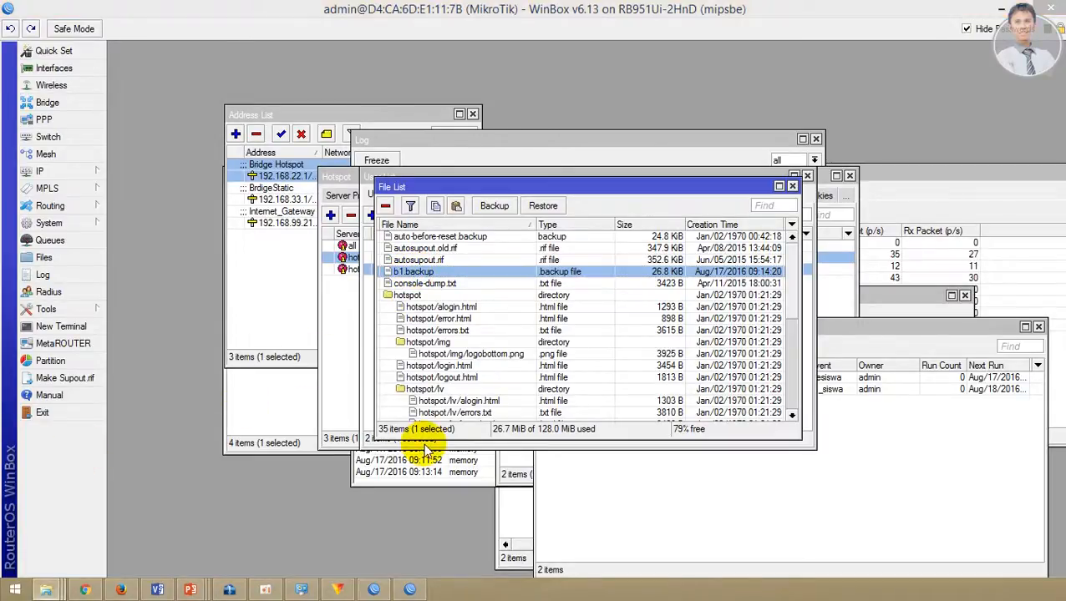
Step: Place the router File List beside This PC and drag b1.backup into Documents
{"action": "left_click_drag", "start_coordinate": [0, 155], "coordinate": [888, 291]}
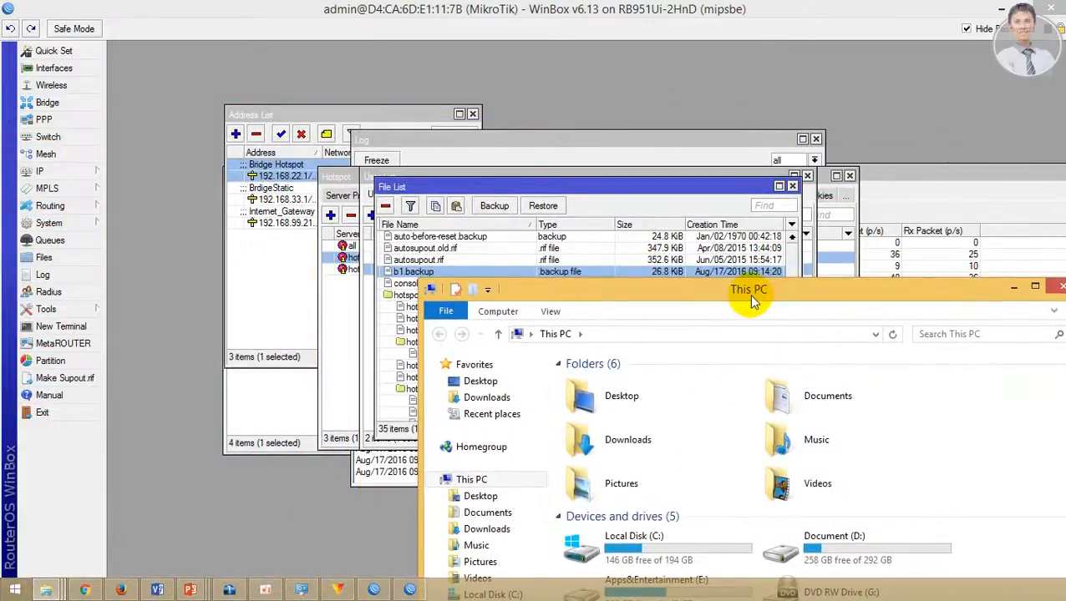
{"action": "left_click_drag", "start_coordinate": [752, 297], "coordinate": [883, 155]}
{"action": "left_click", "coordinate": [531, 181]}
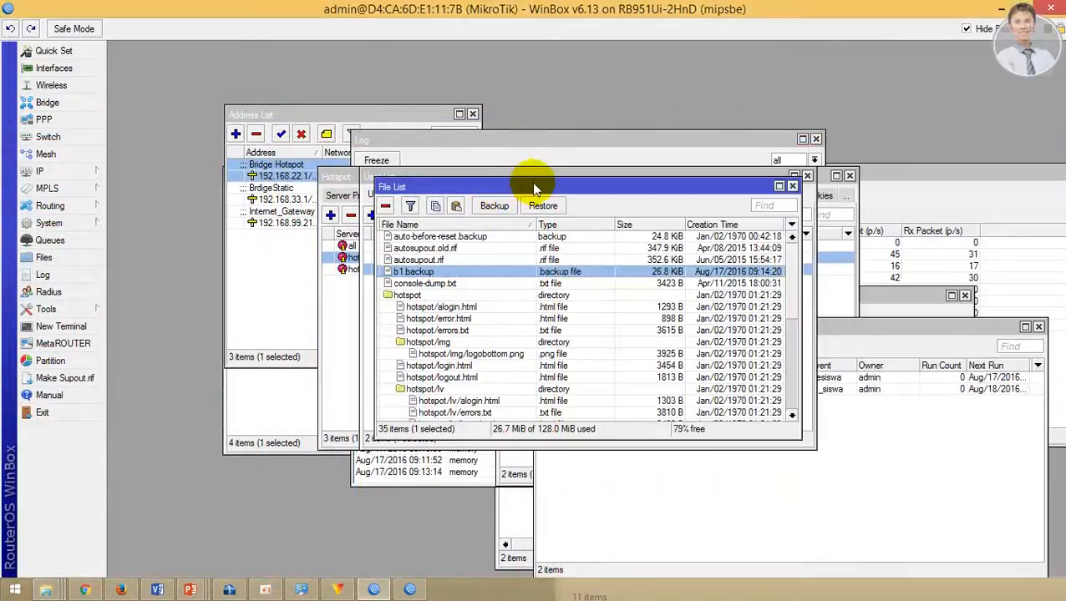
{"action": "left_click_drag", "start_coordinate": [531, 182], "coordinate": [330, 172]}
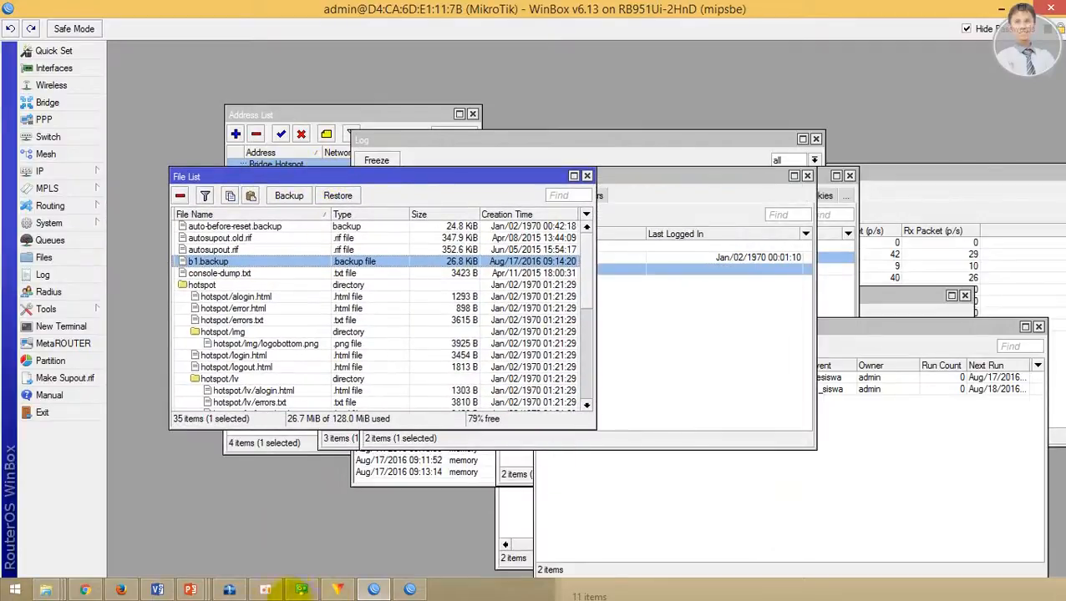
{"action": "mouse_move", "coordinate": [46, 591]}
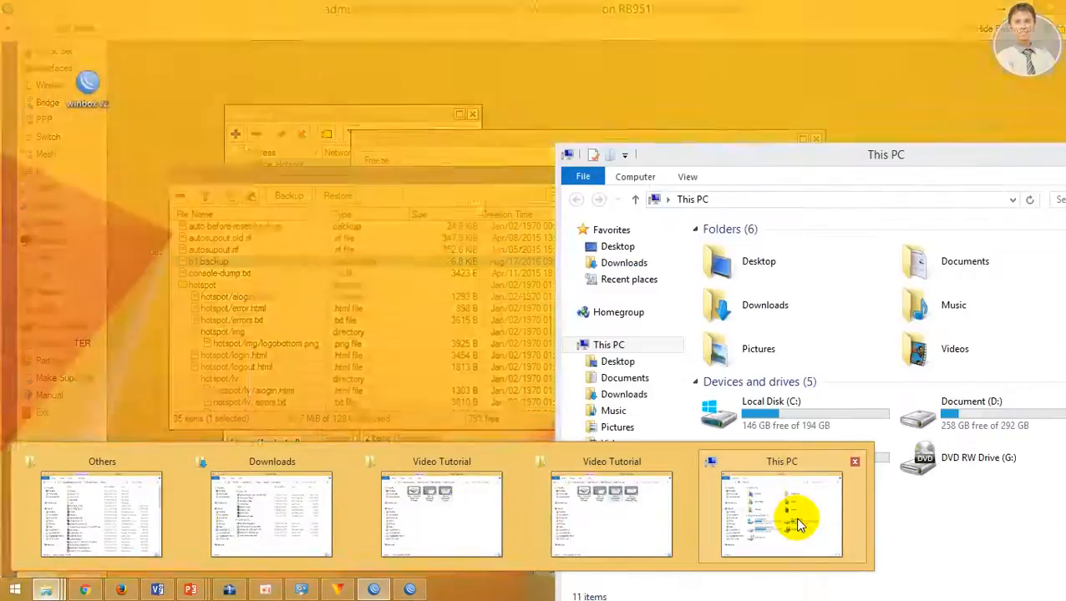
{"action": "left_click", "coordinate": [797, 455]}
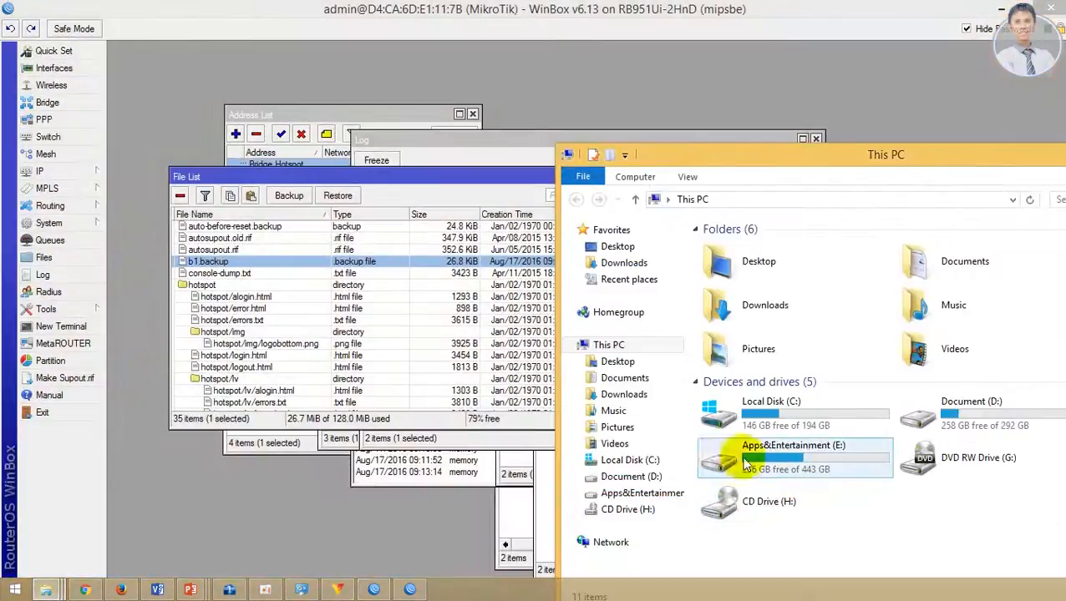
{"action": "left_click", "coordinate": [639, 381]}
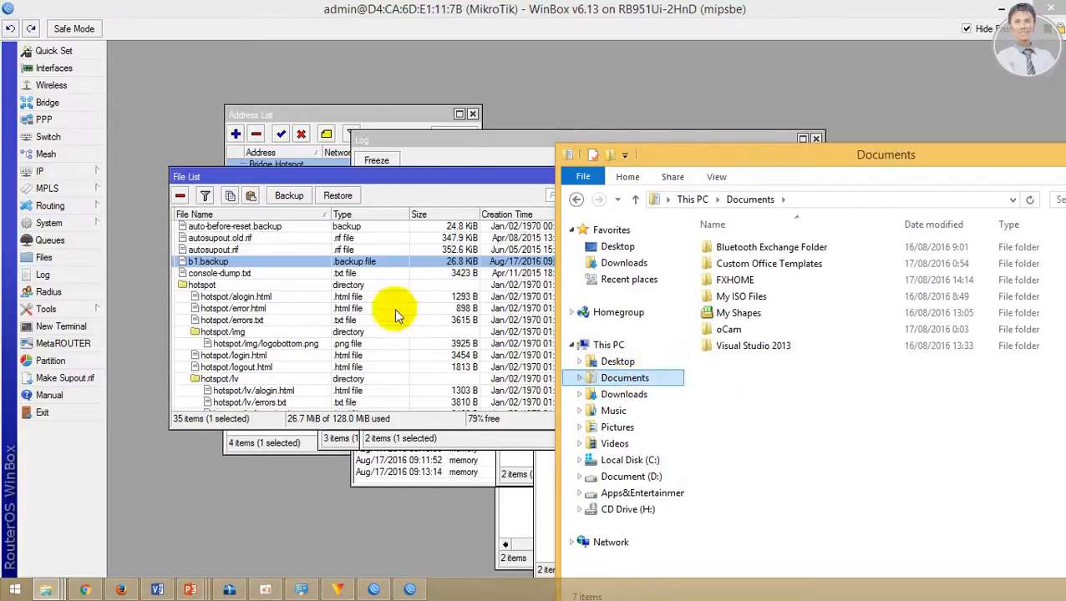
{"action": "left_click_drag", "start_coordinate": [248, 265], "coordinate": [811, 409]}
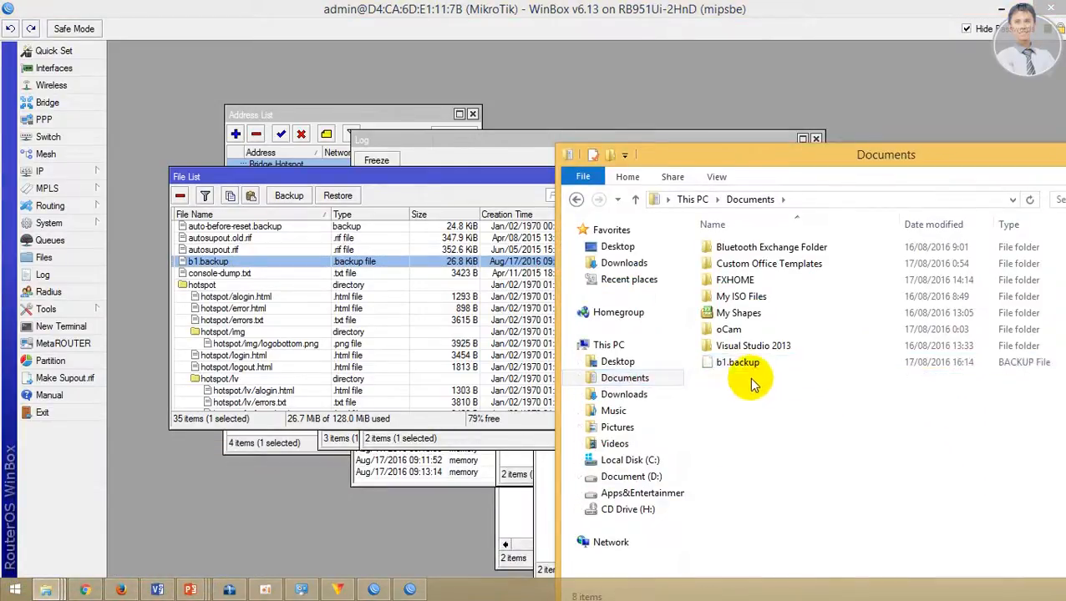
{"action": "left_click", "coordinate": [370, 177]}
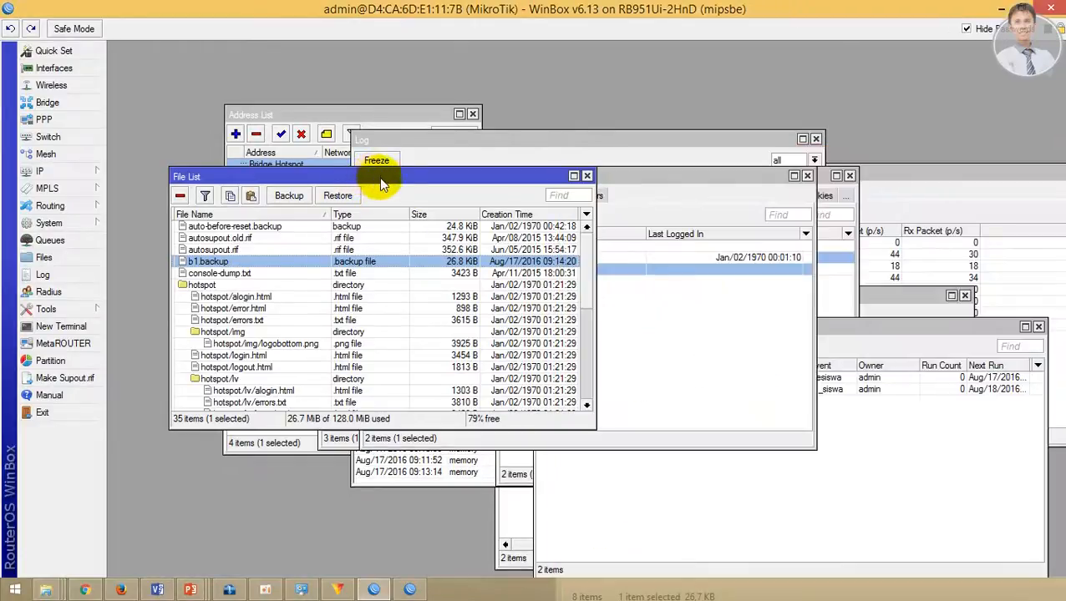
{"action": "left_click", "coordinate": [337, 197]}
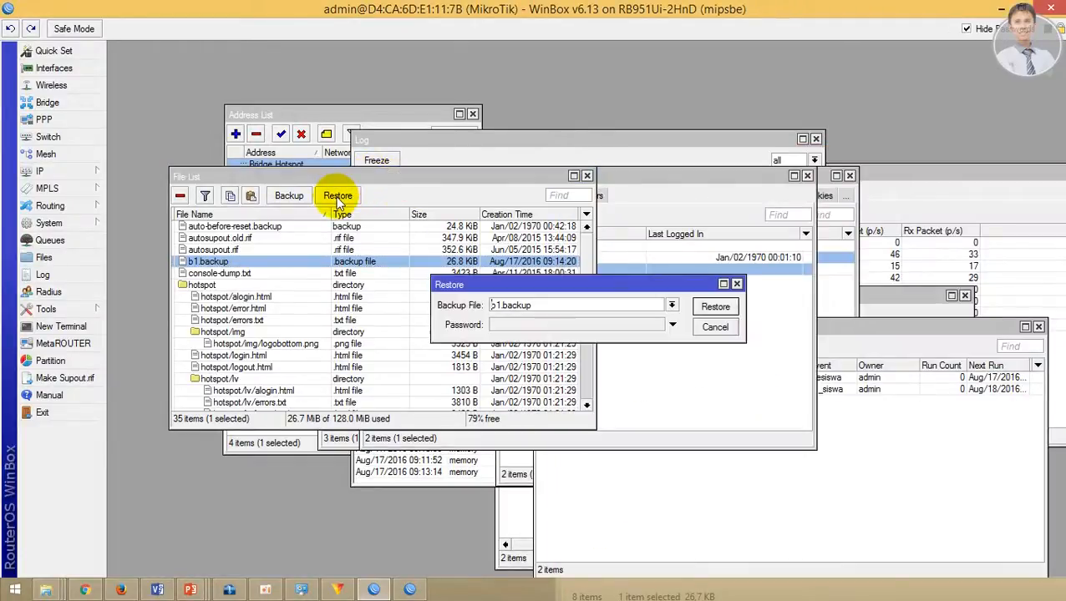
{"action": "left_click", "coordinate": [671, 305]}
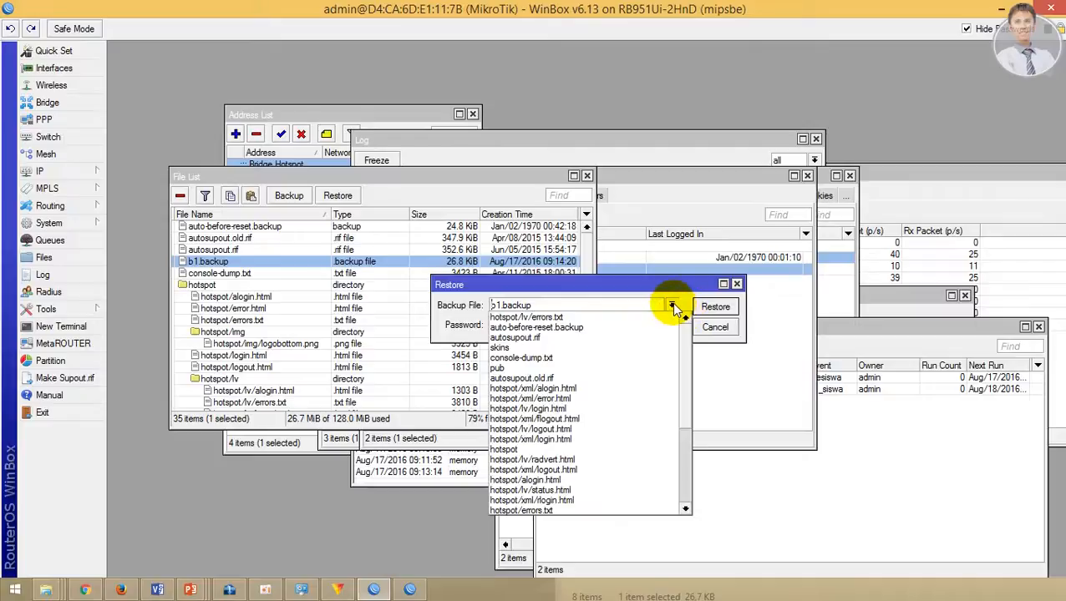
{"action": "left_click", "coordinate": [672, 305]}
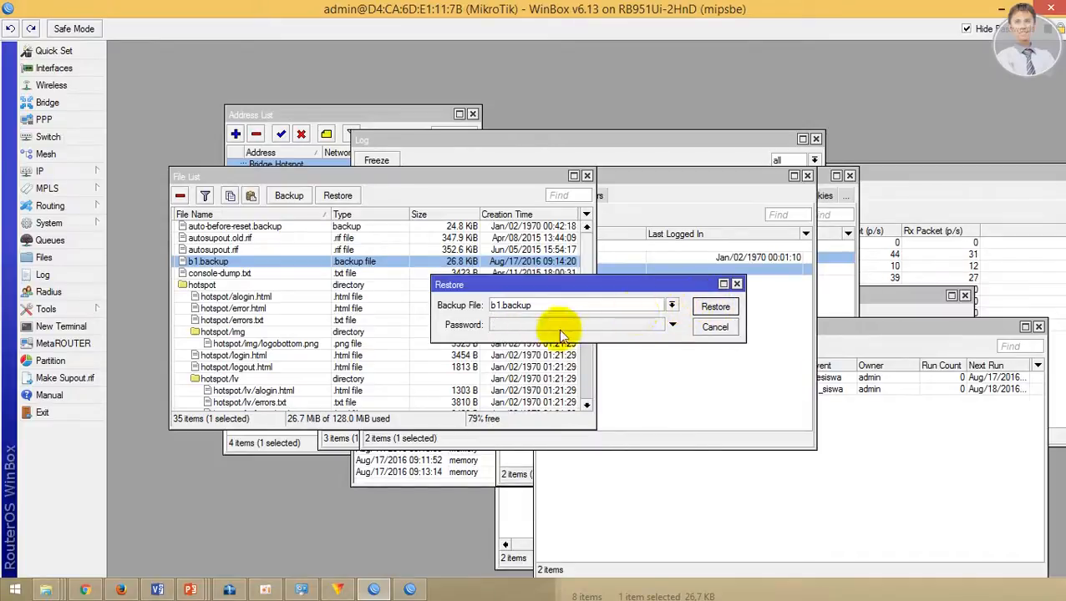
{"action": "left_click", "coordinate": [715, 326]}
{"action": "left_click", "coordinate": [289, 195]}
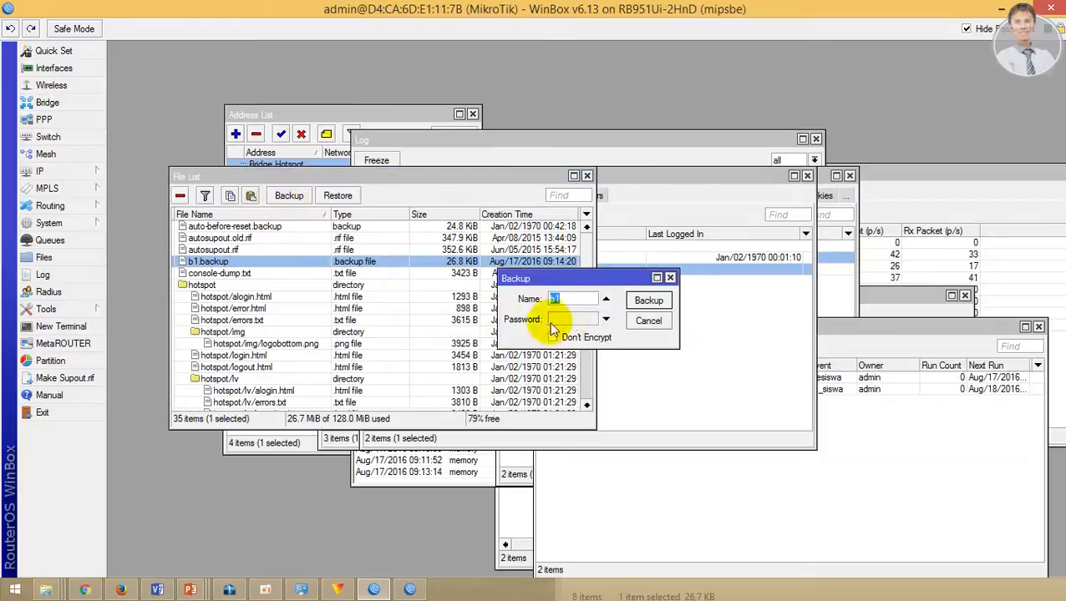
{"action": "left_click", "coordinate": [670, 277]}
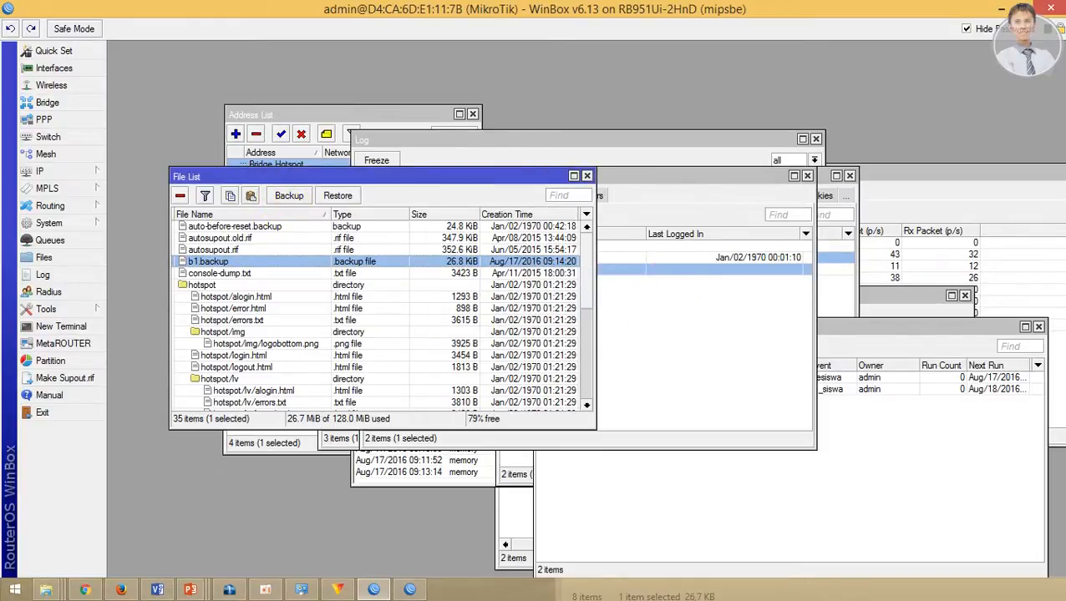